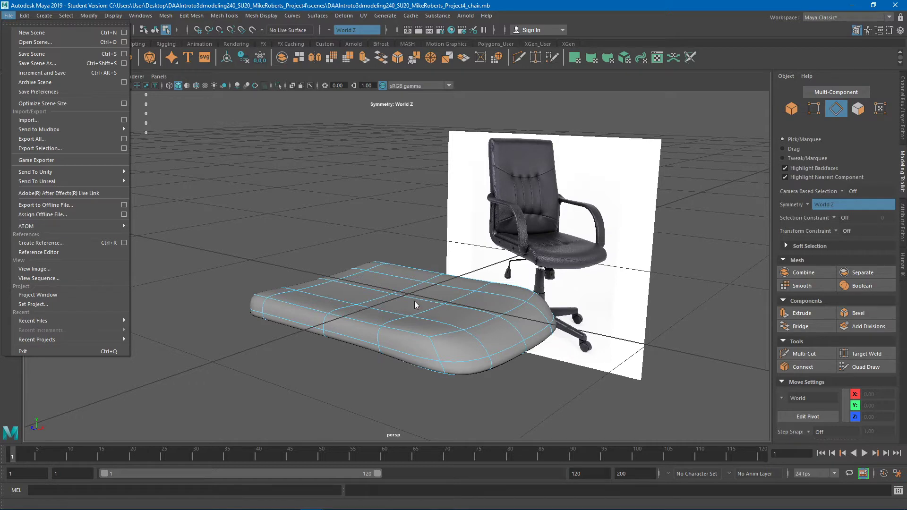
Step: Turn off the World Z symmetry setting
mouse_move(394, 305)
left_mouse_down("alt")
mouse_move(387, 323)
mouse_move(390, 315)
left_mouse_up("alt")
middle_click_drag(390, 315, 372, 325, "alt")
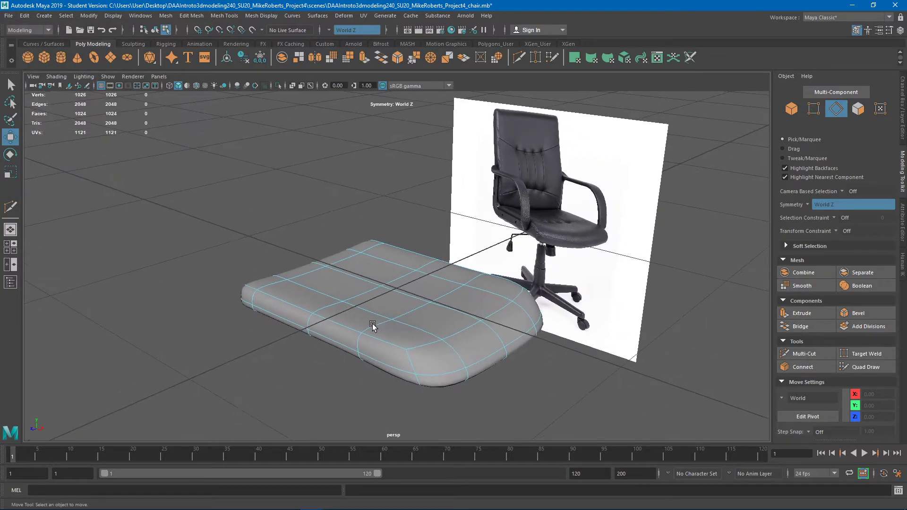
left_click_drag(371, 325, 432, 324, "alt")
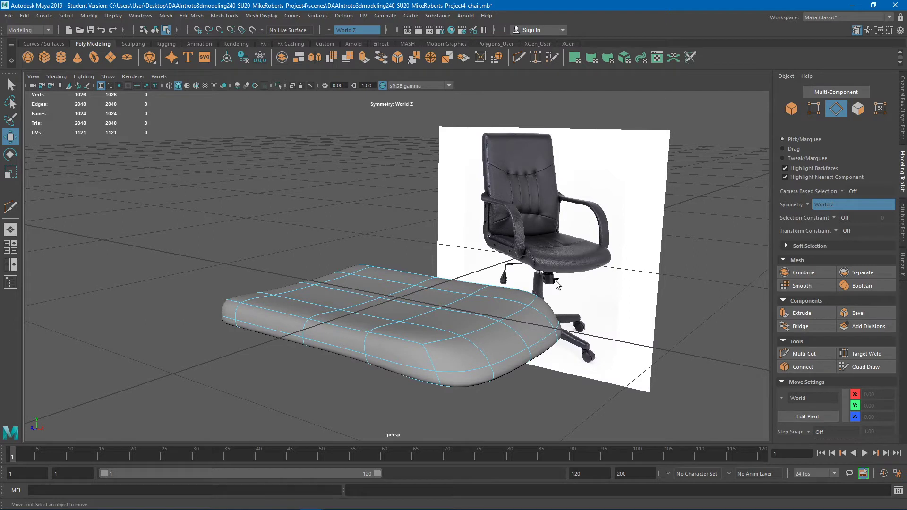
left_click(810, 208)
left_click(815, 209)
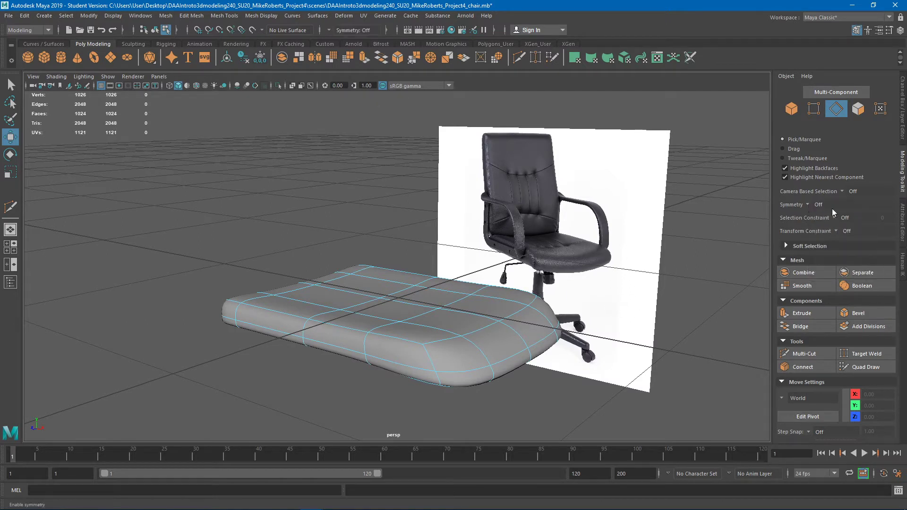
Step: Create a polygon cube primitive for the chair's backrest
left_click(50, 18)
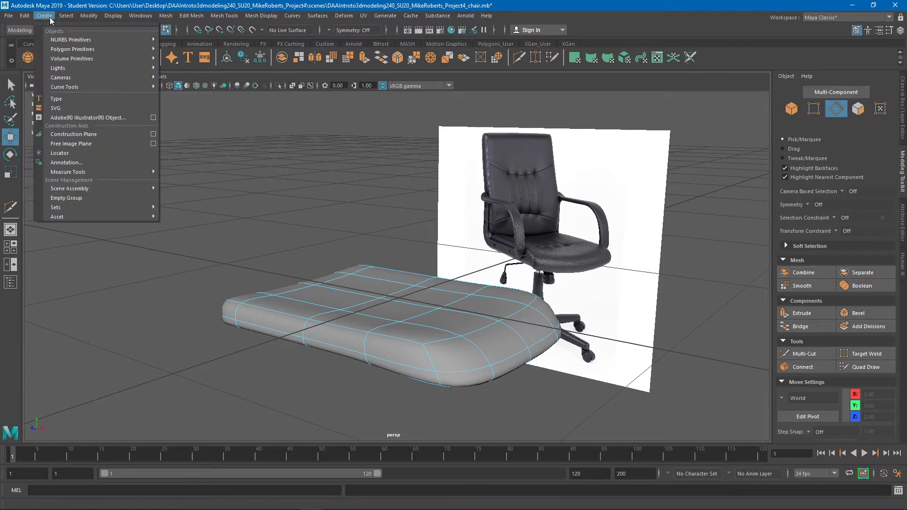
mouse_move(60, 51)
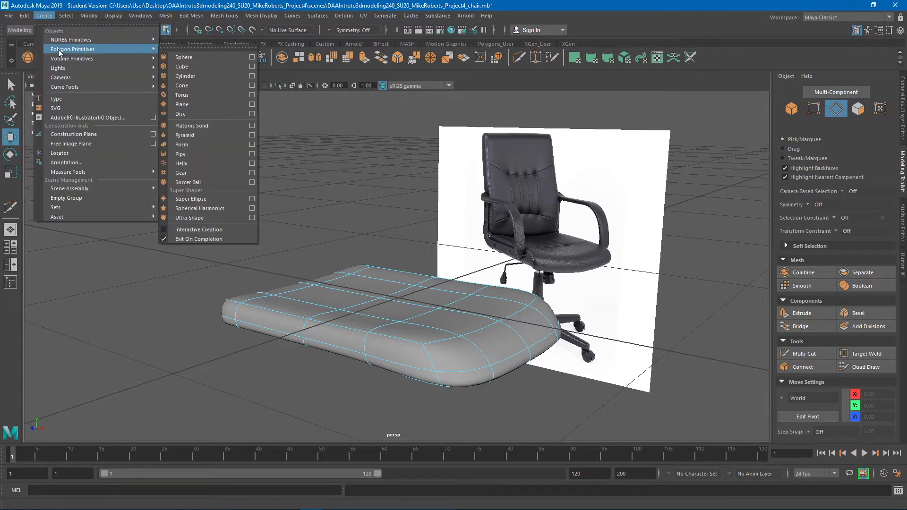
left_click(181, 67)
Step: Scale the cube into a thin upright slab and move it to the seat's rear edge, at about X -62.08, Y 33.88
left_click_drag(452, 303, 468, 299, "alt")
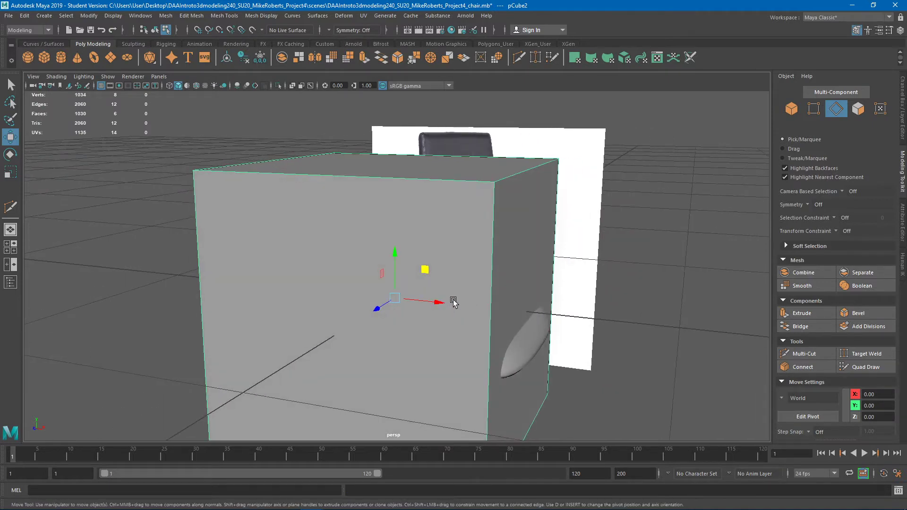
key("r")
left_click_drag(452, 305, 320, 275, "alt")
key("w")
left_click_drag(325, 235, 377, 252, "alt")
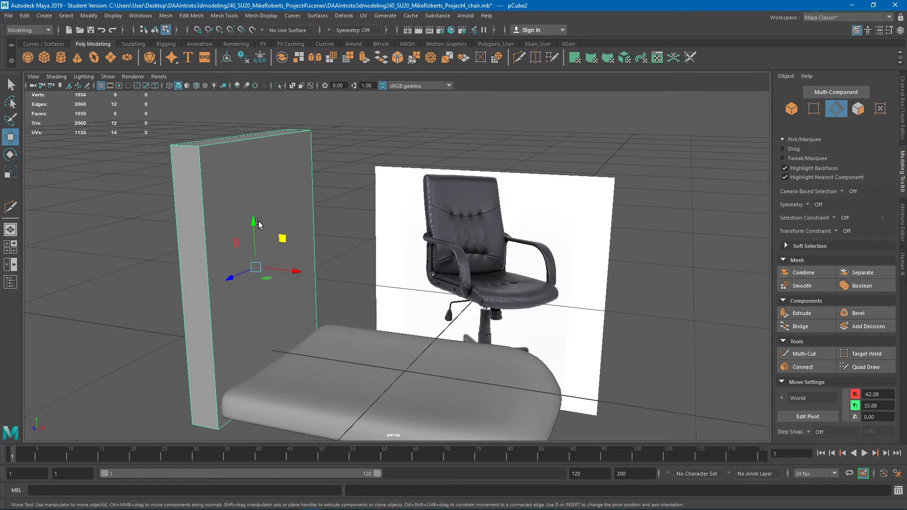
Step: Rotate the backrest slab about 7 degrees around Z so that it leans away from the seat
left_click_drag(283, 243, 319, 246, "alt")
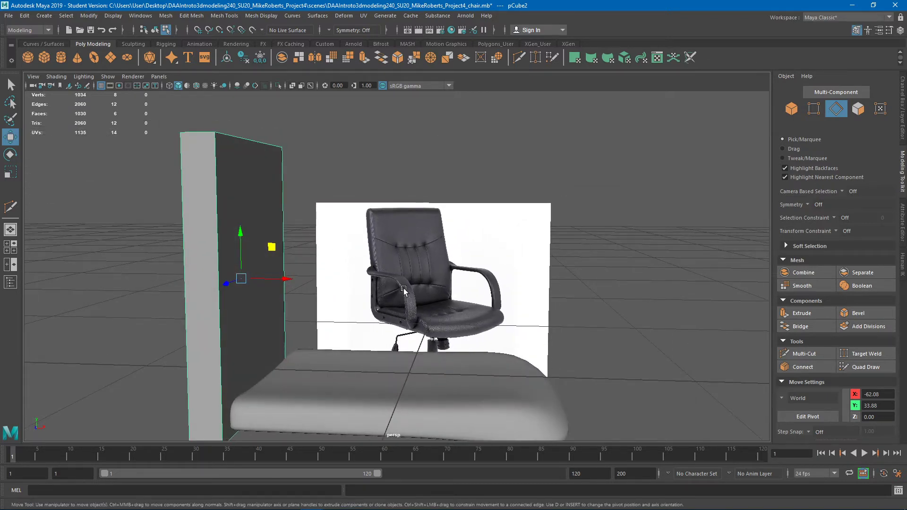
left_click_drag(404, 291, 470, 265, "alt")
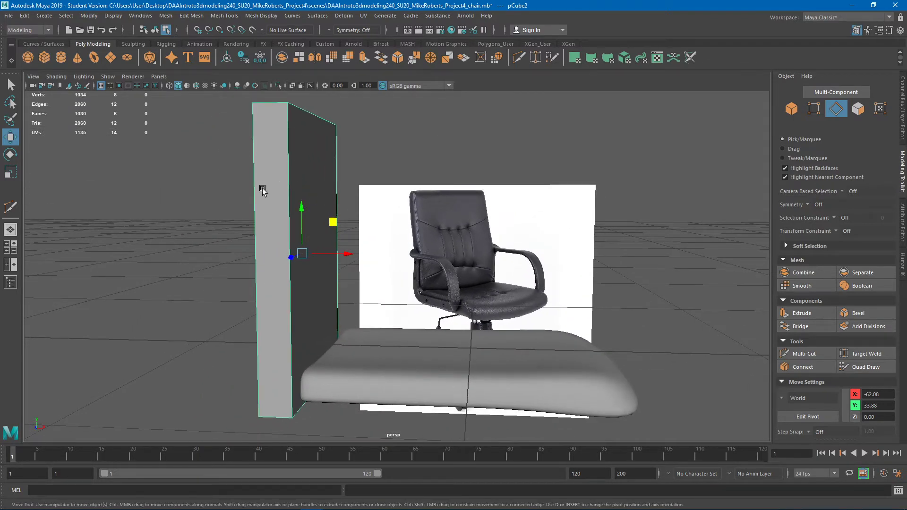
key("e")
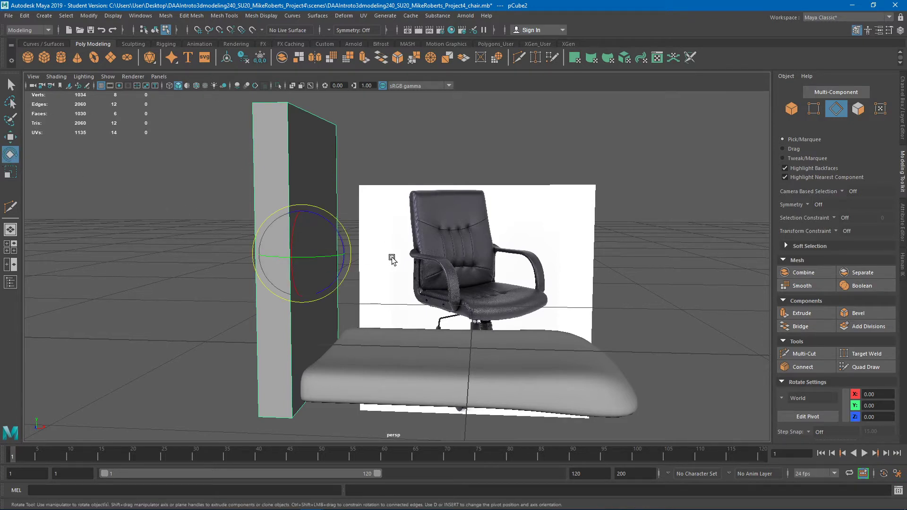
left_click_drag(390, 257, 436, 267, "alt")
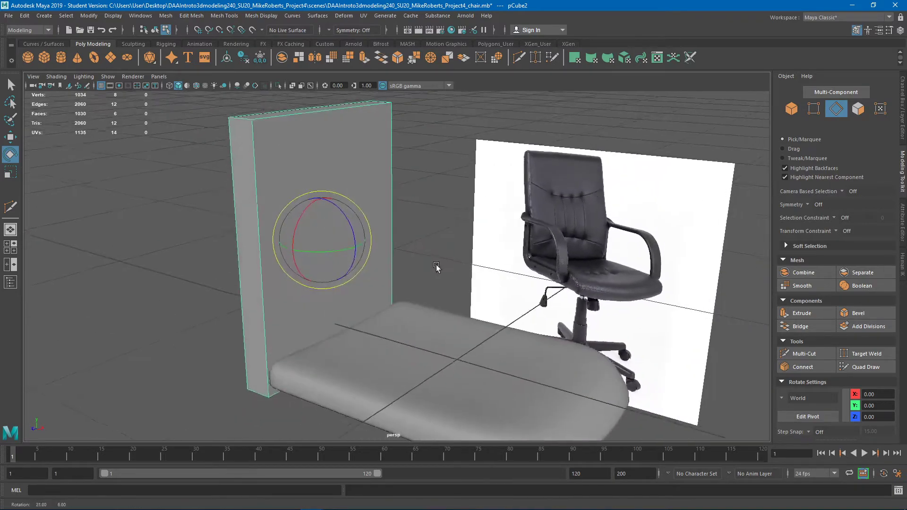
middle_click_drag(436, 267, 455, 265, "alt")
scroll(453, 264, "up", 2)
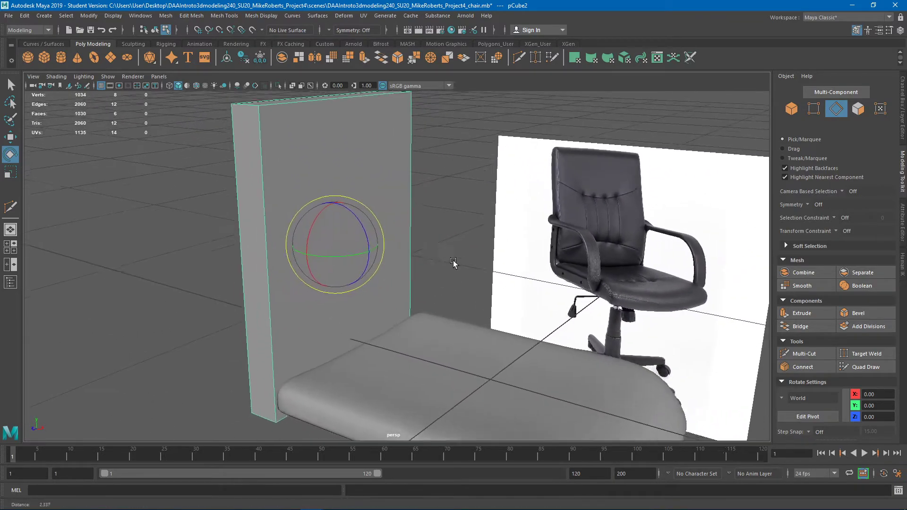
right_click_drag(453, 262, 432, 272, "alt")
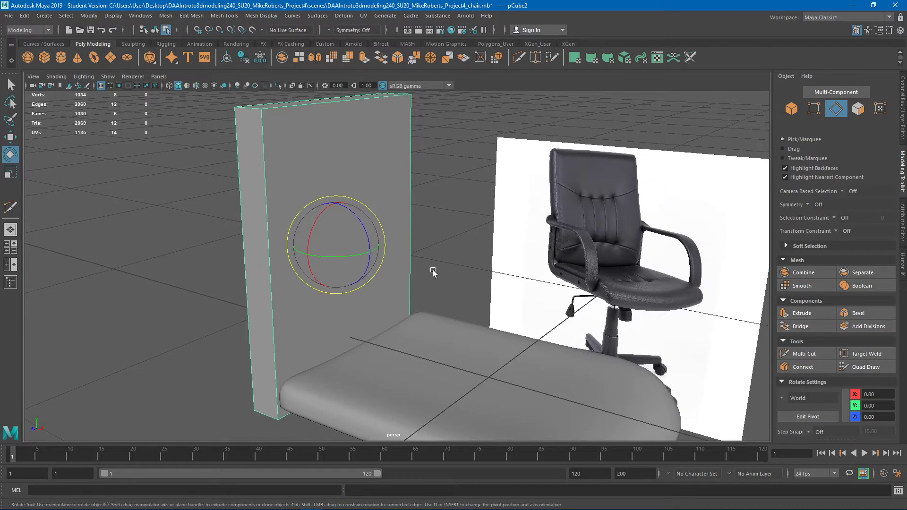
key("f")
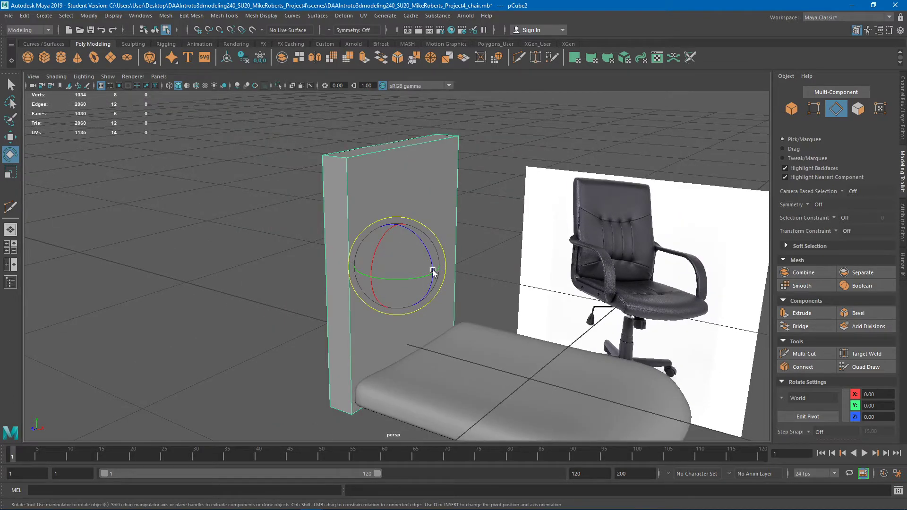
left_click_drag(503, 267, 494, 240, "alt")
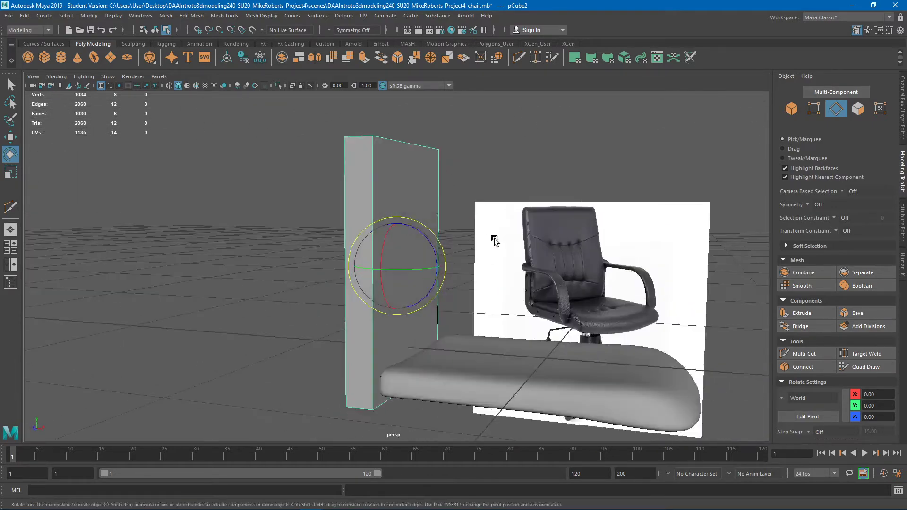
left_click_drag(507, 197, 428, 202, "alt")
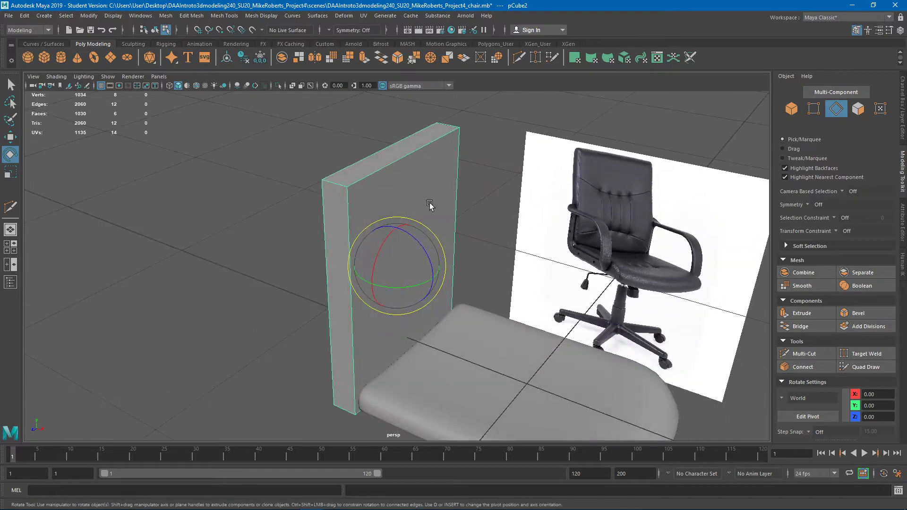
left_click_drag(434, 260, 430, 253)
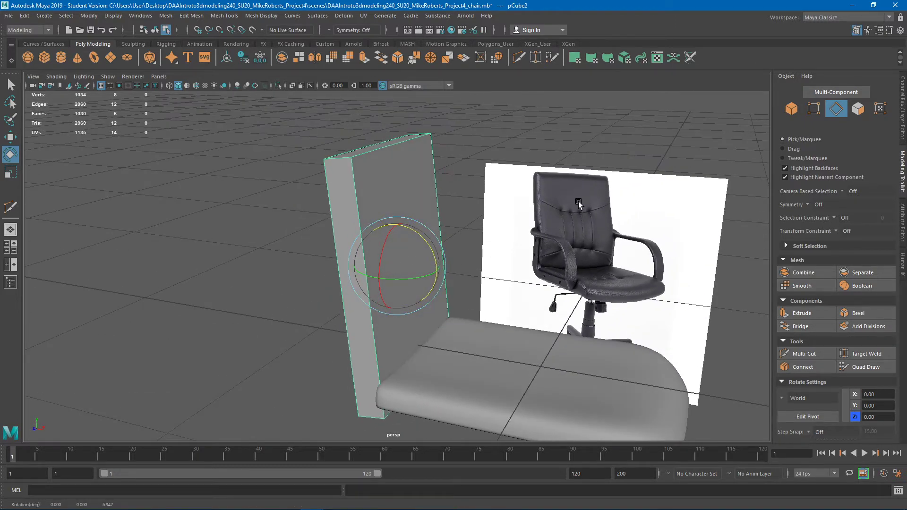
Step: Reduce the backrest's height and reposition it behind the seat at about X -65.18, Y 33.83
left_click_drag(578, 202, 416, 249, "alt")
key("w")
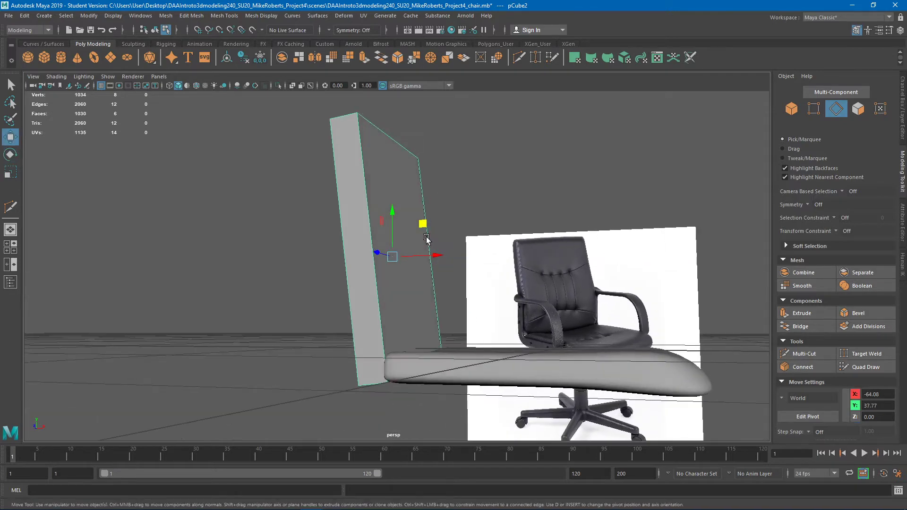
key("r")
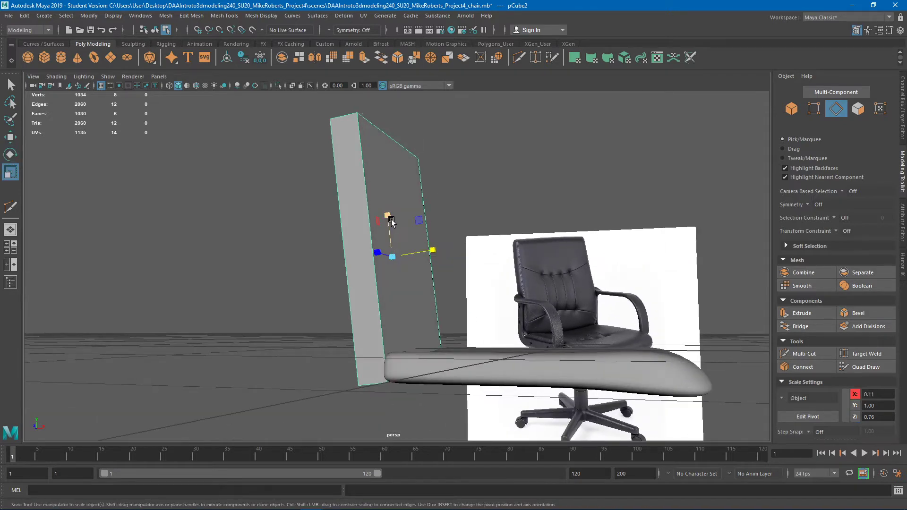
left_click_drag(388, 216, 393, 255)
key("w")
left_click_drag(421, 224, 420, 236)
Step: Raise the backrest's Y scale to about 0.92 and move it to about X -66.07, Y 35.97
left_click_drag(498, 245, 602, 247, "alt")
middle_click_drag(602, 247, 588, 227, "alt")
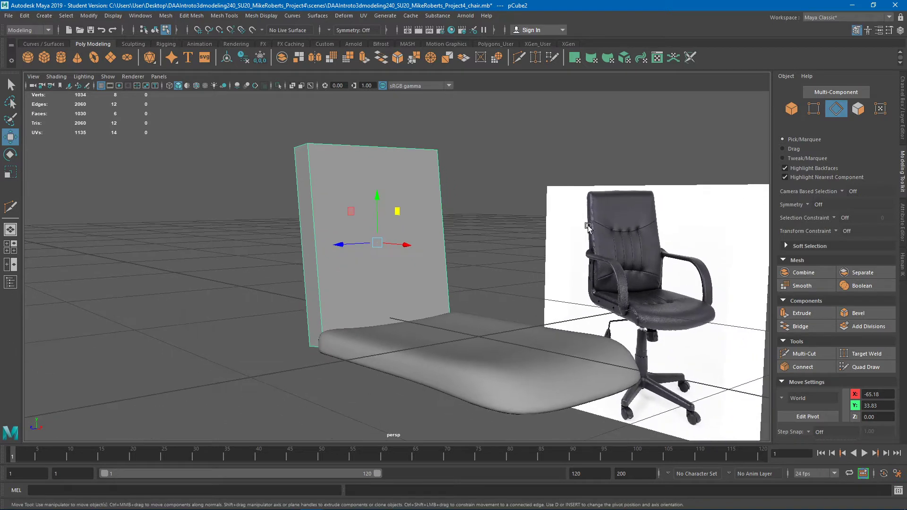
left_click_drag(587, 226, 609, 237, "alt")
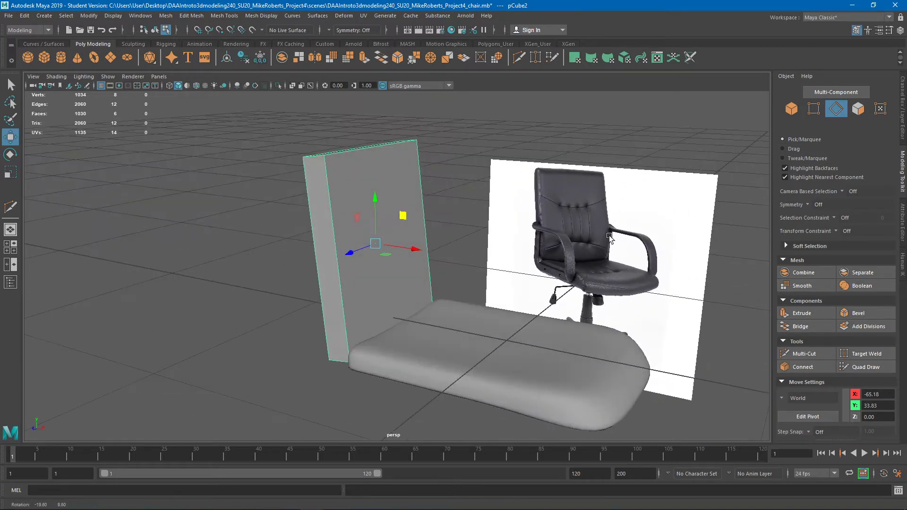
key("r")
left_click_drag(372, 204, 372, 201)
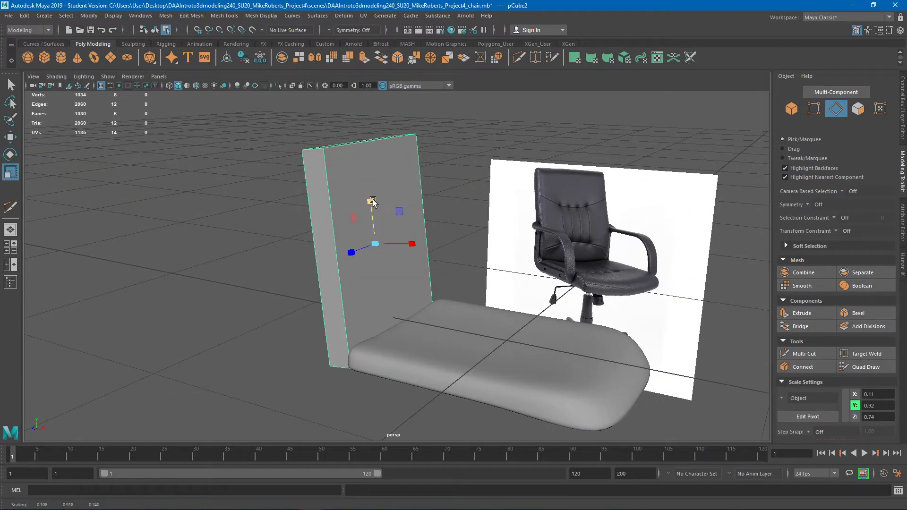
left_click_drag(434, 219, 546, 282, "alt")
key("w")
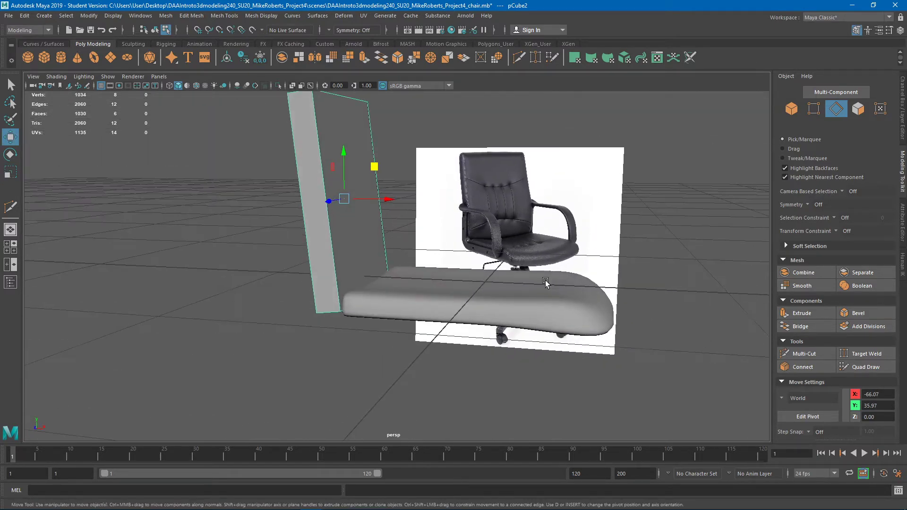
Step: Shorten the seat cushion slightly along its length and shift it back against the backrest
left_click(569, 299, "shift")
key("r")
right_click_drag(552, 240, 597, 227)
left_click_drag(531, 295, 525, 294)
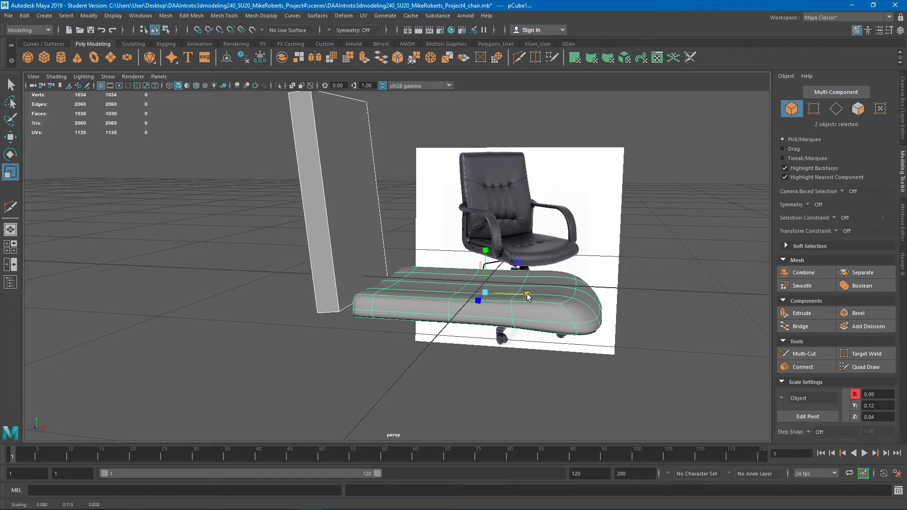
key("w")
left_click_drag(519, 261, 510, 268)
key("ctrl+z")
Step: Select the backrest and insert a vertical edge loop down its centre with the Multi-Cut tool
left_click(568, 283)
left_click_drag(570, 286, 448, 272, "alt")
left_click(398, 240)
right_click_drag(405, 240, 448, 231)
left_click(477, 337)
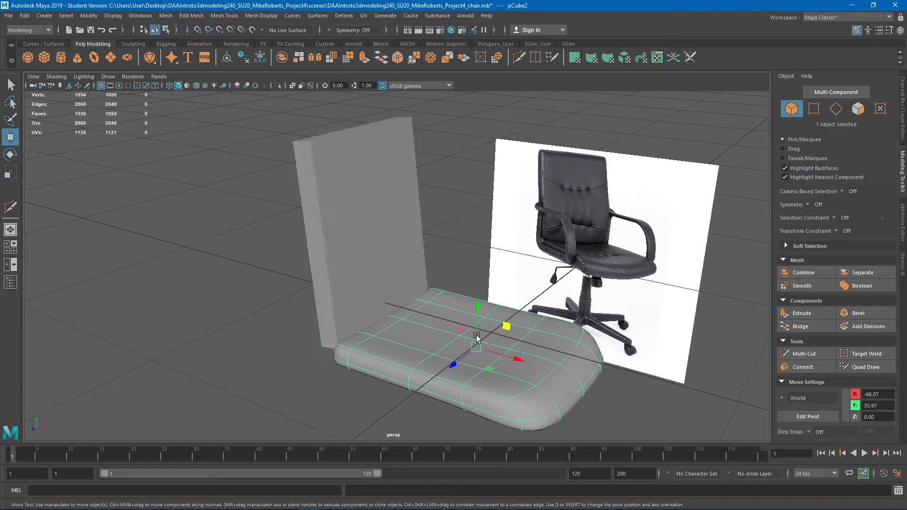
left_click(367, 155)
left_click_drag(444, 242, 416, 244, "alt")
middle_click_drag(457, 244, 432, 237, "alt")
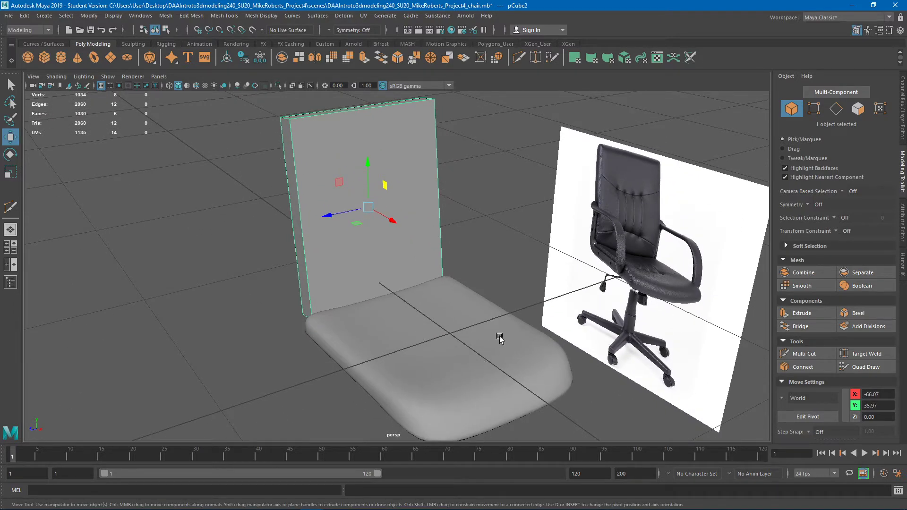
left_click(809, 354)
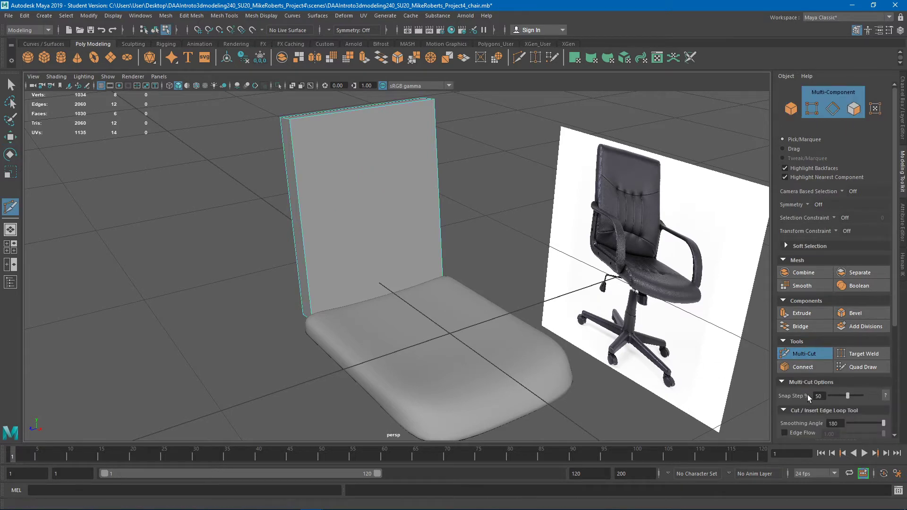
left_click_drag(449, 203, 433, 212, "alt")
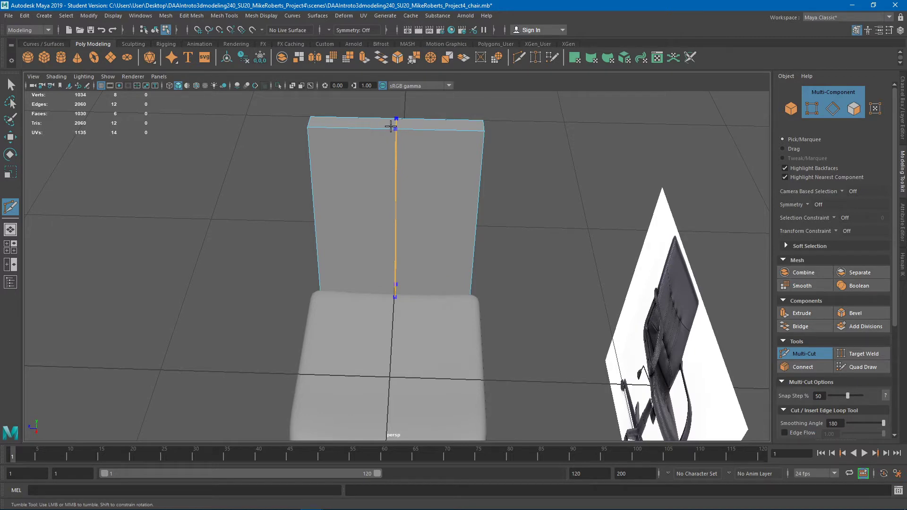
left_click(390, 125)
left_click_drag(384, 183, 462, 175, "alt")
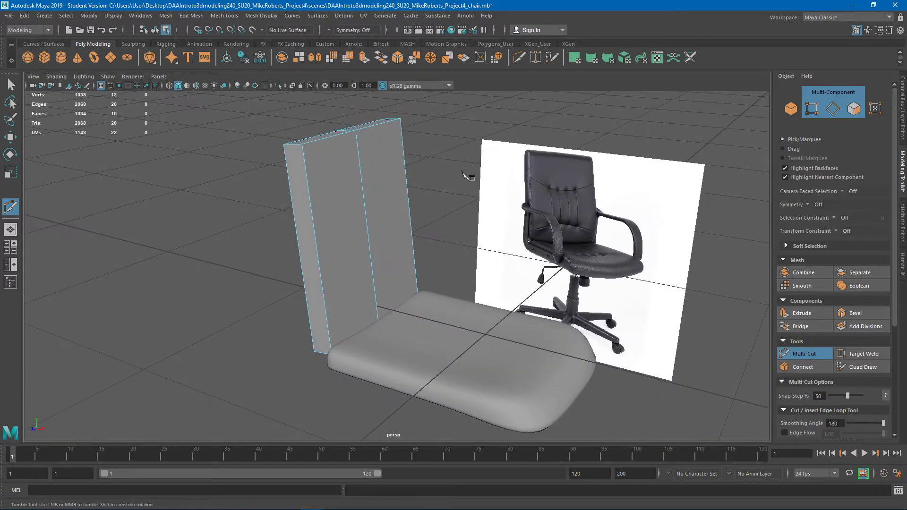
Step: Exit the Multi-Cut tool and set symmetry to World Z
left_click(793, 353)
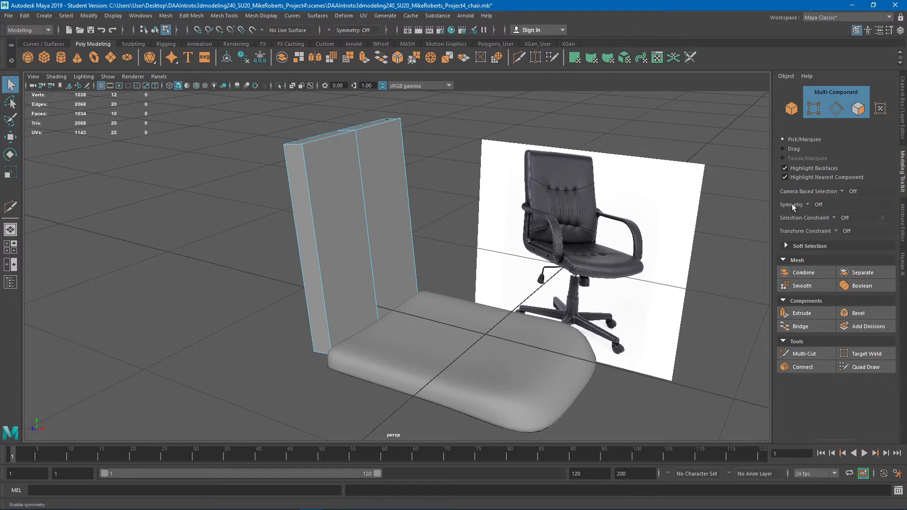
left_click(808, 205)
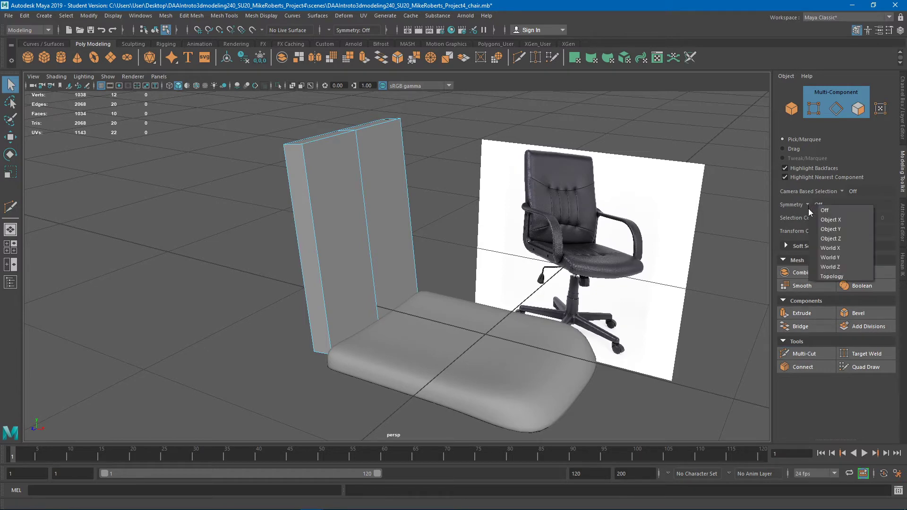
left_click(830, 267)
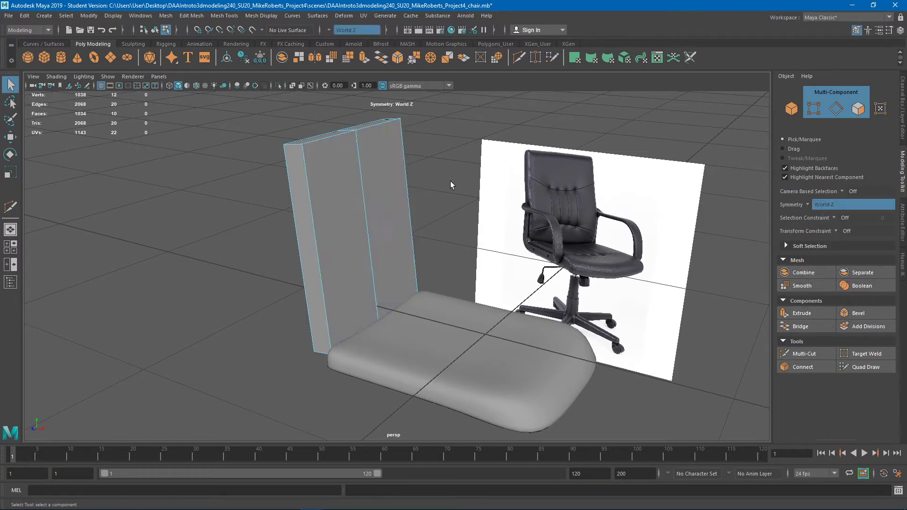
Step: Display the backrest with smooth mesh preview, comparing it with the unsmoothed shape
left_click_drag(449, 181, 377, 264, "alt")
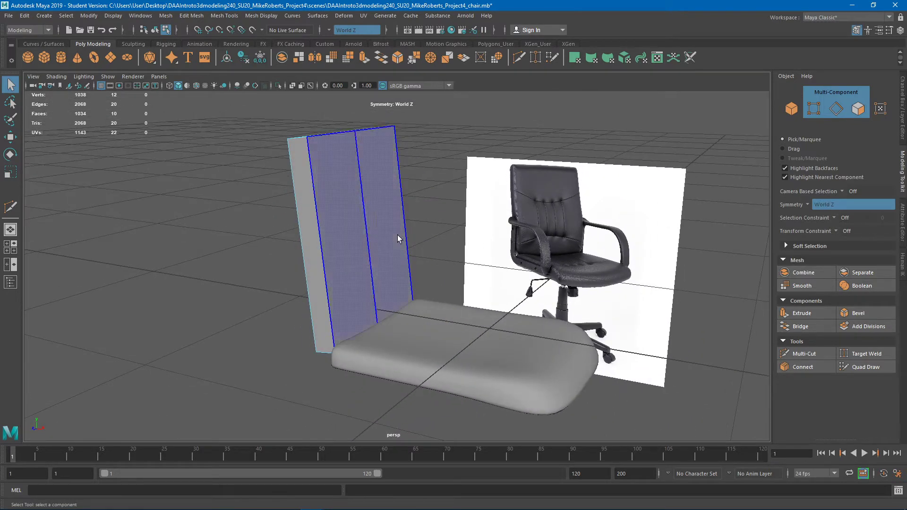
key("3")
left_click_drag(414, 232, 424, 241, "alt")
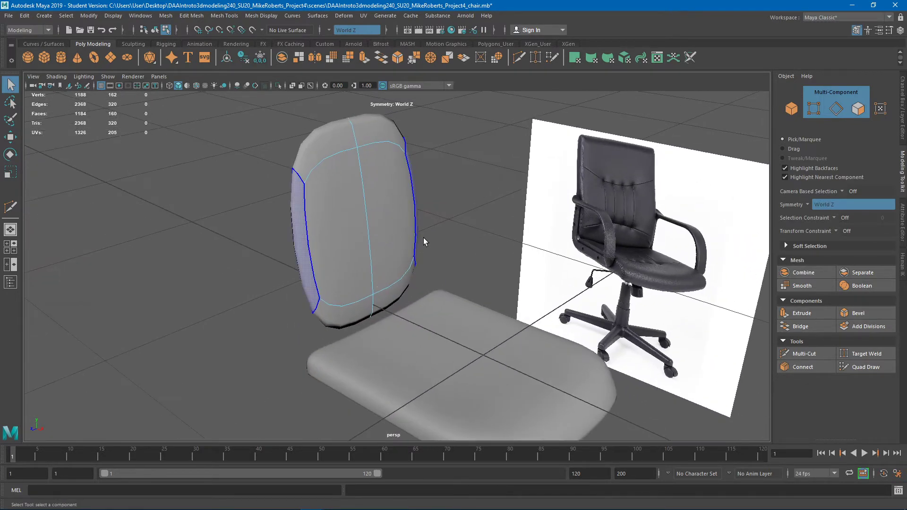
key("1")
key("3")
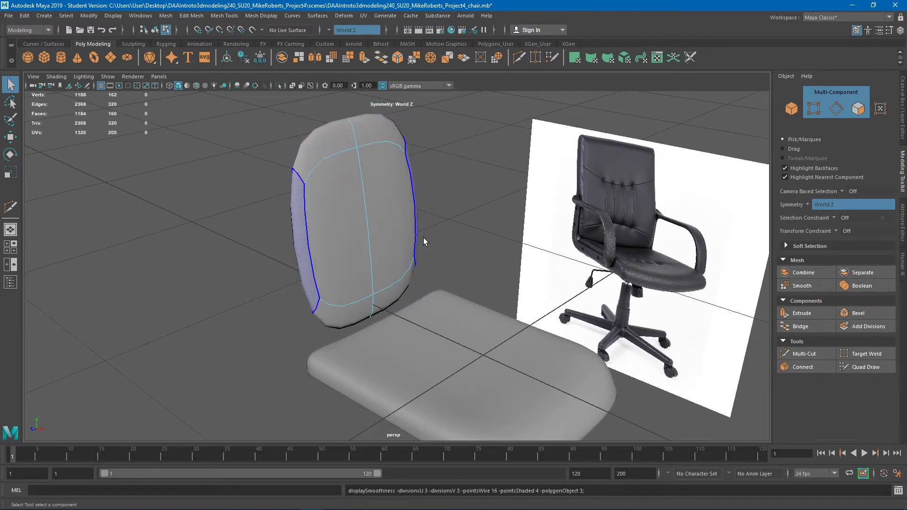
Step: Insert three horizontal edge loops across the backrest with the Multi-Cut tool, in its upper part, middle and lower part
key("1")
key("3")
left_click(423, 238)
left_click(364, 208)
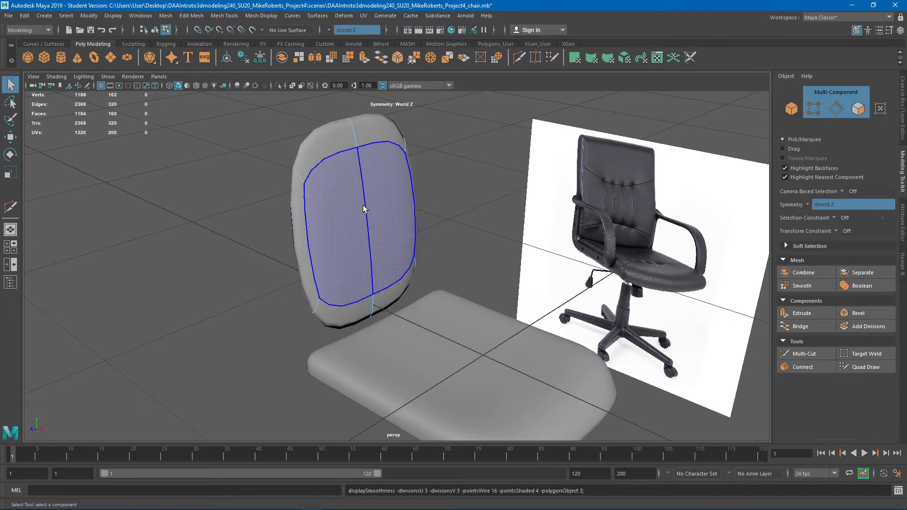
left_click(815, 356)
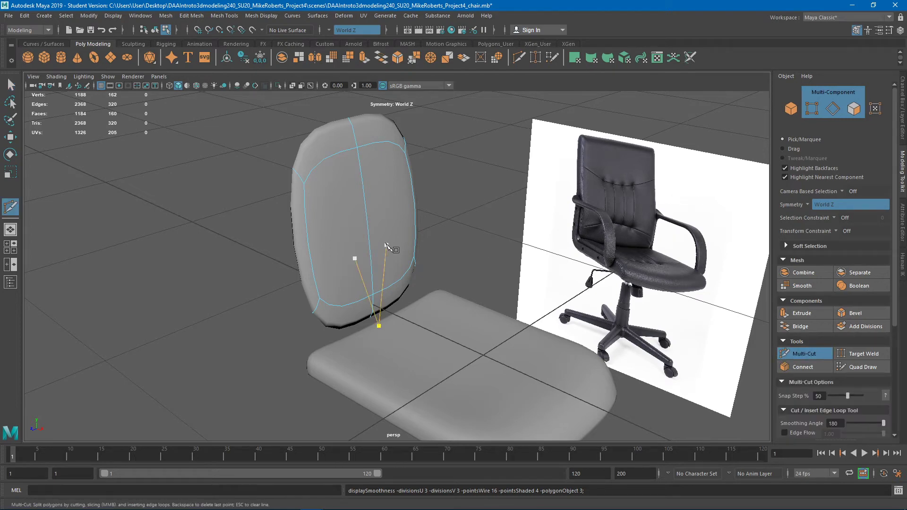
left_click_drag(388, 247, 422, 232, "alt")
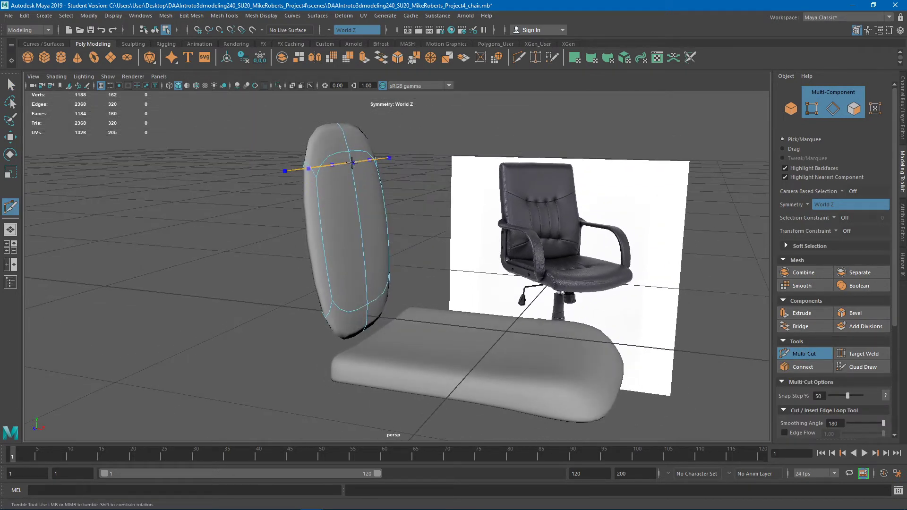
left_click(355, 178, "ctrl")
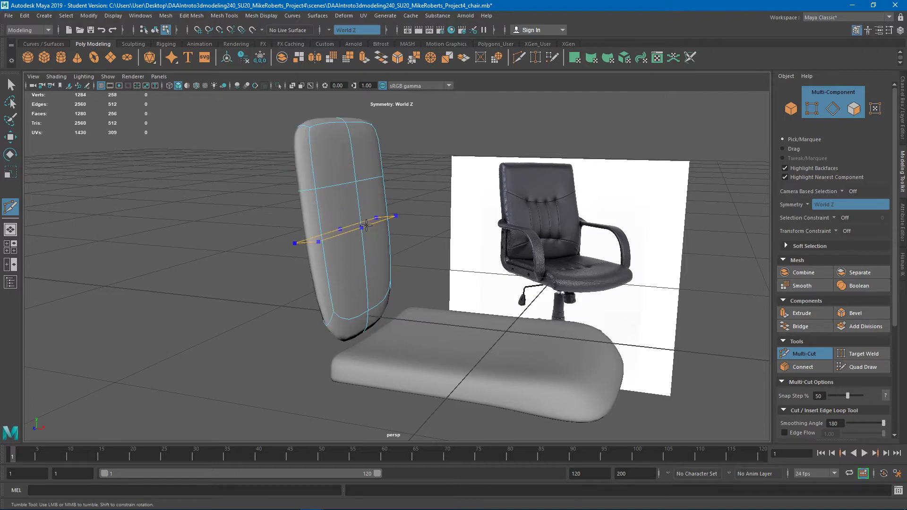
left_click(360, 229, "ctrl")
left_click(371, 302, "ctrl")
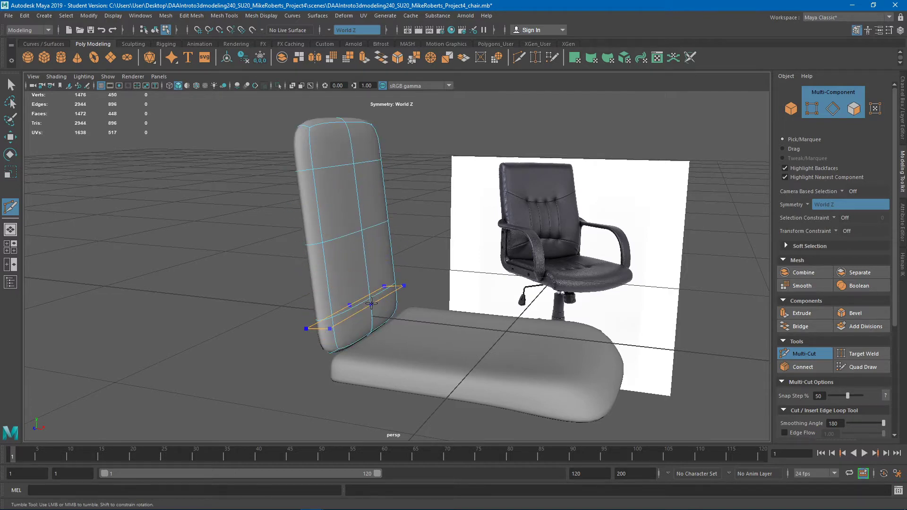
Step: Insert another horizontal edge loop between the backrest's top and middle loops, and exit the Multi-Cut tool
left_click_drag(404, 287, 434, 275, "alt")
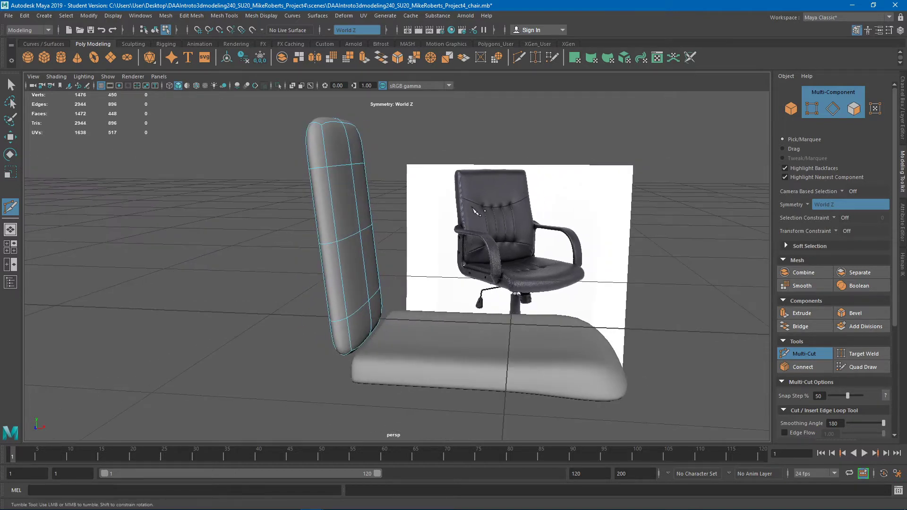
left_click(360, 198, "ctrl")
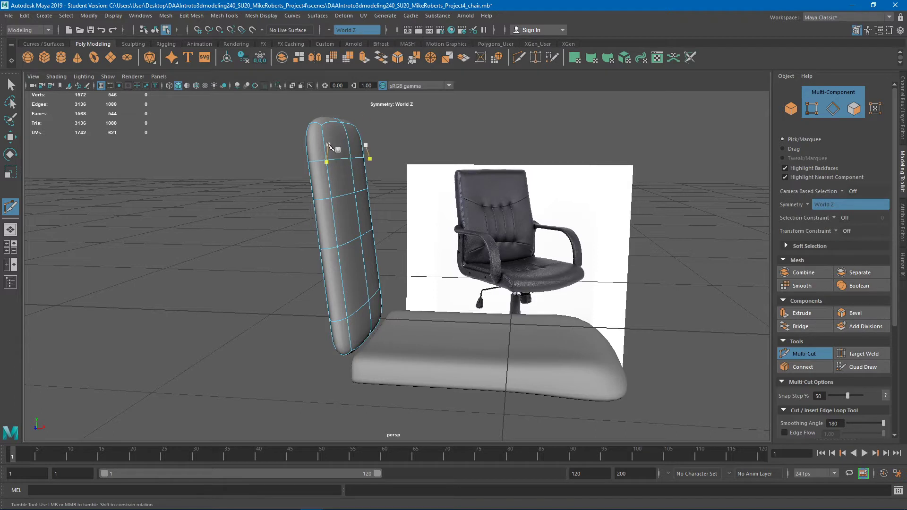
left_click_drag(491, 224, 478, 179, "alt")
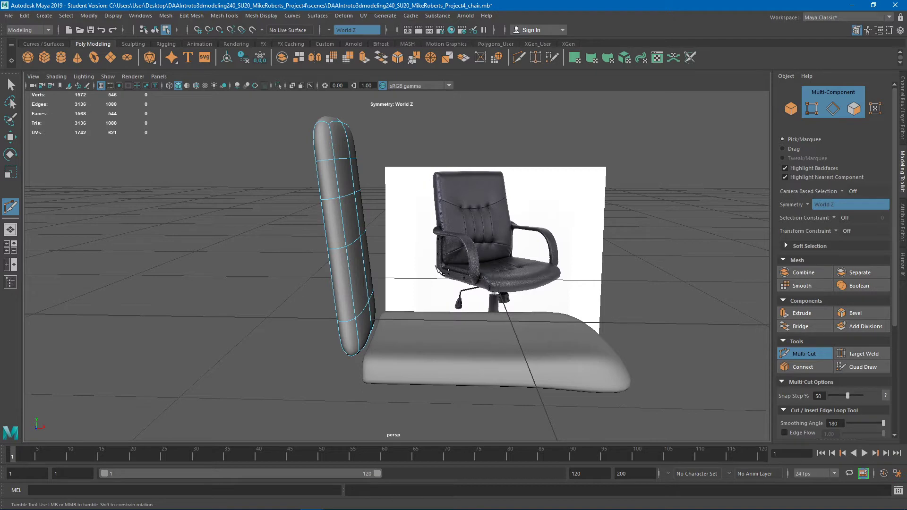
left_click_drag(462, 293, 364, 257, "alt")
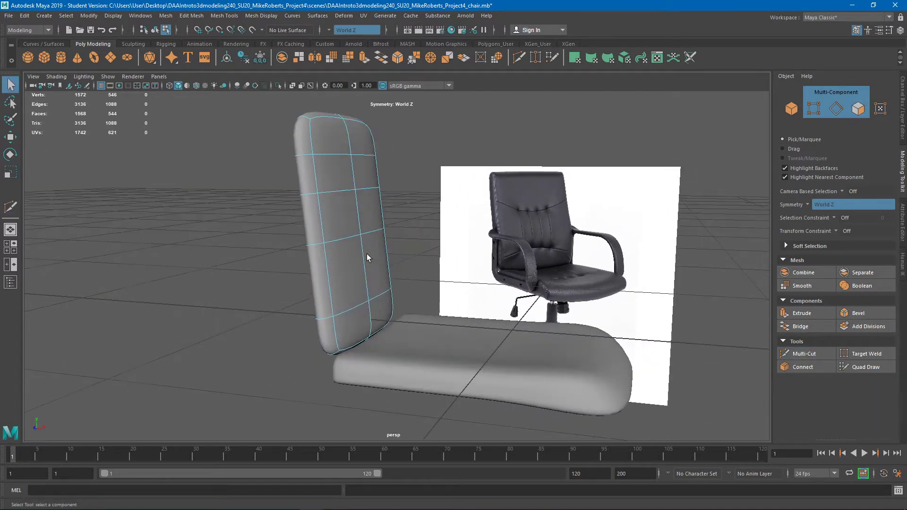
Step: Select the two large front faces of the lower backrest and move them forward and slightly down to form a lumbar bulge
right_click(347, 218)
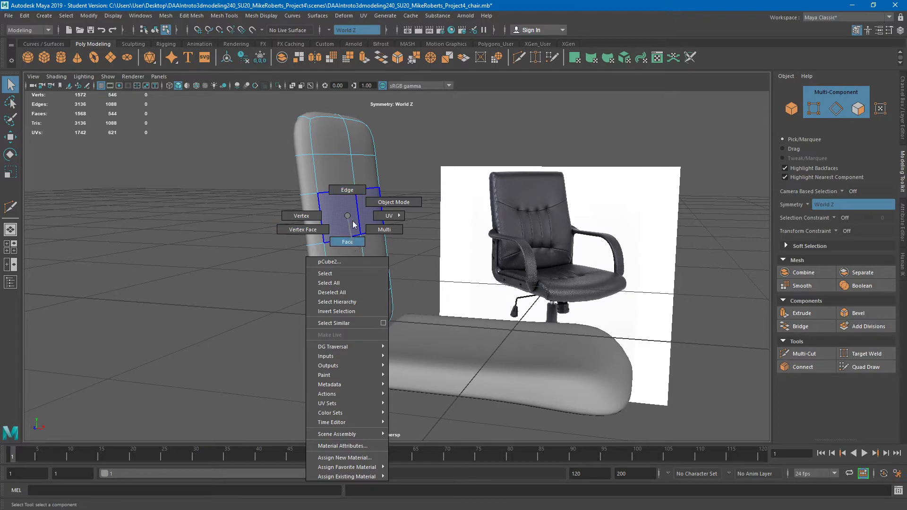
left_click(349, 241)
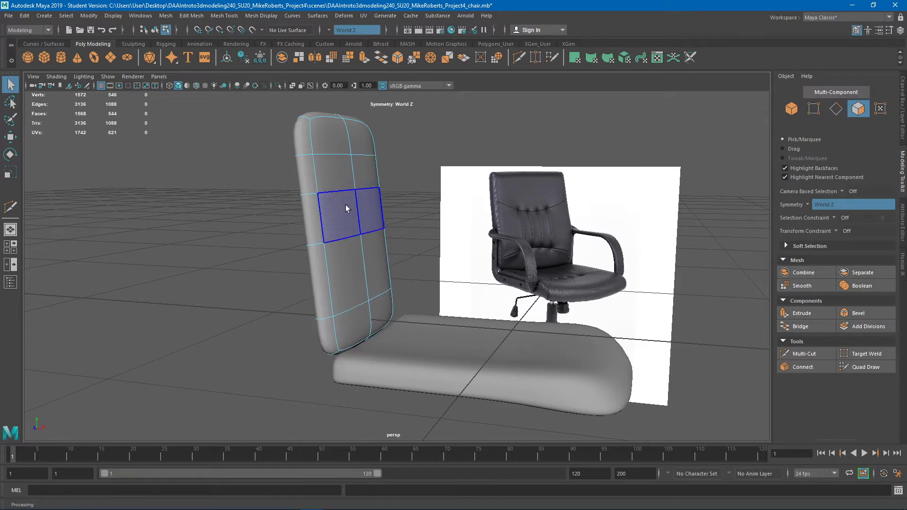
left_click(356, 284)
left_click_drag(356, 284, 339, 269, "alt")
key("w")
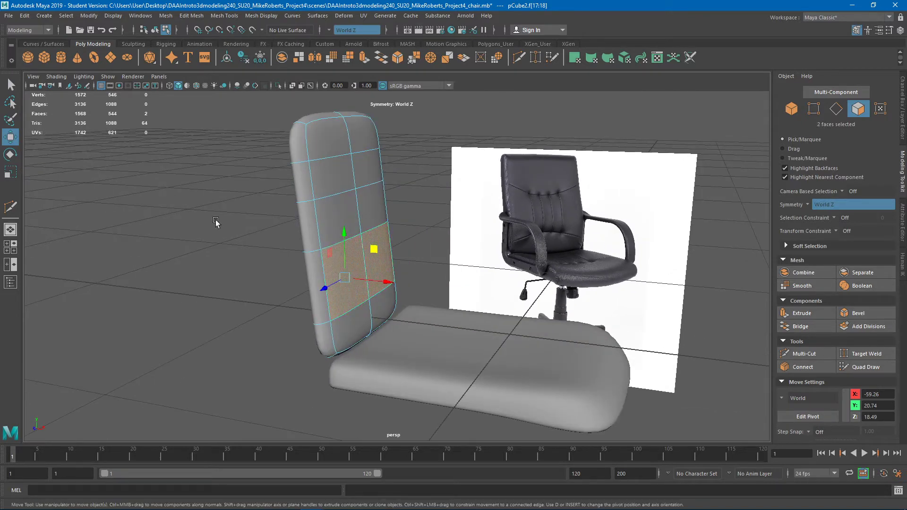
left_click_drag(424, 299, 382, 246, "alt")
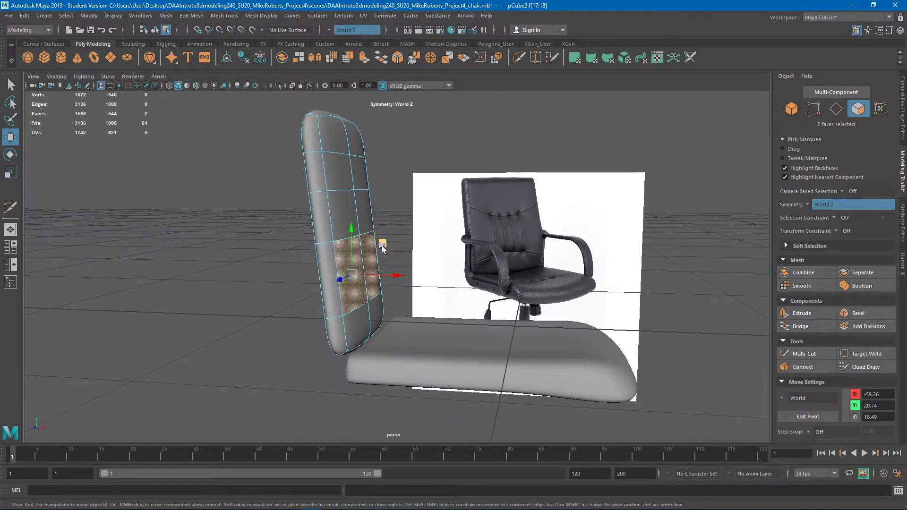
left_click_drag(398, 275, 404, 277)
left_click_drag(361, 228, 361, 236)
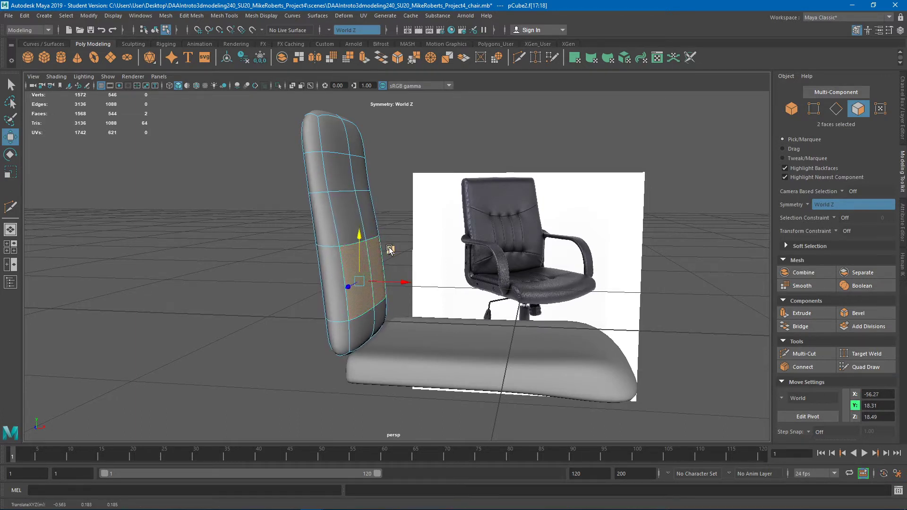
middle_click_drag(391, 252, 393, 254)
left_click_drag(394, 254, 370, 225)
Step: Adjust the upper horizontal edge loops of the backrest, raising the topmost one closer to the top edge
right_click(370, 225)
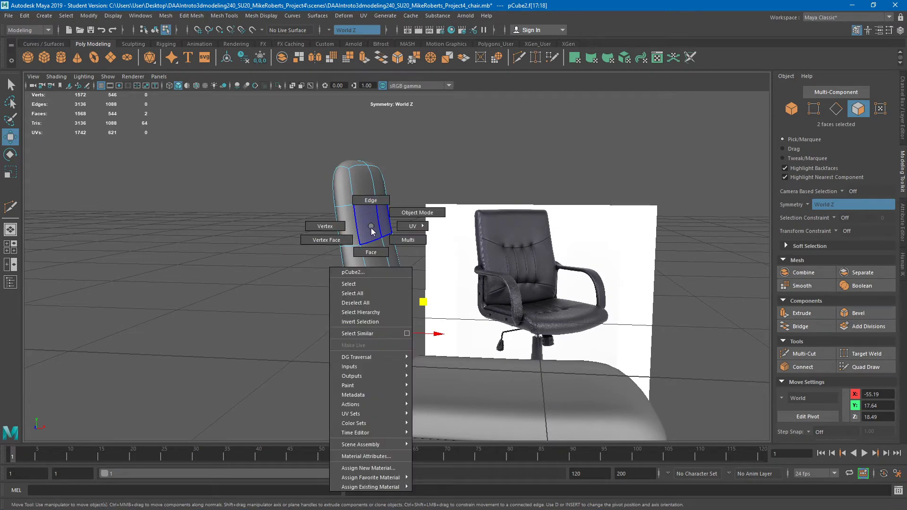
left_click(367, 200)
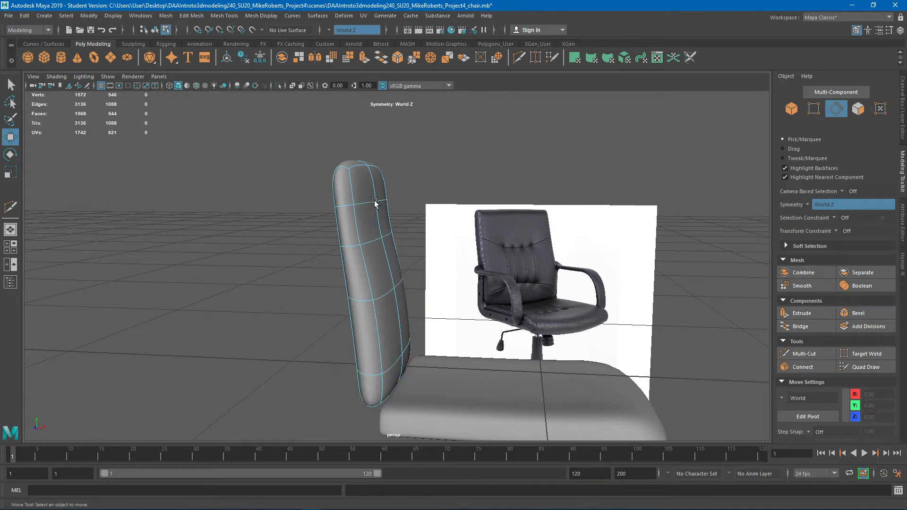
double_click(370, 240)
left_click_drag(370, 240, 391, 209, "alt")
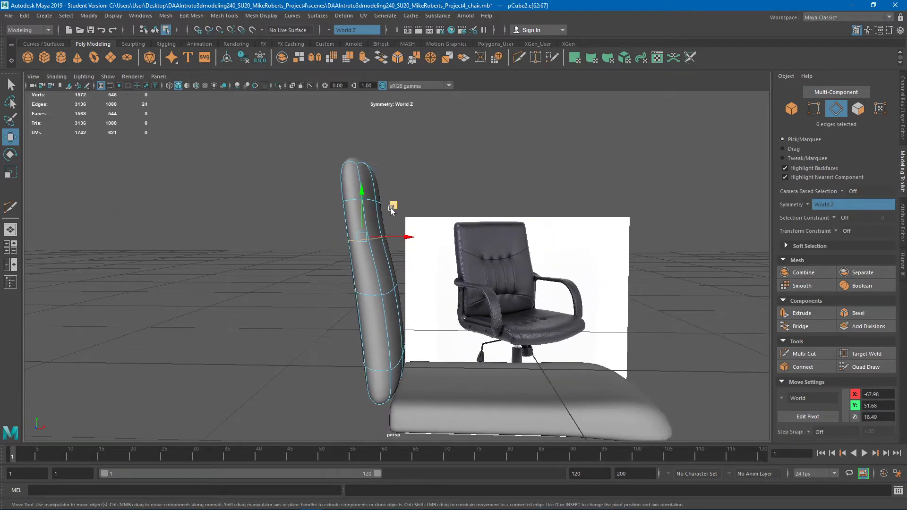
middle_click_drag(394, 208, 378, 151)
Step: Select the backrest's lowest horizontal edge loop and move it down closer to the bottom edge
left_click_drag(378, 150, 396, 347, "alt")
double_click(407, 358)
middle_click_drag(422, 334, 424, 354)
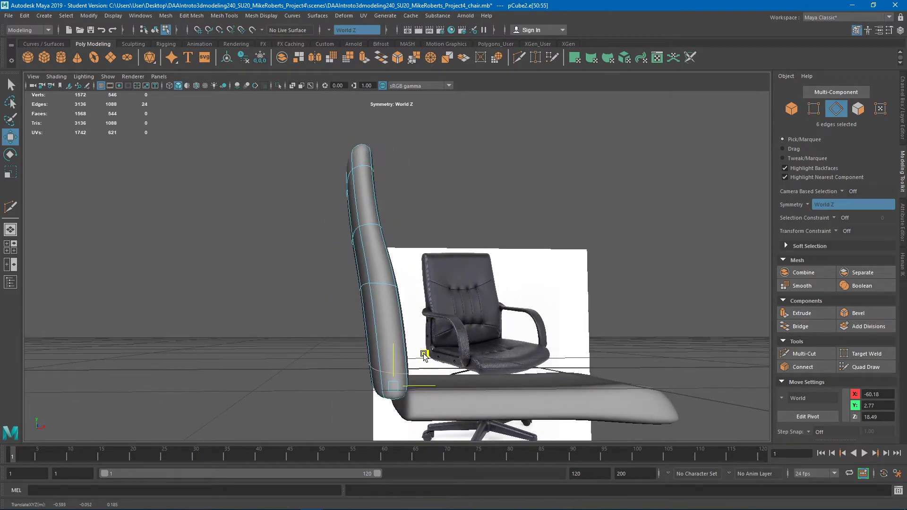
mouse_move(423, 354)
left_mouse_down("alt")
mouse_move(379, 367)
mouse_move(348, 362)
mouse_move(377, 354)
mouse_move(370, 370)
mouse_move(402, 360)
mouse_move(408, 379)
mouse_move(419, 358)
mouse_move(438, 361)
mouse_move(427, 357)
mouse_move(441, 350)
left_mouse_up("alt")
key("e")
key("w")
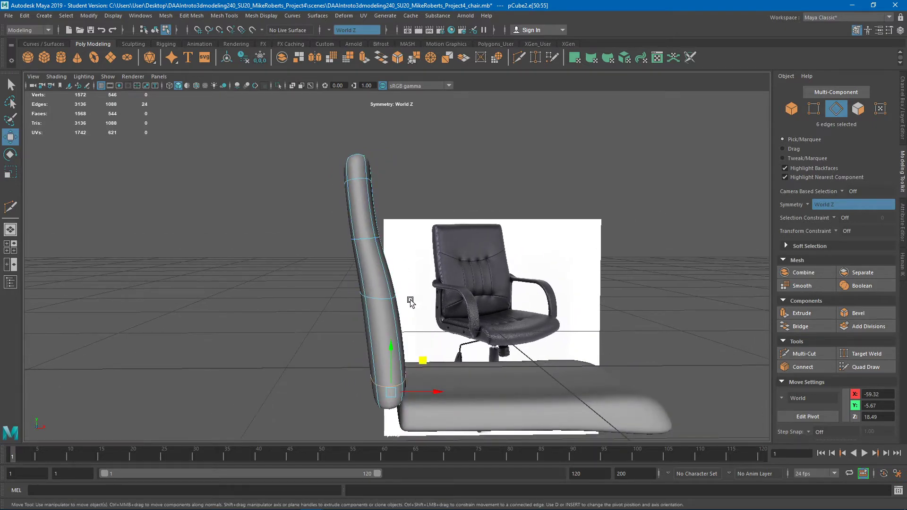
Step: Try moving the front edges of the backrest's upper-middle edge loop, and clear the selection
left_click_drag(410, 301, 393, 317, "alt")
left_click_drag(381, 260, 399, 344, "alt")
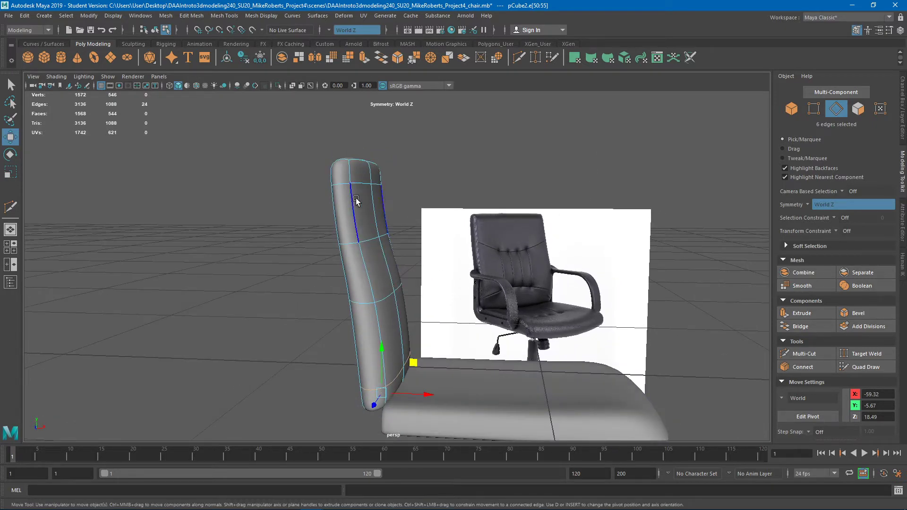
left_click_drag(365, 172, 367, 146, "alt")
double_click(351, 183)
left_click_drag(378, 223, 431, 273, "alt")
left_click(404, 362)
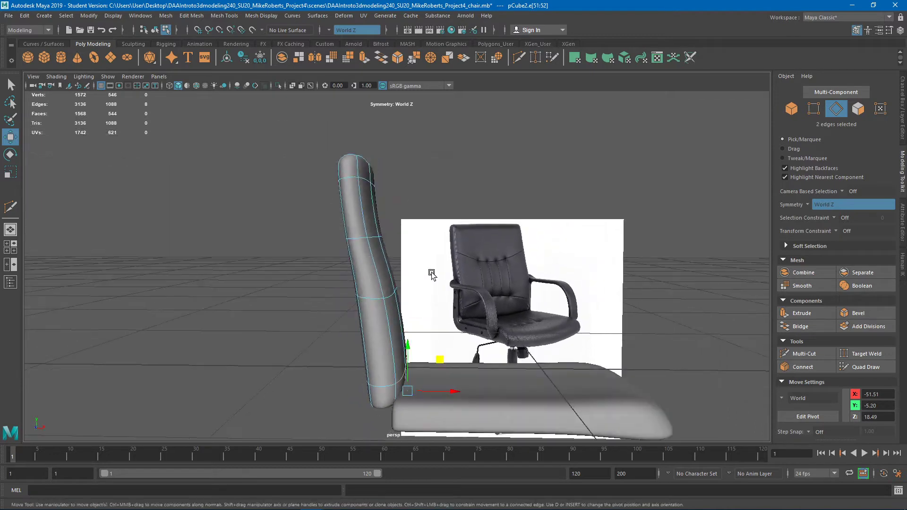
left_click(411, 241)
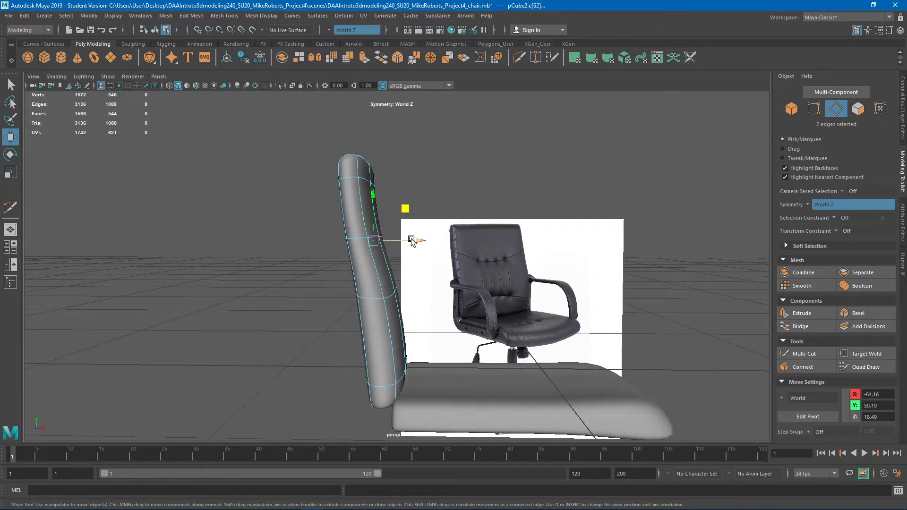
mouse_move(412, 241)
left_mouse_down()
mouse_move(473, 238)
mouse_move(410, 226)
left_mouse_up()
key("ctrl+z")
left_click(504, 163)
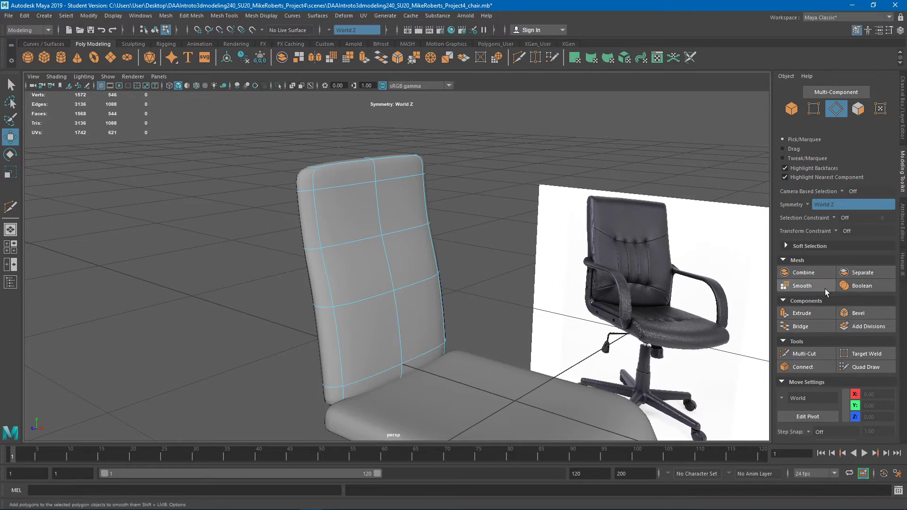
Step: Insert a mirrored pair of vertical edge loops near the backrest's two sides with the Multi-Cut tool
left_click(826, 355)
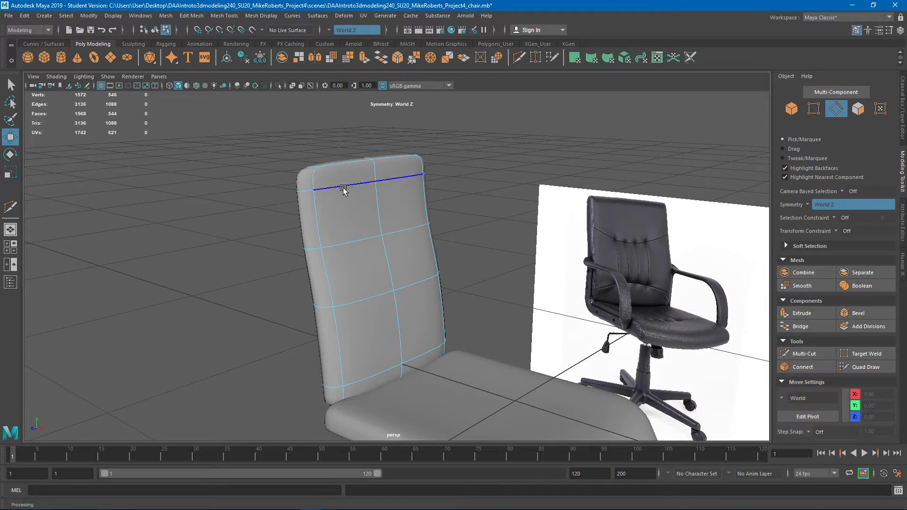
left_click_drag(411, 344, 461, 330, "alt")
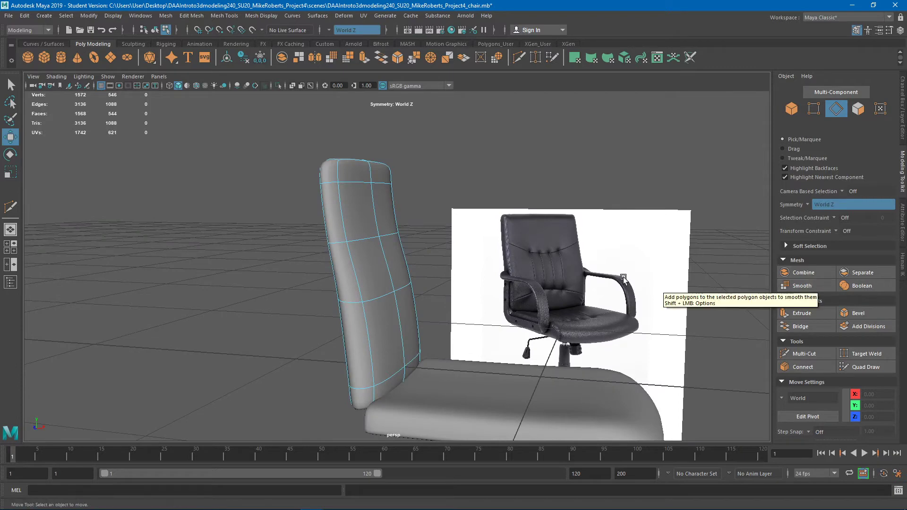
left_click_drag(465, 285, 456, 269, "alt")
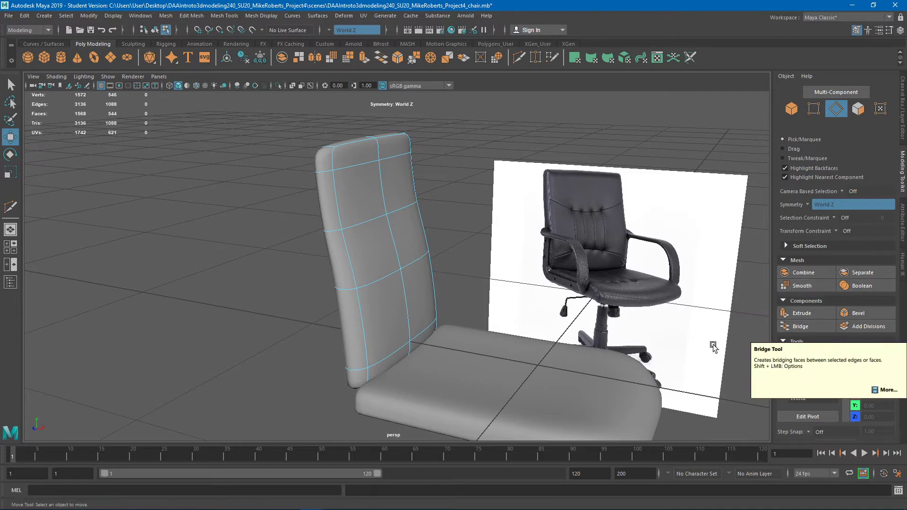
left_click_drag(683, 319, 651, 323, "alt")
left_click(802, 354)
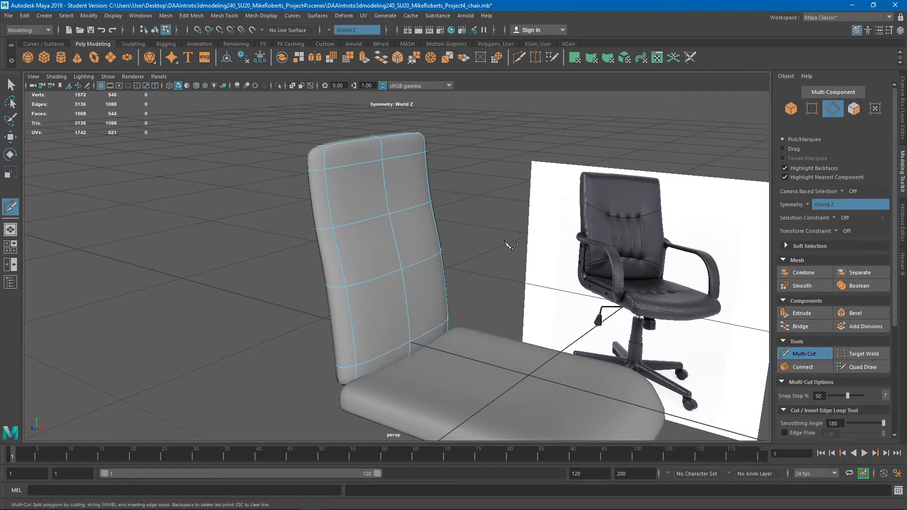
left_click_drag(506, 244, 653, 255, "alt")
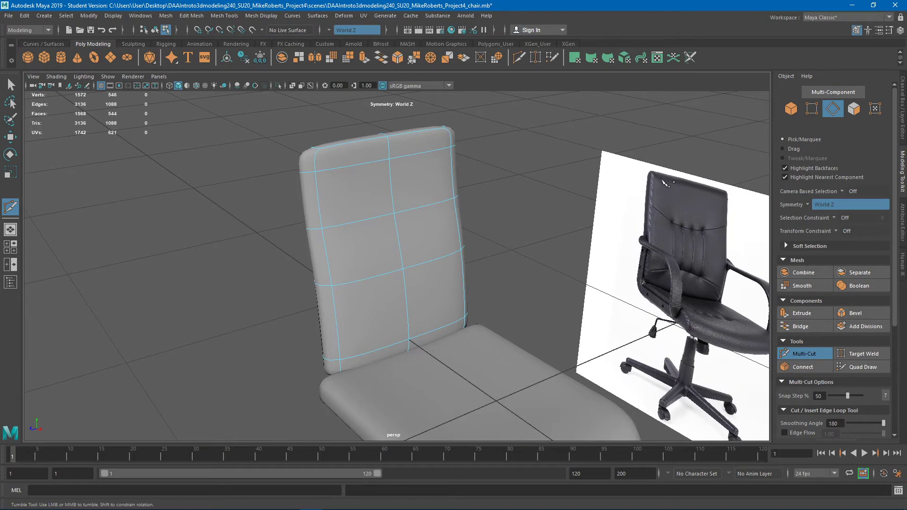
left_click_drag(534, 211, 489, 208, "alt")
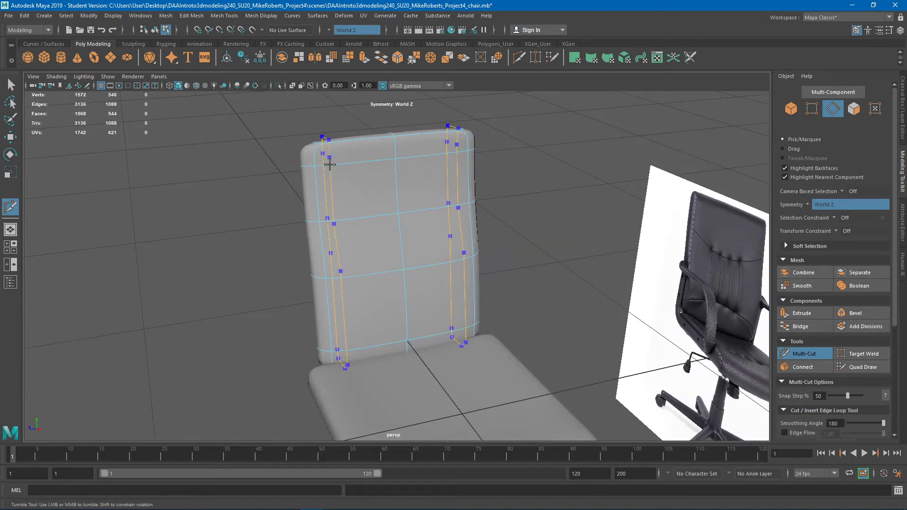
left_click(329, 163, "ctrl")
Step: Inspect the backrest and its edge loops together with the seat from several angles, and return to the Select tool
left_click_drag(345, 170, 390, 159, "alt")
left_click_drag(466, 184, 479, 221, "alt")
middle_click_drag(472, 224, 435, 157, "alt")
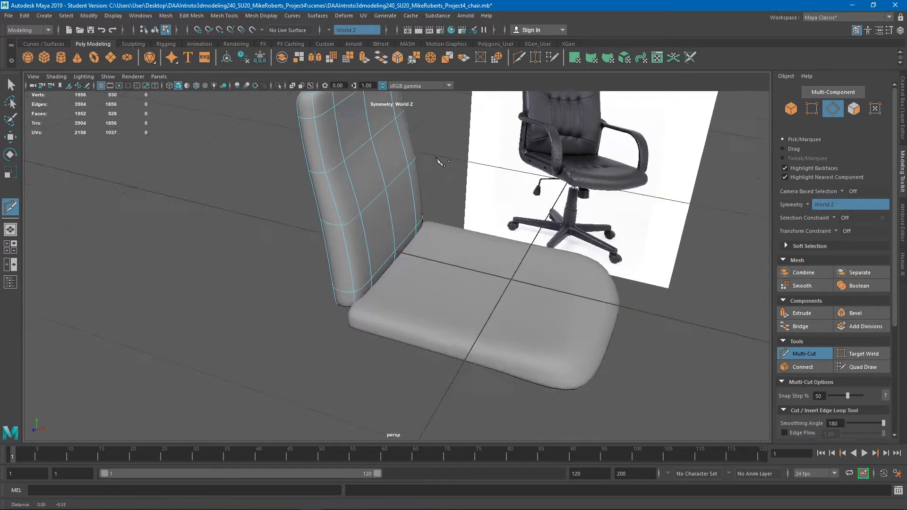
left_click_drag(438, 161, 411, 242, "alt")
left_click(403, 240)
right_click_drag(411, 242, 427, 249, "alt")
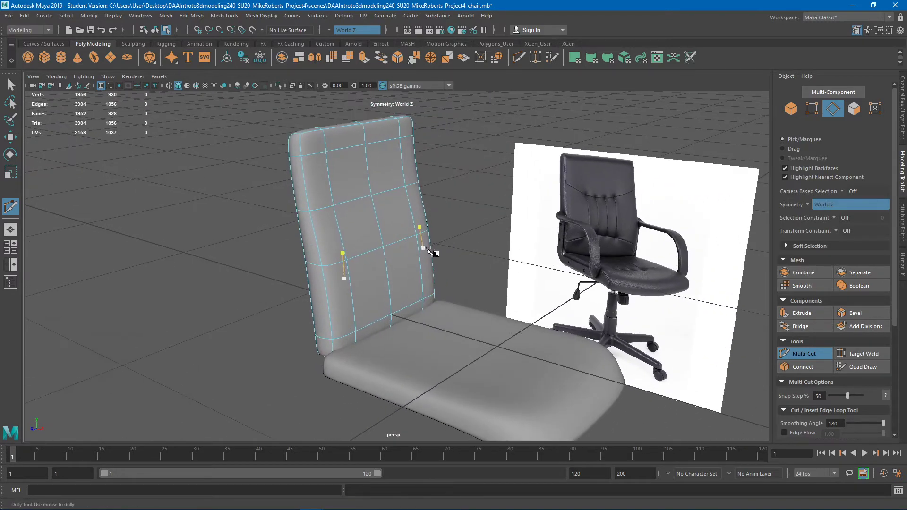
key("q")
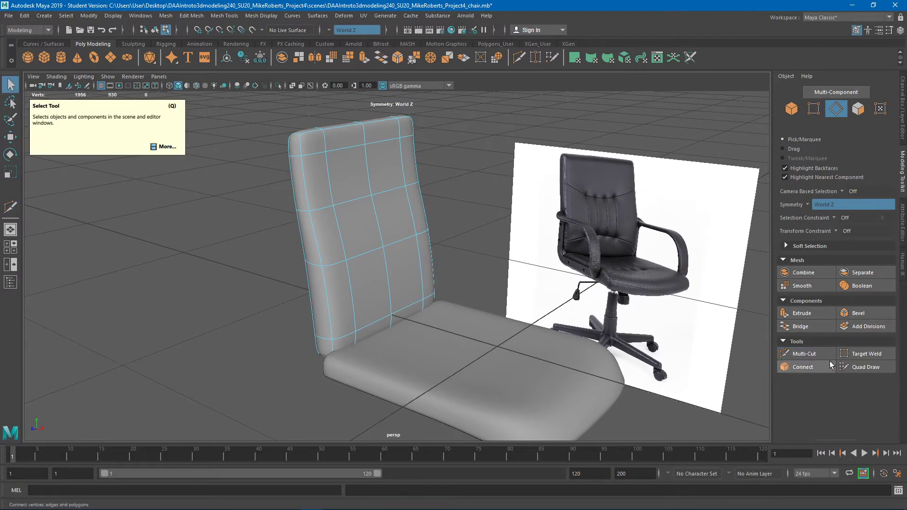
left_click_drag(436, 253, 412, 220, "alt")
middle_click_drag(412, 220, 412, 232, "alt")
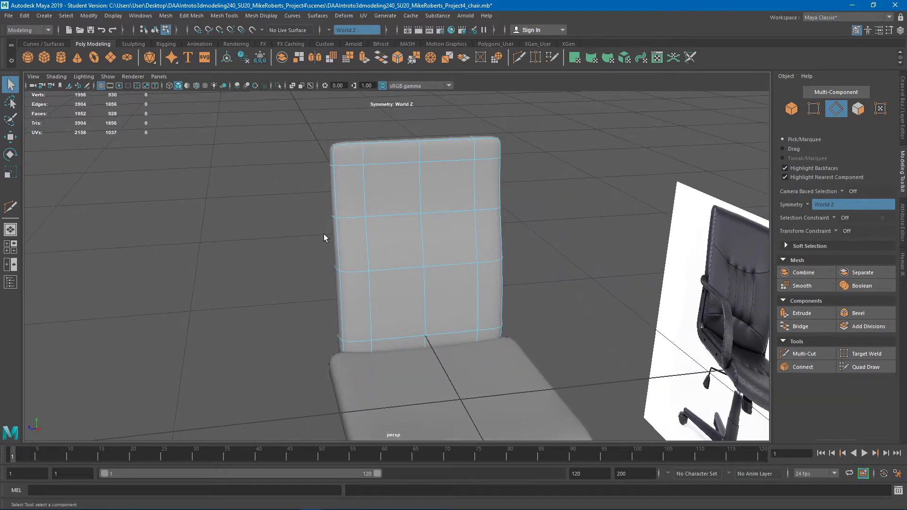
Step: Return the backrest to object selection and widen it along Z to a scale of 0.82
right_click(387, 237)
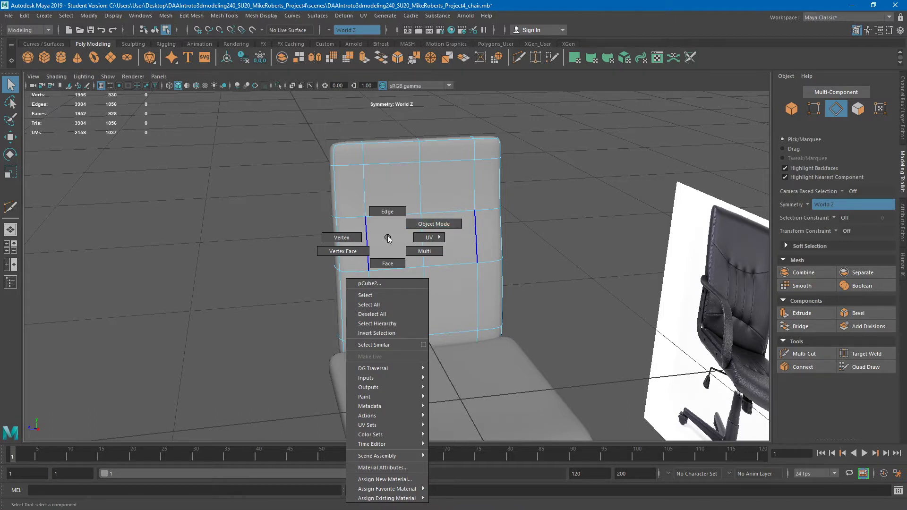
right_click_drag(387, 236, 387, 233)
right_click(400, 236)
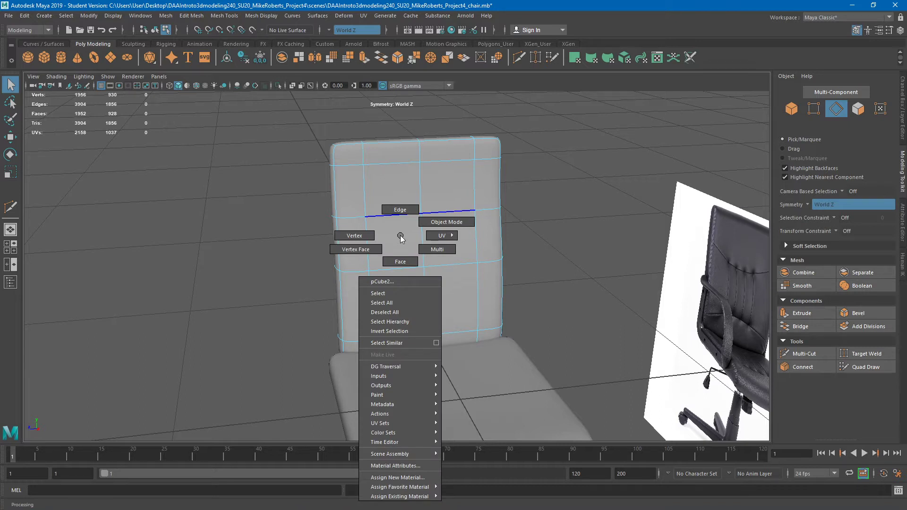
left_click(434, 222)
key("r")
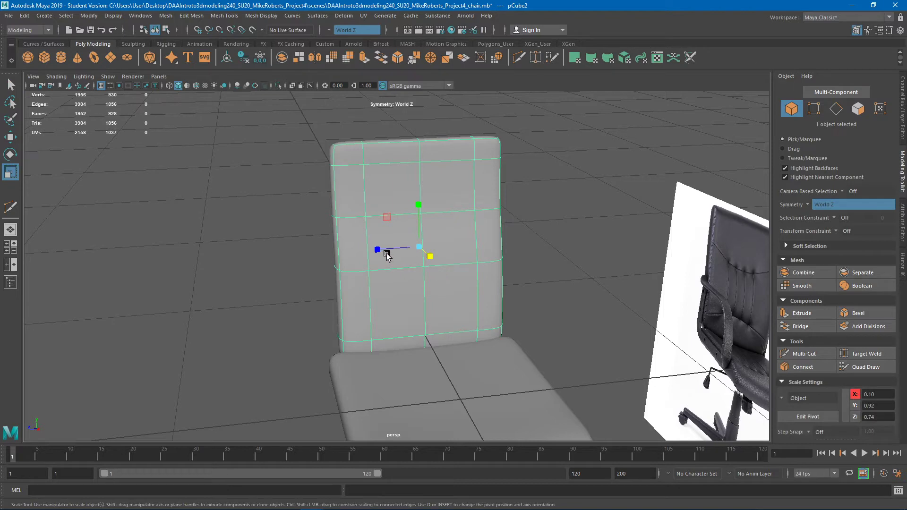
left_click_drag(386, 253, 434, 255)
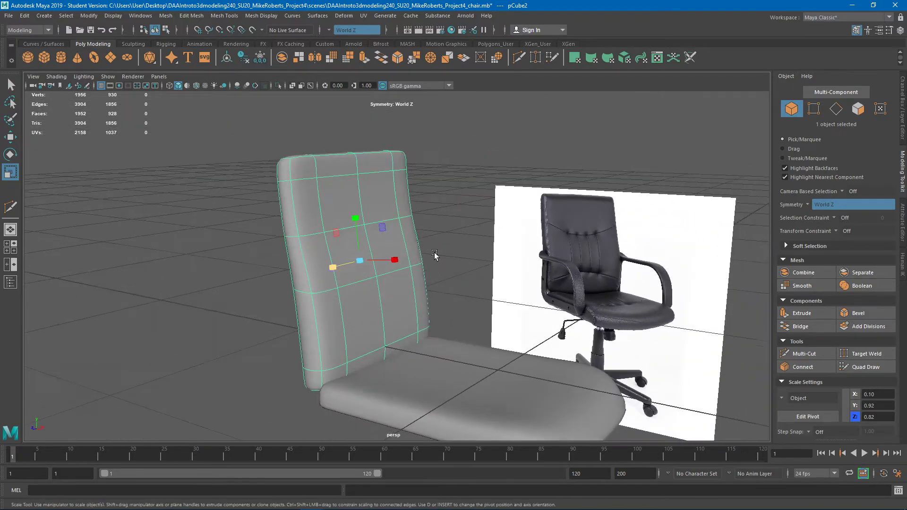
Step: Switch the backrest to face selection and save the scene, accepting the student version notice
key("w")
key("F11")
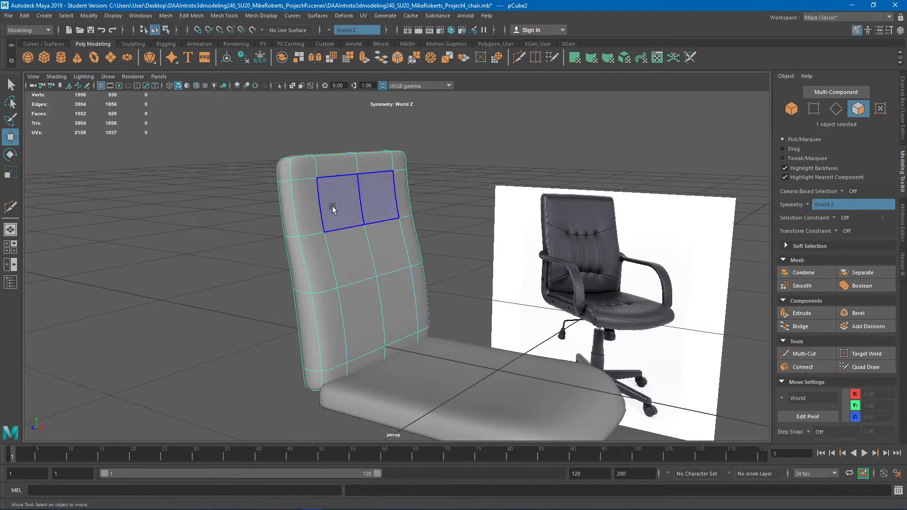
left_click_drag(358, 263, 313, 263, "alt")
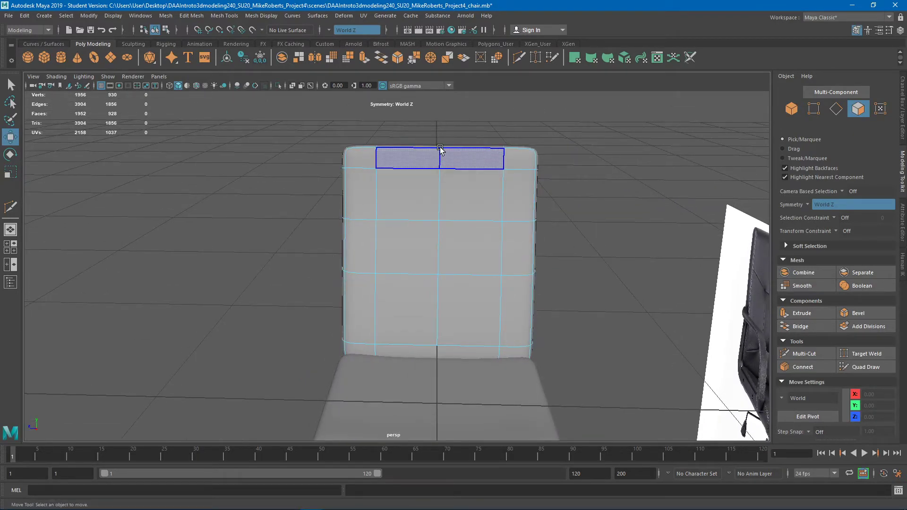
left_click_drag(441, 215, 418, 245, "alt")
key("q")
key("ctrl+s")
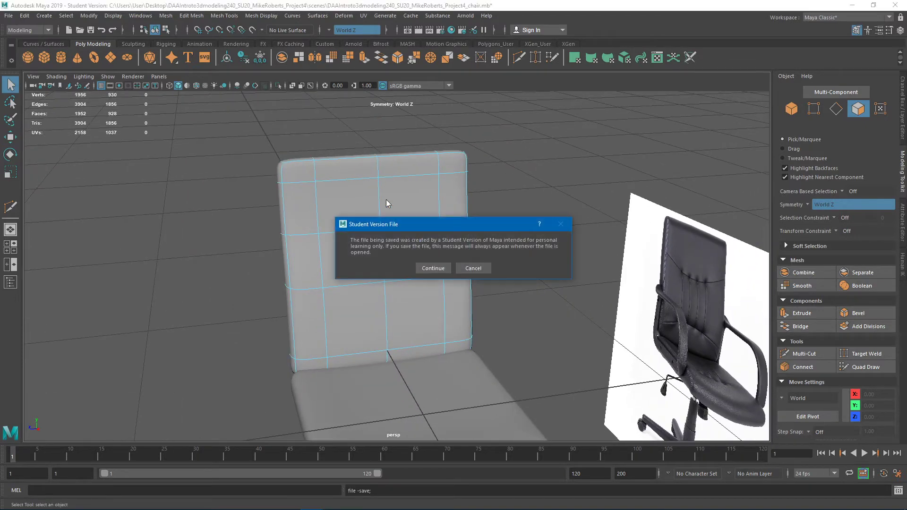
left_click(430, 270)
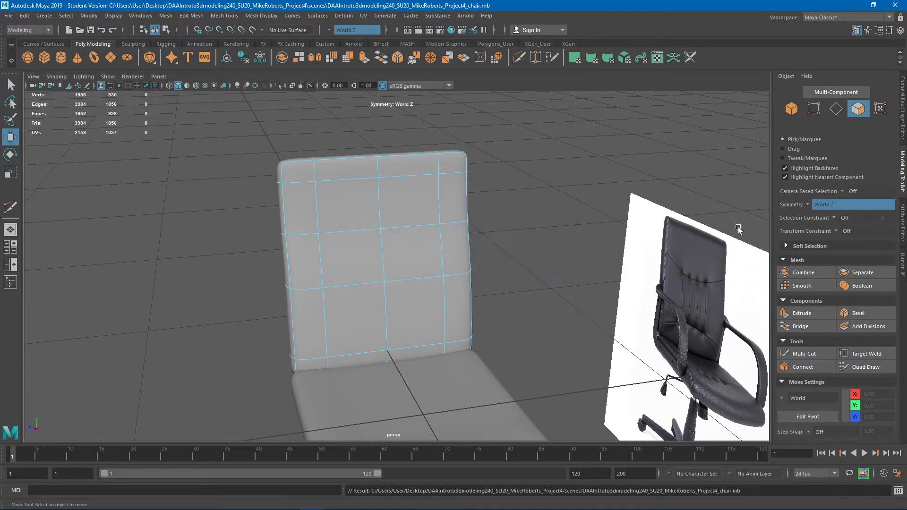
Step: Turn symmetry off and move the middle edge of the backrest's centre vertical loop sideways to about Z 10.18
left_click(812, 205)
left_click(821, 208)
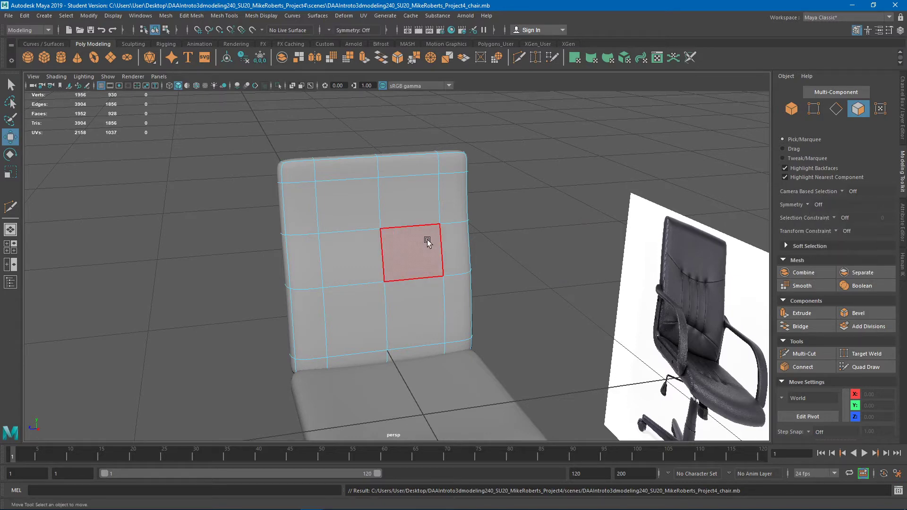
left_click_drag(427, 239, 398, 236, "alt")
right_click_drag(398, 236, 384, 209)
left_click(389, 255)
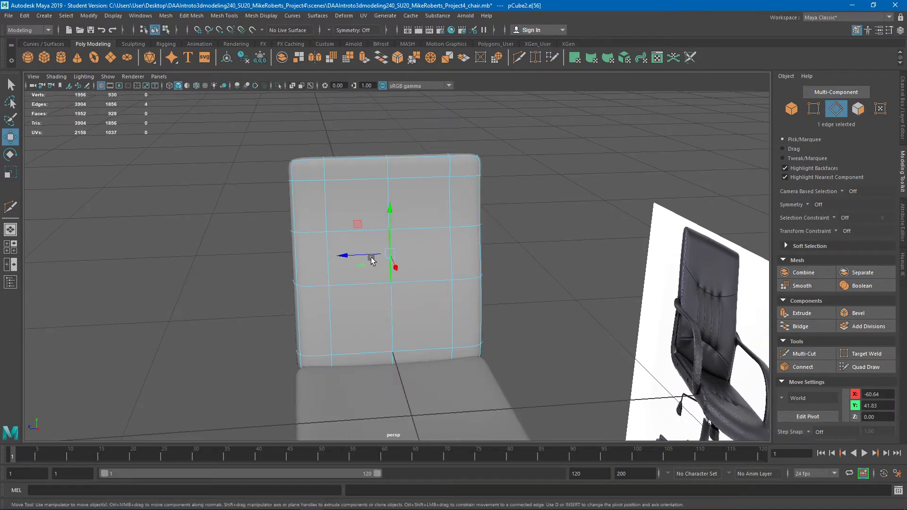
left_click_drag(372, 254, 425, 208)
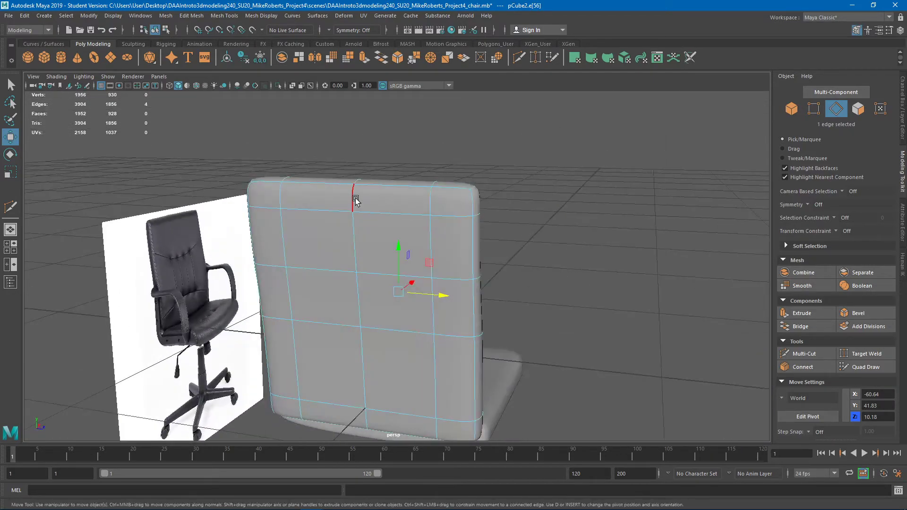
Step: Move the top edge of the backrest's centre vertical loop off-centre along Z in the opposite direction, and clear the selection
left_click_drag(354, 197, 374, 150, "alt")
left_click(365, 142)
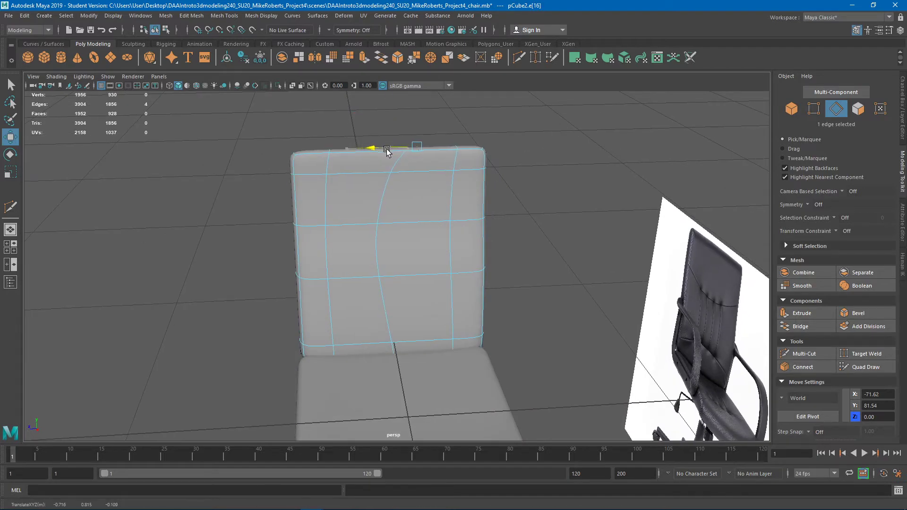
left_click(565, 176)
left_click_drag(565, 176, 403, 170, "alt")
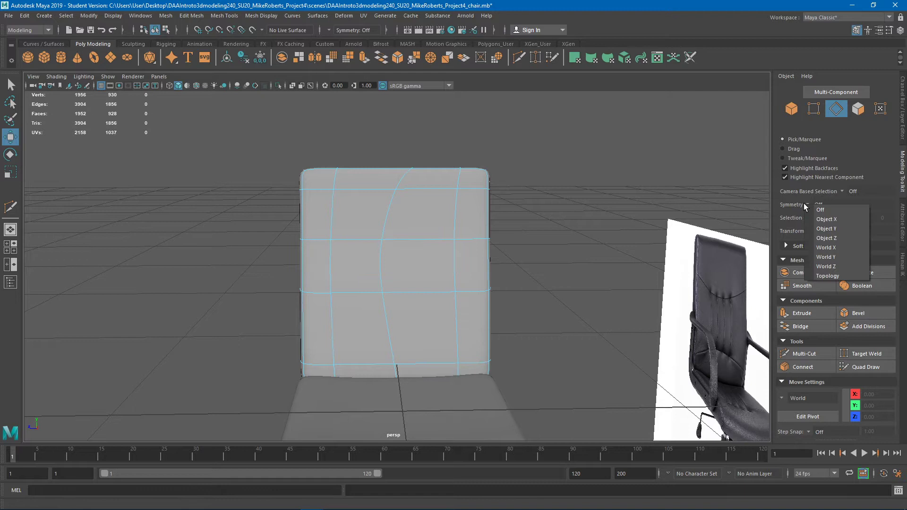
Step: Set symmetry to World Z to check it on the distorted backrest, and turn symmetry off again
left_click(826, 267)
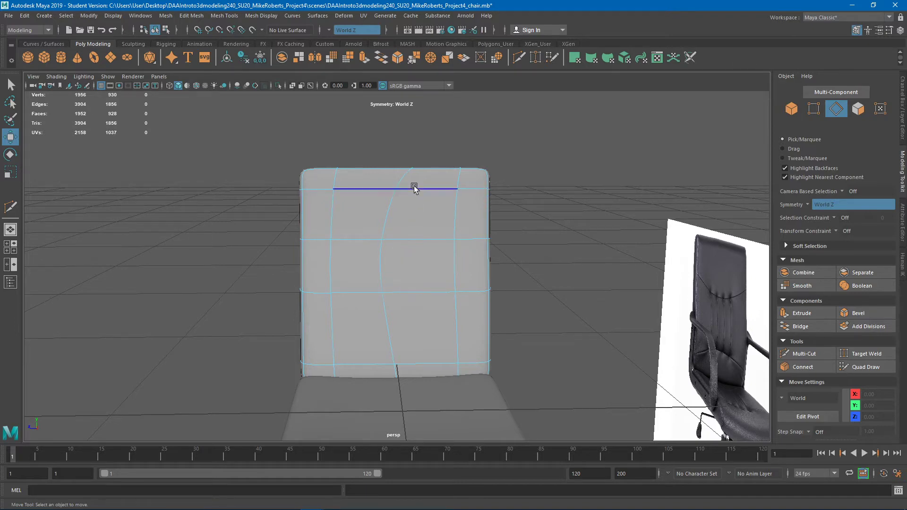
left_click_drag(488, 279, 512, 276, "alt")
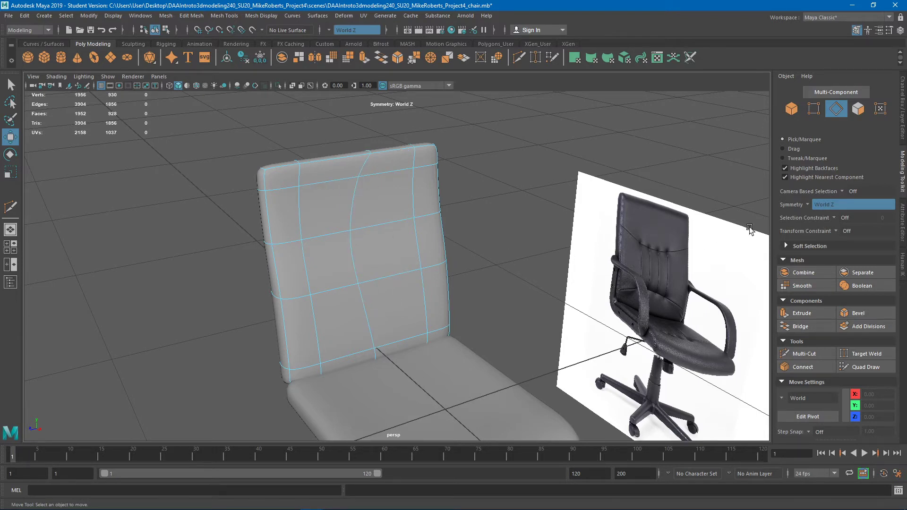
left_click(808, 204)
left_click(819, 208)
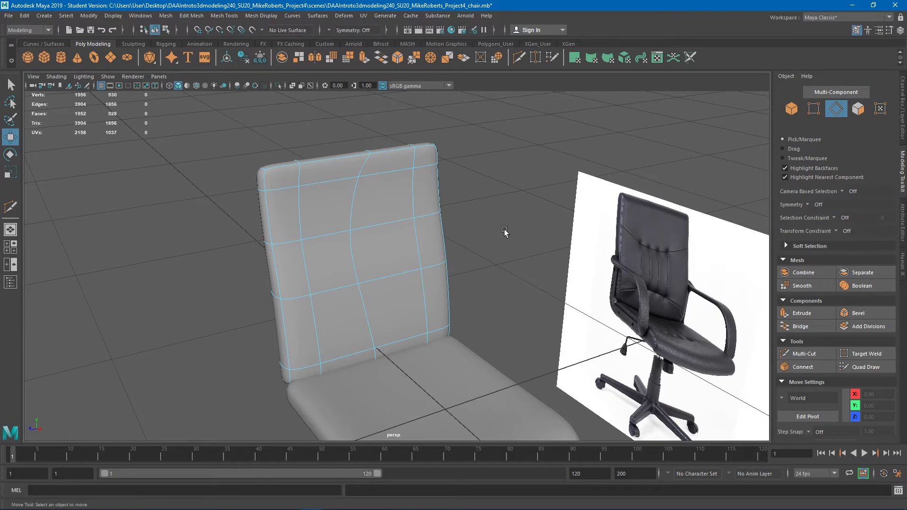
Step: Flatten the backrest's whole centre vertical edge loop along Z with the Scale tool, and set symmetry to World Z
left_click_drag(504, 229, 440, 210, "alt")
double_click(402, 200)
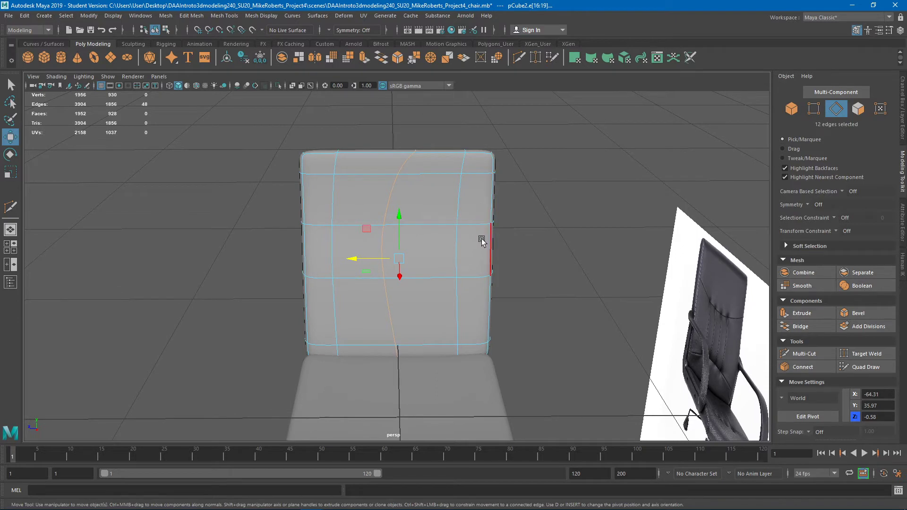
key("r")
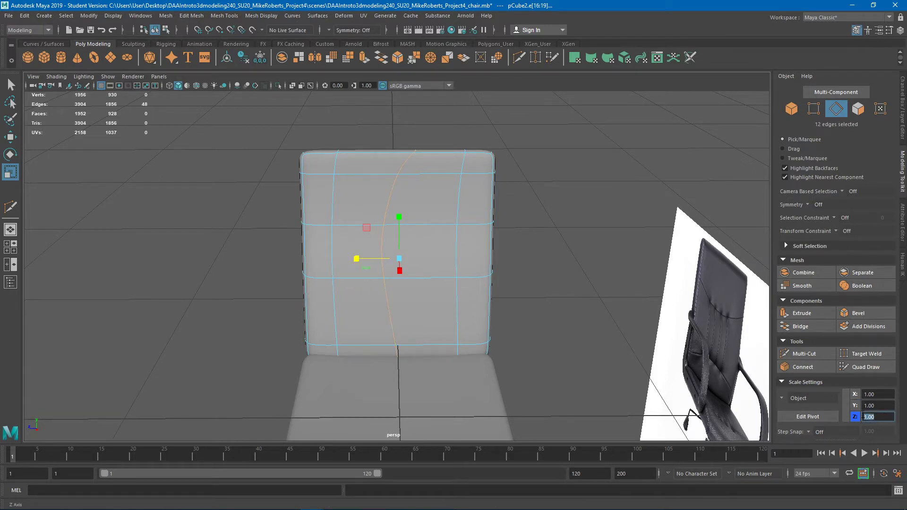
key("Return")
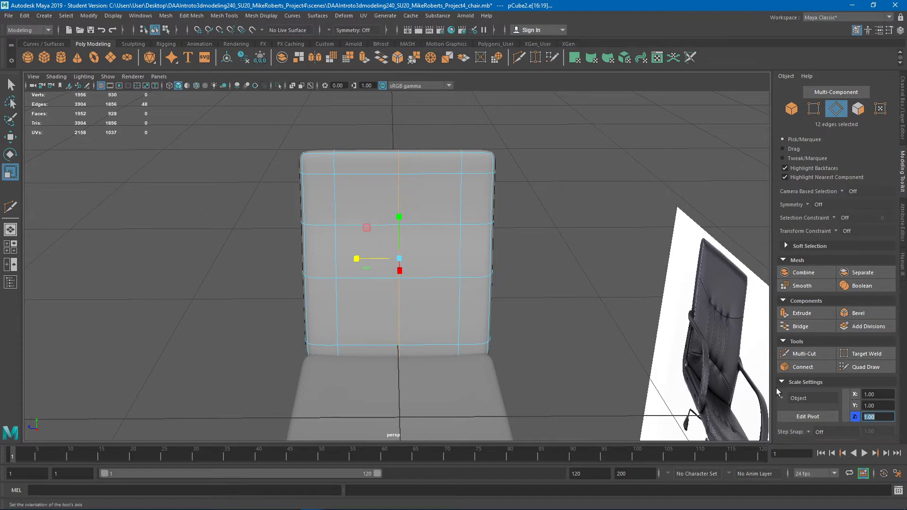
left_click_drag(544, 274, 541, 290, "alt")
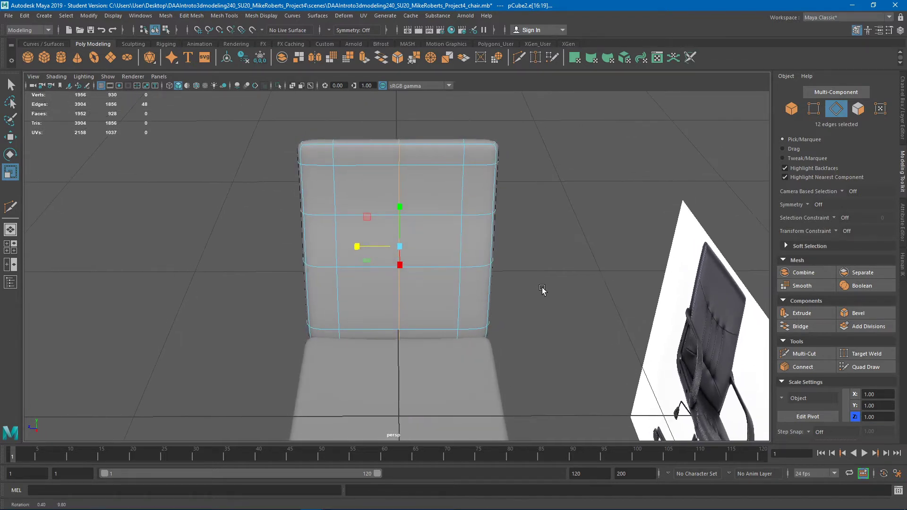
left_click(815, 206)
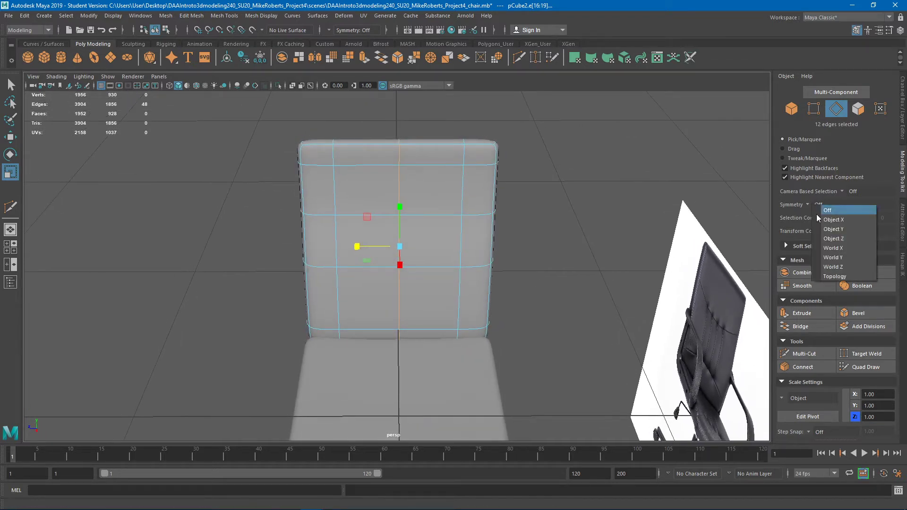
left_click(834, 262)
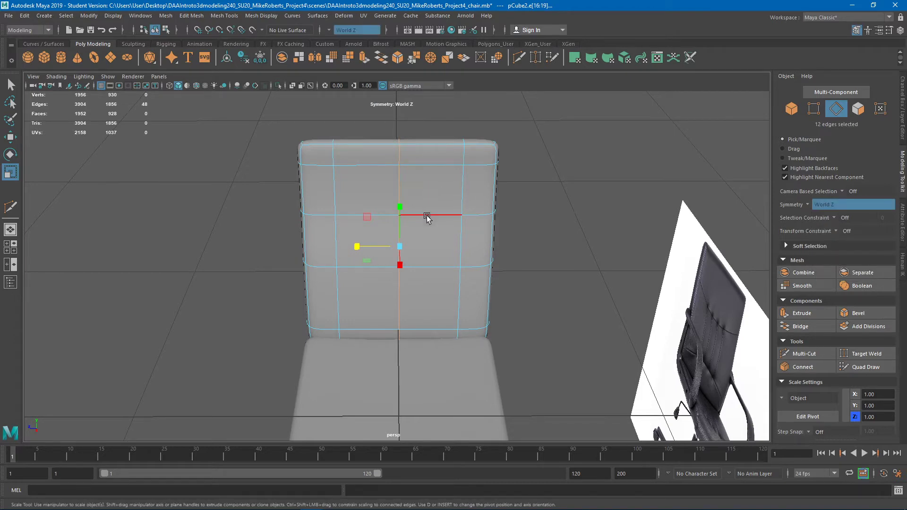
Step: Undo the World Z symmetry setting and the flattening of the centre edge loop
left_click_drag(444, 251, 431, 187, "alt")
key("ctrl+z")
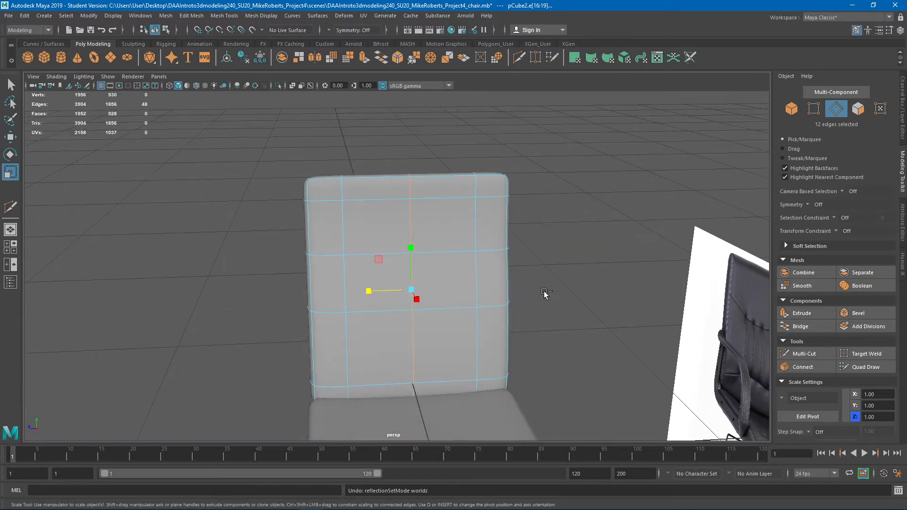
key("ctrl+z")
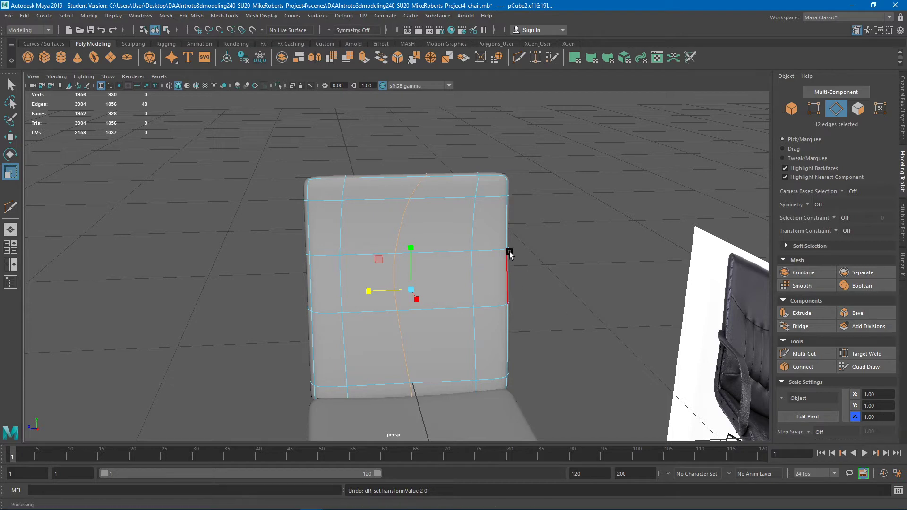
Step: Align the backrest's centre vertical edge loop by entering an absolute Z value of 0, and clear the selection
left_click_drag(519, 228, 519, 233, "alt")
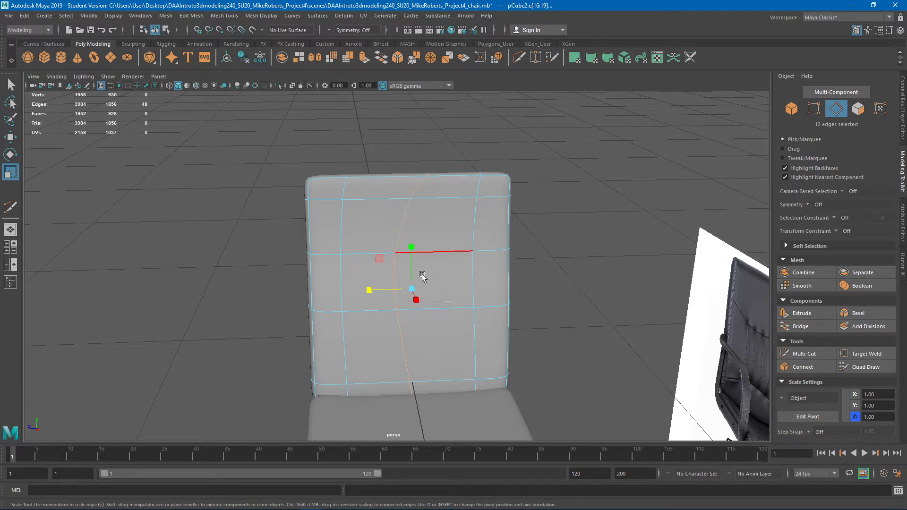
left_click(504, 30)
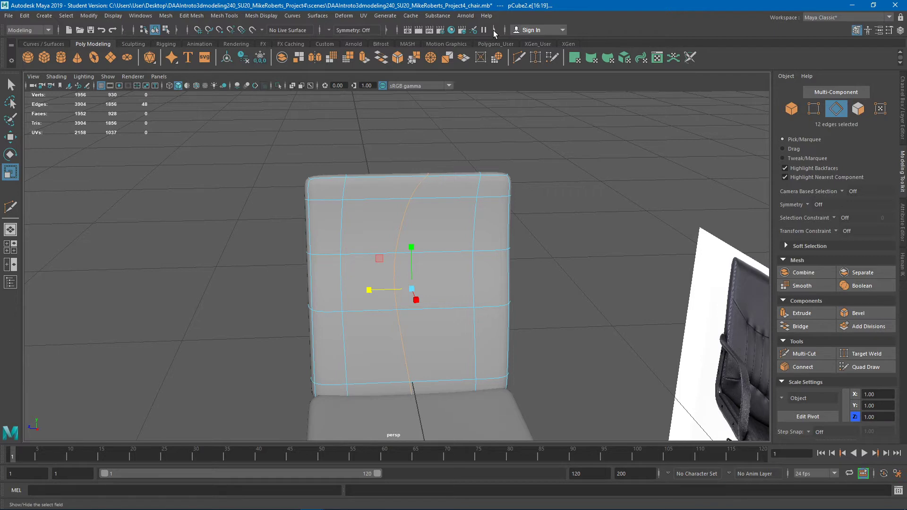
left_click(494, 30)
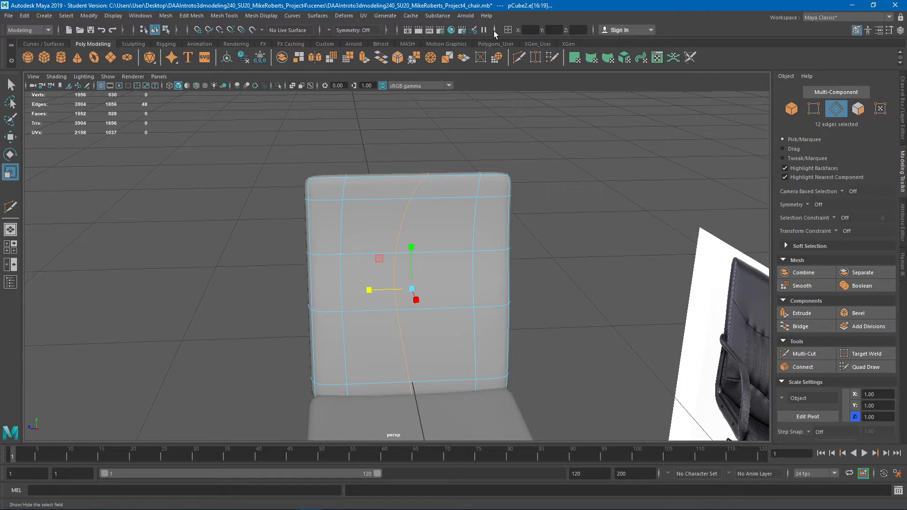
left_click(580, 30)
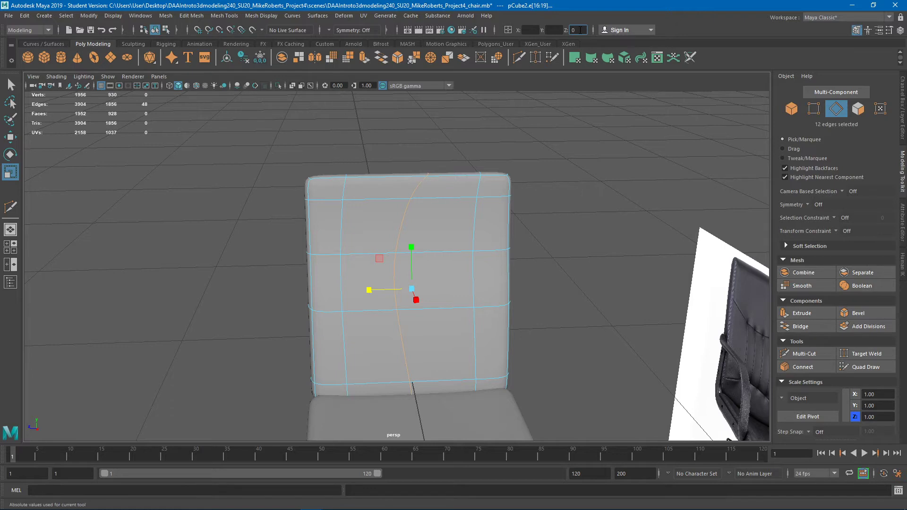
left_click_drag(431, 229, 415, 196, "alt")
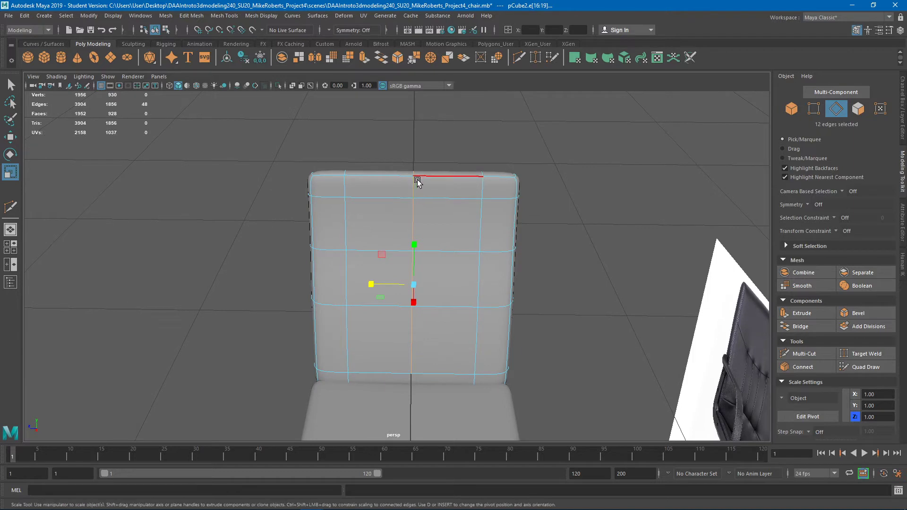
left_click(579, 170)
Step: Set symmetry to World Z and save the scene, accepting the student version notice
left_click(806, 205)
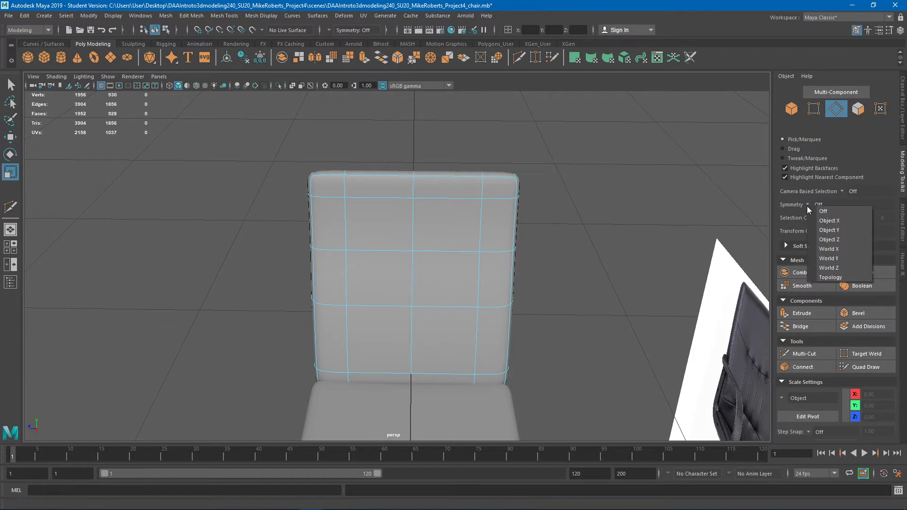
left_click(831, 272)
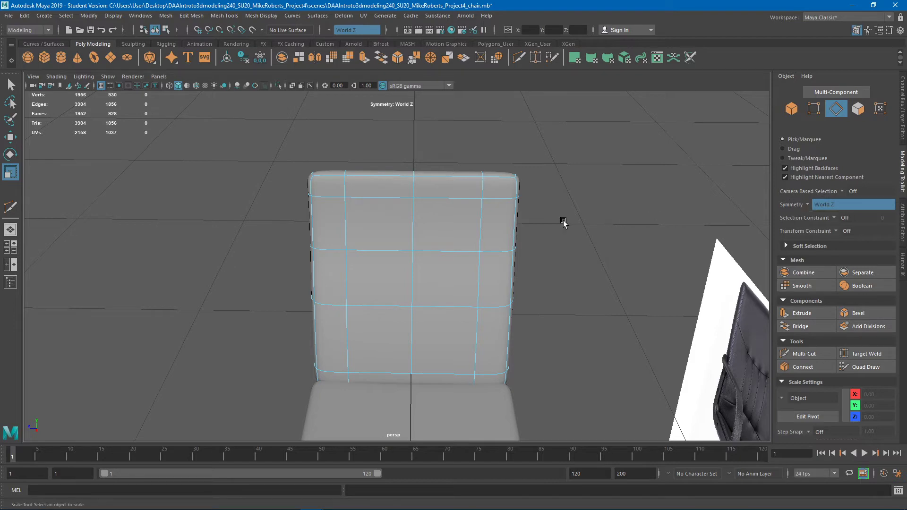
left_click_drag(563, 220, 517, 224, "alt")
left_click(447, 206)
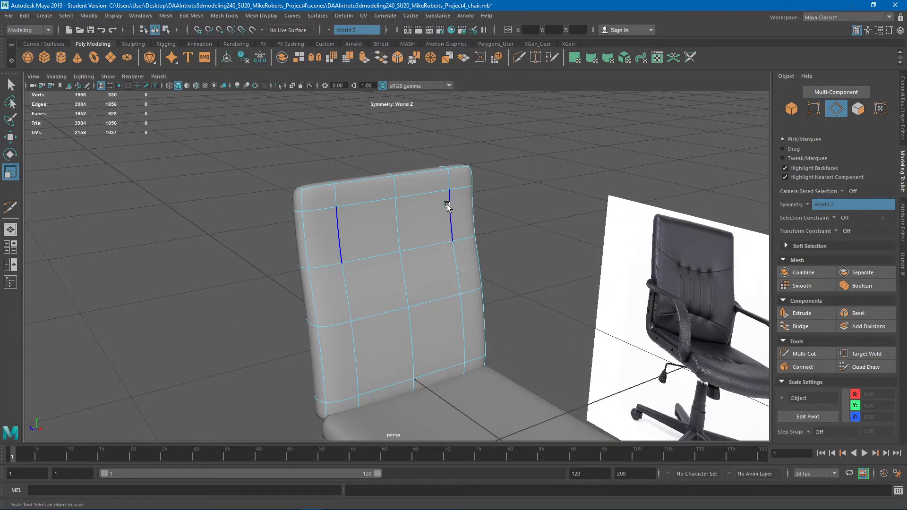
key("ctrl+s")
left_click(430, 265)
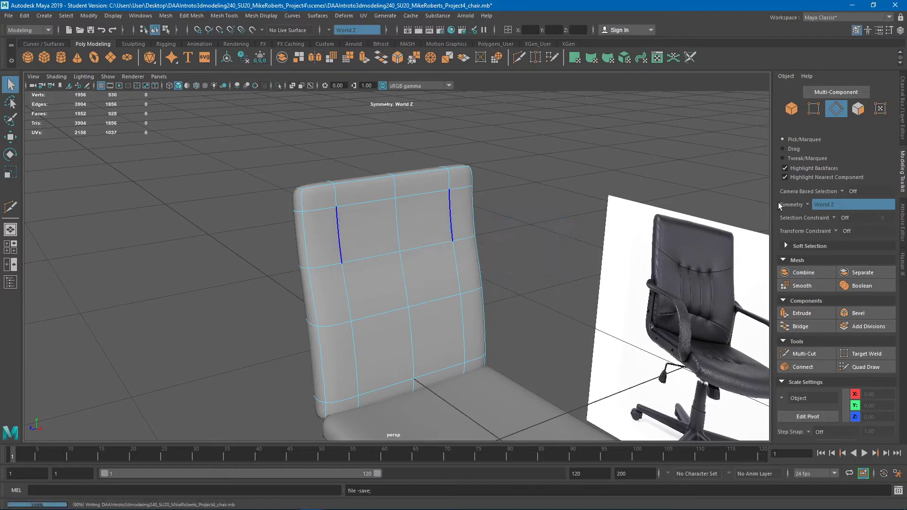
left_click_drag(516, 208, 460, 212, "alt")
left_click(485, 194)
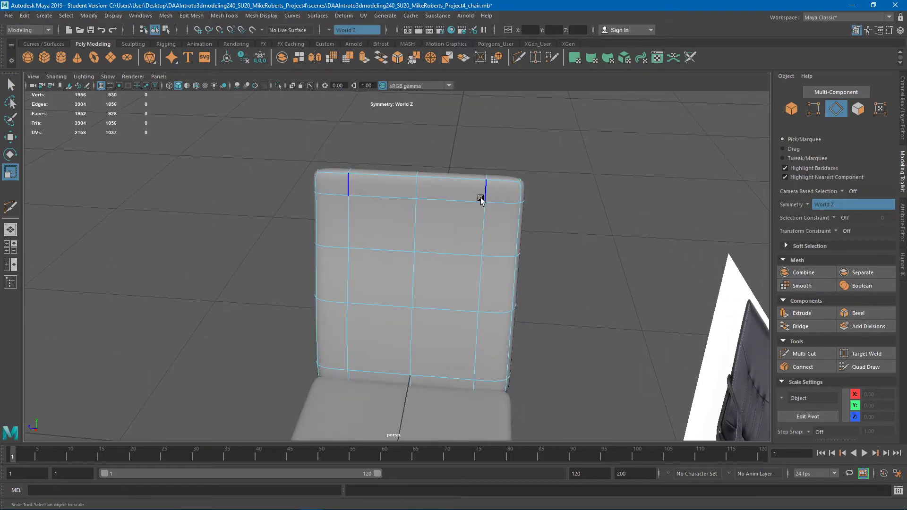
left_click(492, 201)
left_click(376, 227)
left_click(461, 202)
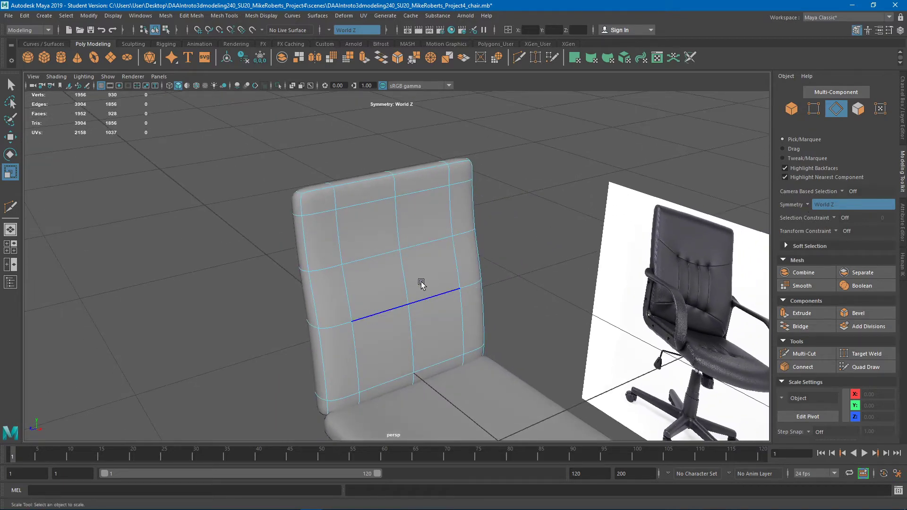
Step: Save the scene and accept the student version notice
left_click_drag(420, 282, 422, 204, "alt")
key("ctrl+s")
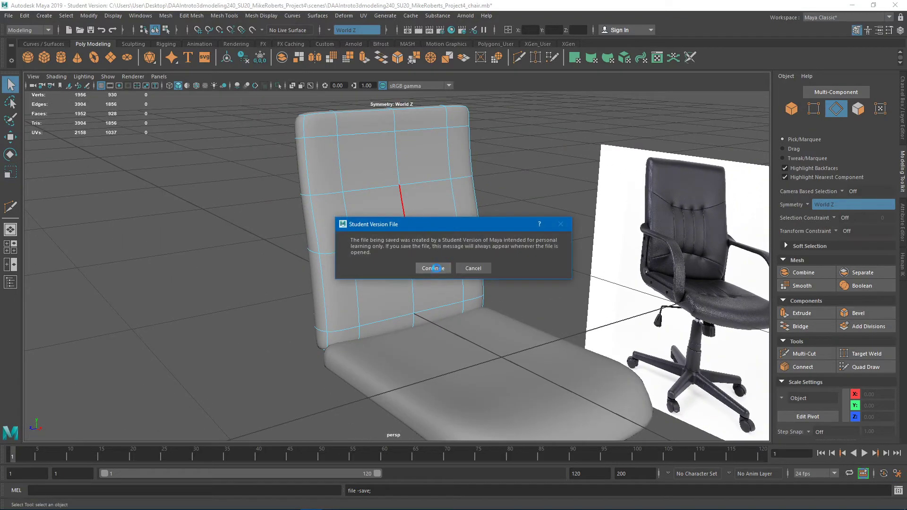
left_click(434, 268)
left_click_drag(428, 216, 453, 229, "alt")
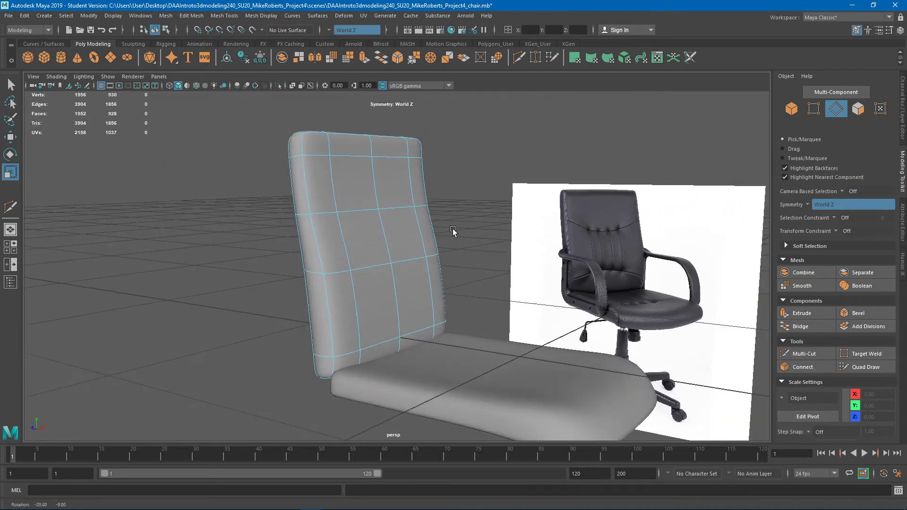
Step: Turn off the World Z symmetry setting
left_click(806, 205)
left_click(814, 208)
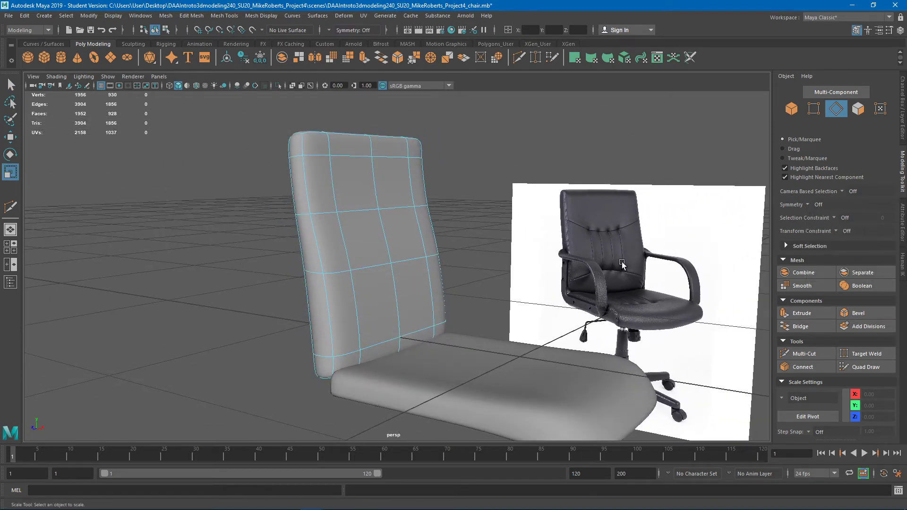
left_click(808, 204)
left_click(828, 209)
Step: Examine the armrests and seat in the reference image and compare them with the modelled backrest and seat
left_click_drag(474, 257, 303, 253, "alt")
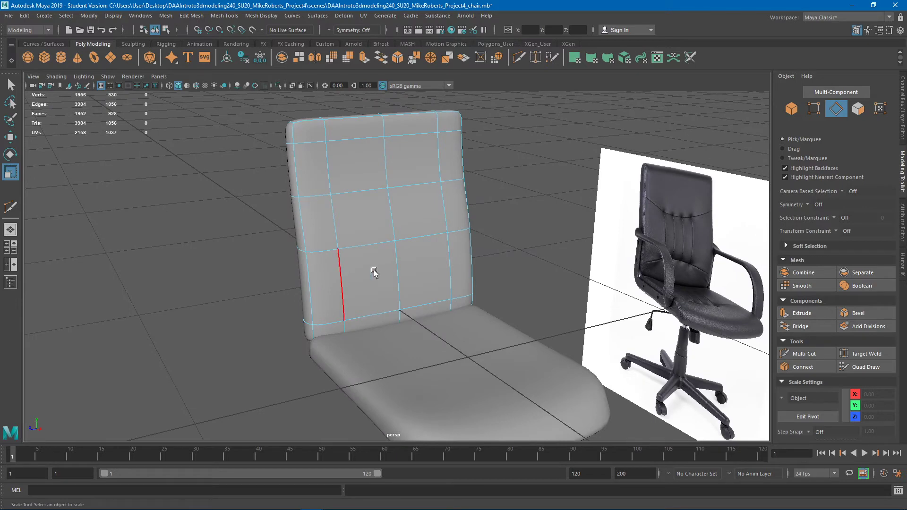
left_click_drag(391, 269, 577, 252, "alt")
middle_click_drag(577, 252, 514, 263, "alt")
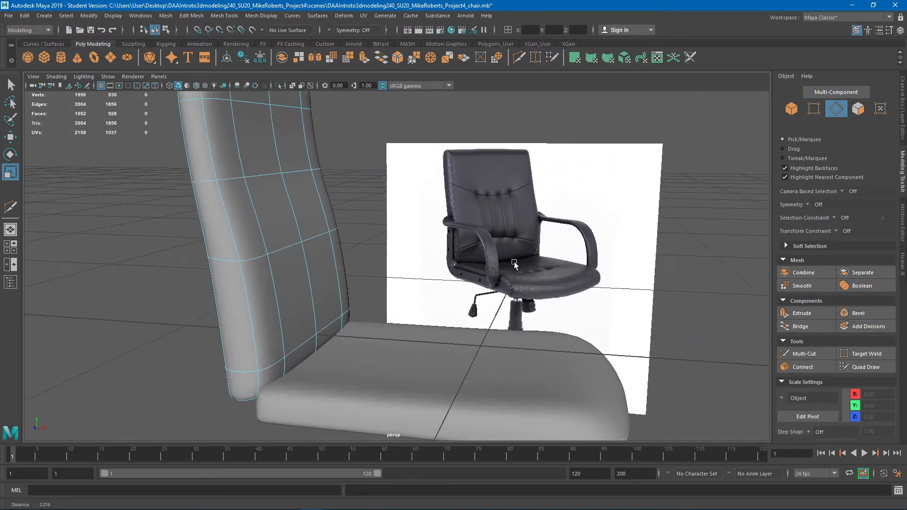
left_click_drag(513, 263, 452, 217, "alt")
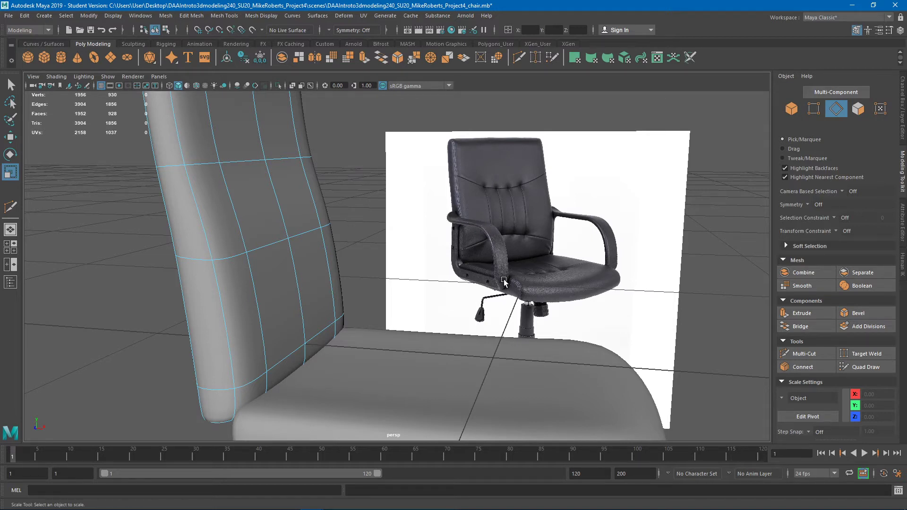
right_click_drag(498, 233, 405, 242, "alt")
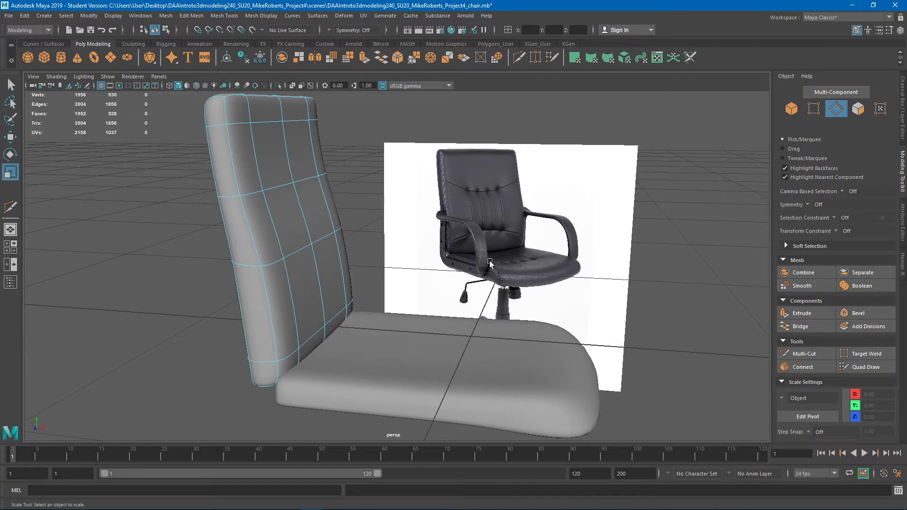
left_click_drag(511, 252, 496, 253, "alt")
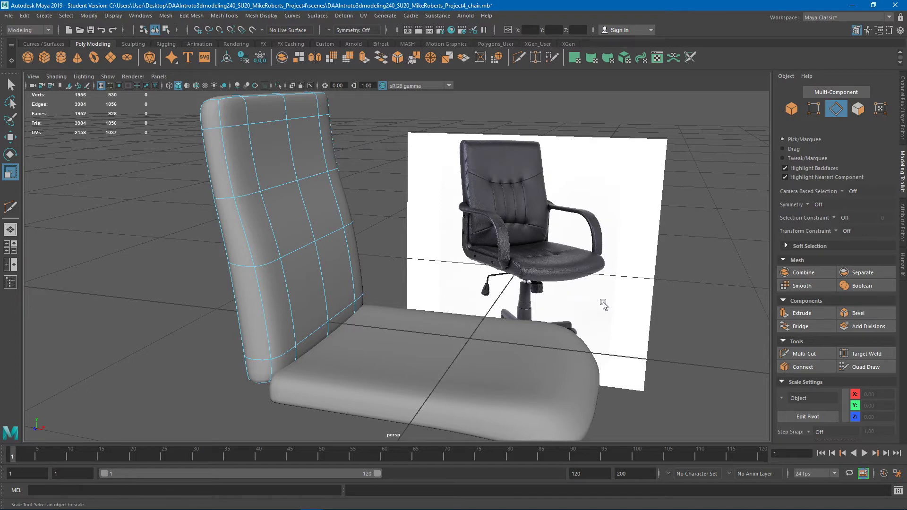
scroll(603, 304, "up", 5)
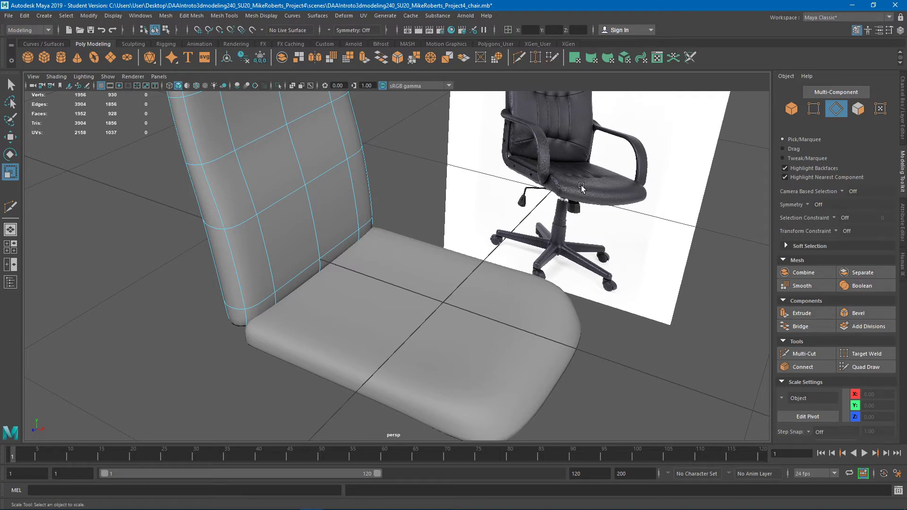
left_click_drag(476, 226, 477, 185, "alt")
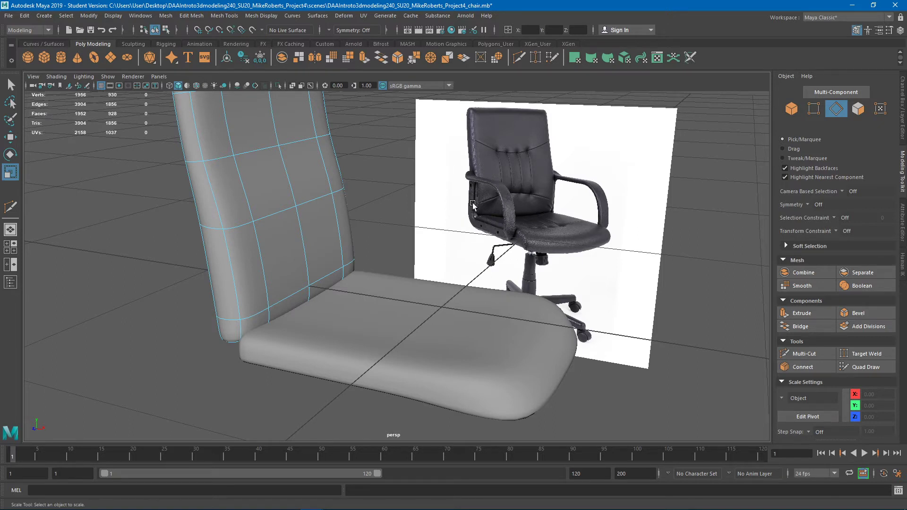
Step: Create a polygon cube for the armrest, scale it down to about 0.08, and flatten it in Y to about 0.04
left_click(44, 16)
mouse_move(94, 49)
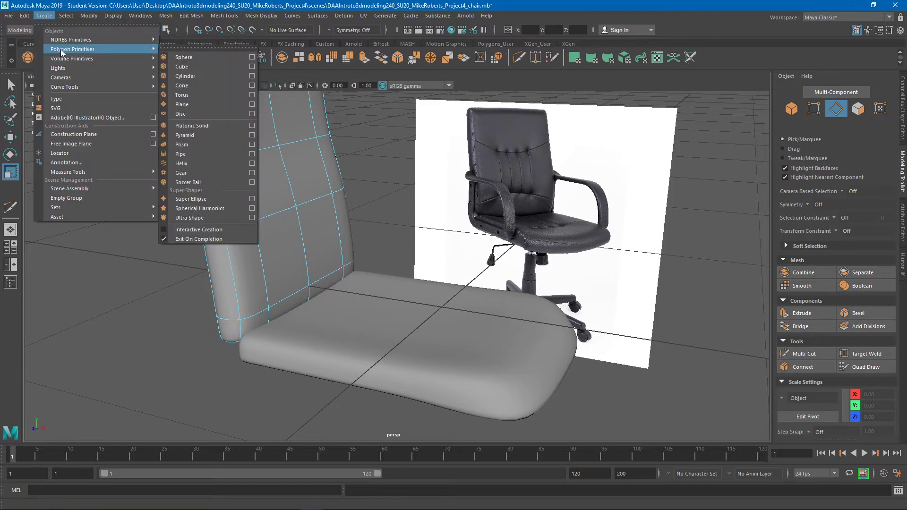
left_click(195, 66)
left_click_drag(425, 207, 348, 200, "alt")
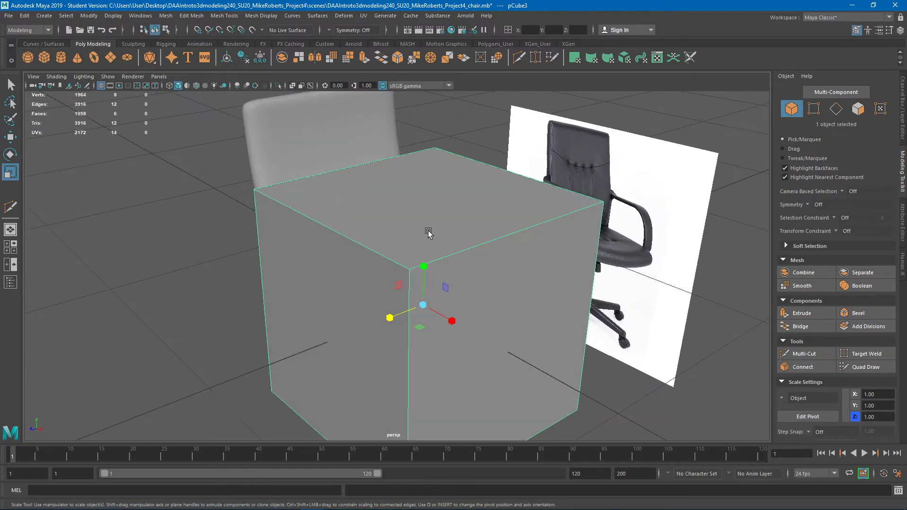
left_click(422, 306)
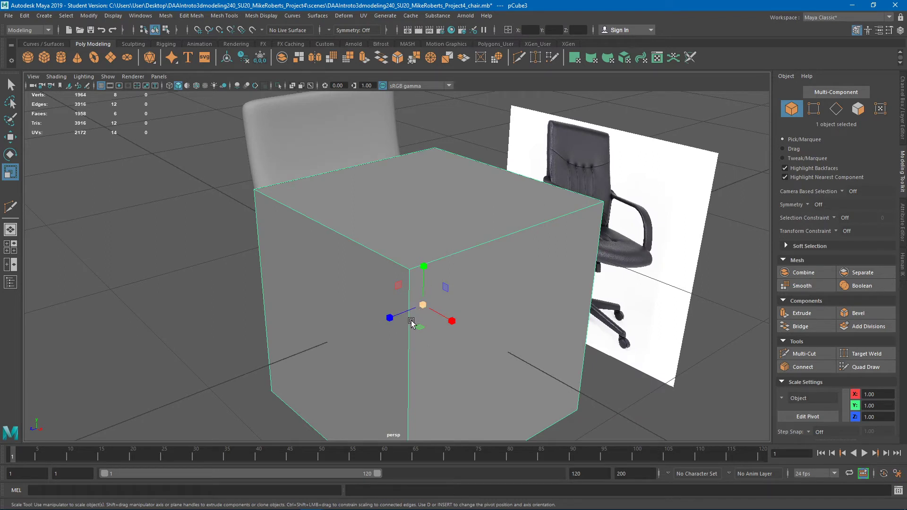
left_click_drag(424, 306, 242, 307)
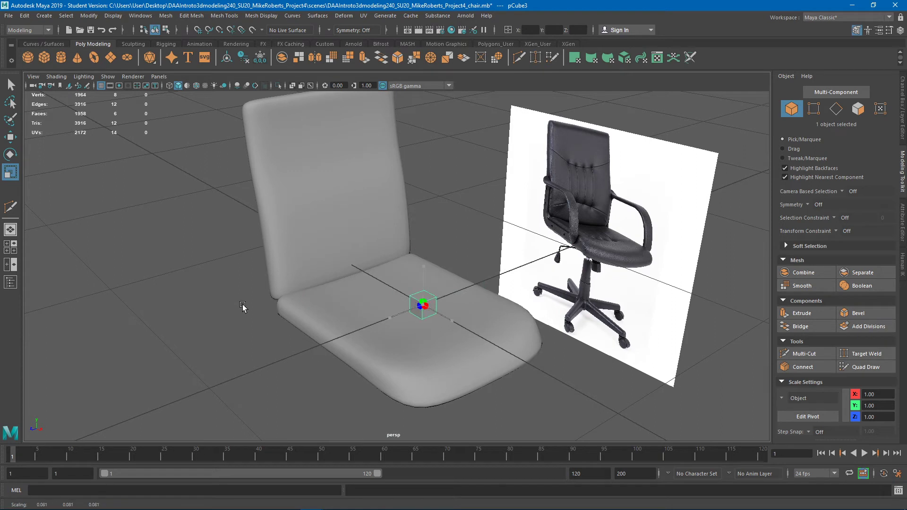
left_click_drag(425, 265, 424, 287)
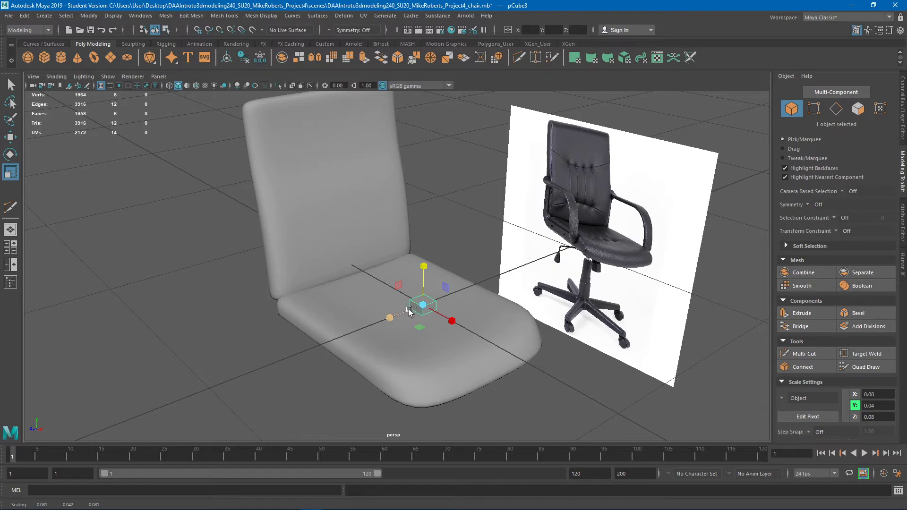
left_click_drag(404, 312, 373, 229)
Step: Move the small block to the backrest's outer side edge, at about X -62.67, Y 29.33, Z 45.02
key("w")
left_click_drag(448, 213, 228, 228)
middle_click_drag(228, 228, 347, 260, "alt")
left_click_drag(326, 255, 389, 271)
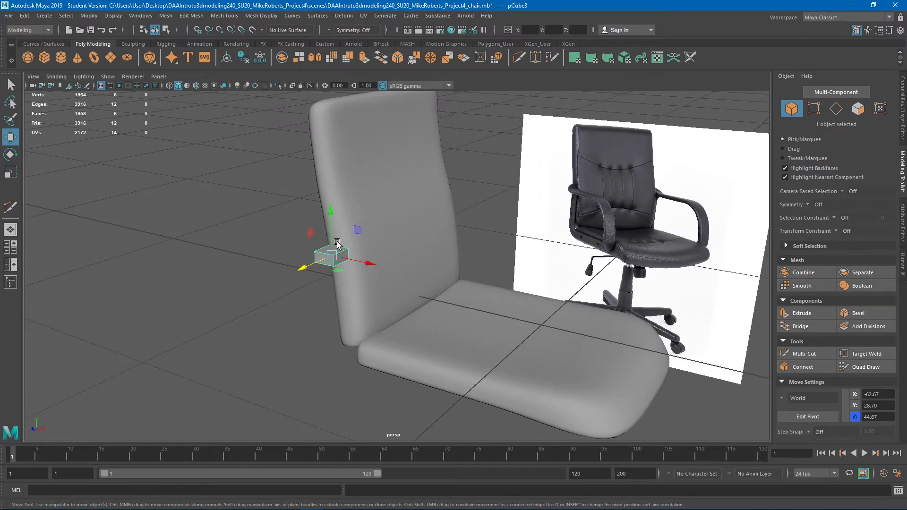
left_click_drag(371, 254, 309, 259, "alt")
left_click_drag(313, 253, 316, 253)
left_click_drag(316, 253, 436, 236, "alt")
left_click_drag(363, 232, 470, 169)
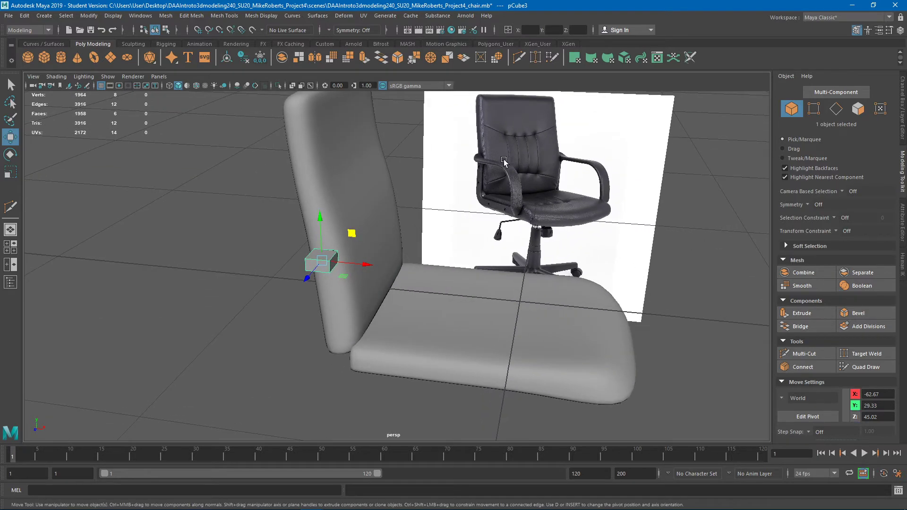
left_click_drag(442, 234, 471, 233, "alt")
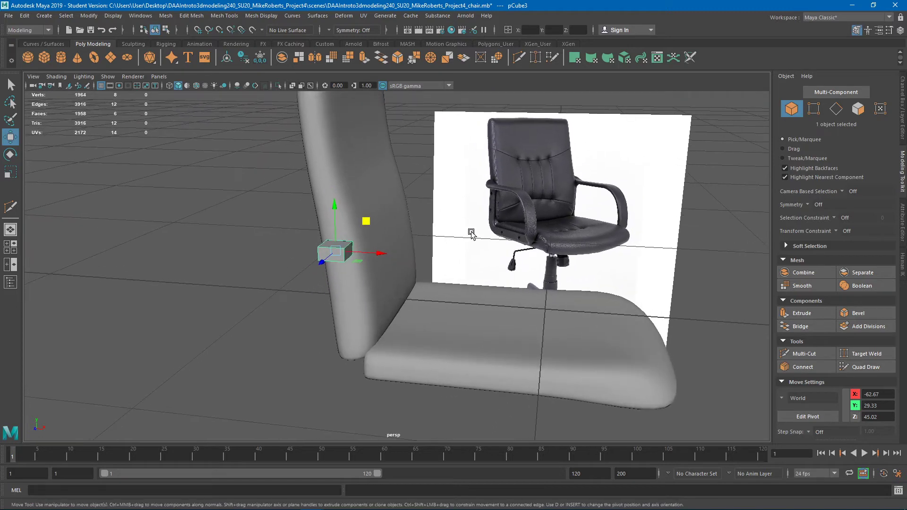
Step: Display the armrest block with smooth mesh preview and scale it to about 0.11, 0.06 and 0.12 in X, Y and Z
key("3")
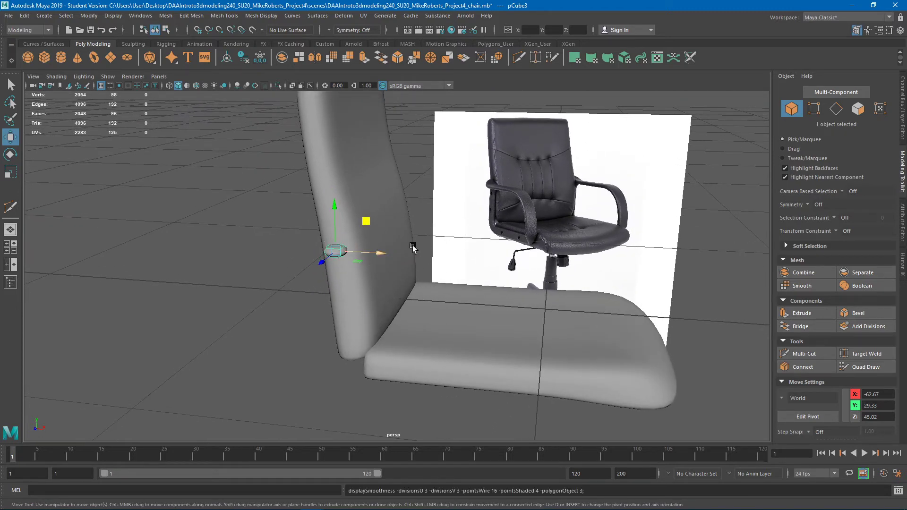
left_click_drag(417, 241, 396, 214, "alt")
key("r")
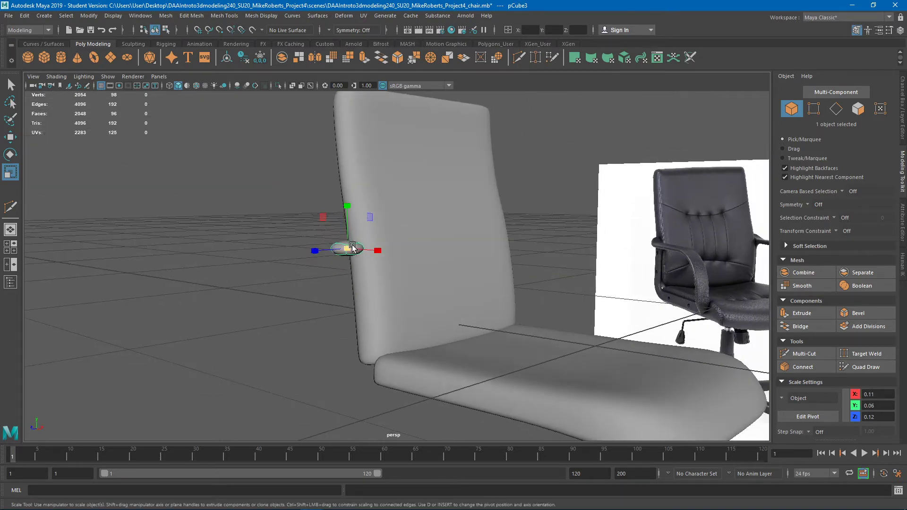
left_click_drag(362, 248, 434, 279, "alt")
mouse_move(452, 267)
middle_mouse_down("alt")
mouse_move(390, 229)
mouse_move(378, 249)
mouse_move(454, 264)
middle_mouse_up("alt")
left_click_drag(454, 262, 438, 276, "alt")
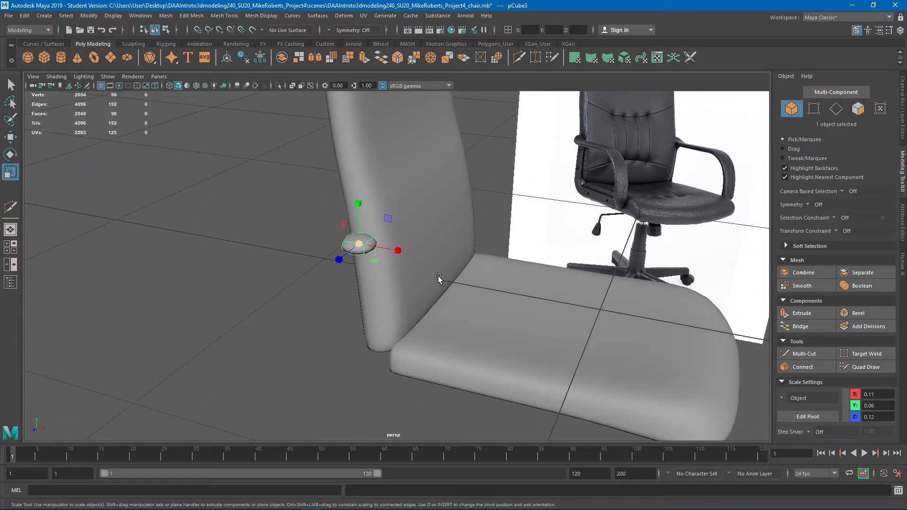
left_click_drag(438, 276, 413, 265, "alt")
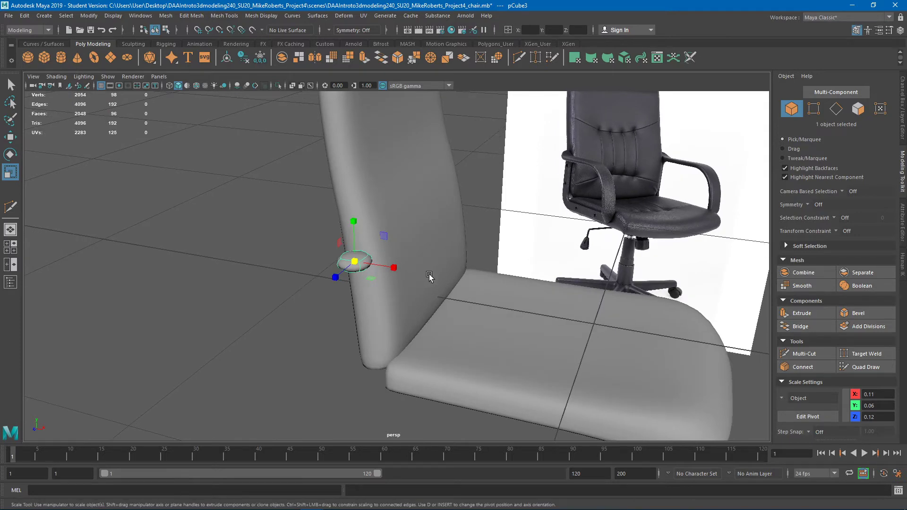
Step: Extrude the armrest block's front face and pull it forward past the backrest to about X -32.78, Y 29.43
key("f")
left_click_drag(525, 285, 595, 285, "alt")
right_click_drag(586, 285, 420, 282, "alt")
left_click_drag(420, 281, 420, 246, "alt")
middle_click_drag(607, 214, 484, 235, "alt")
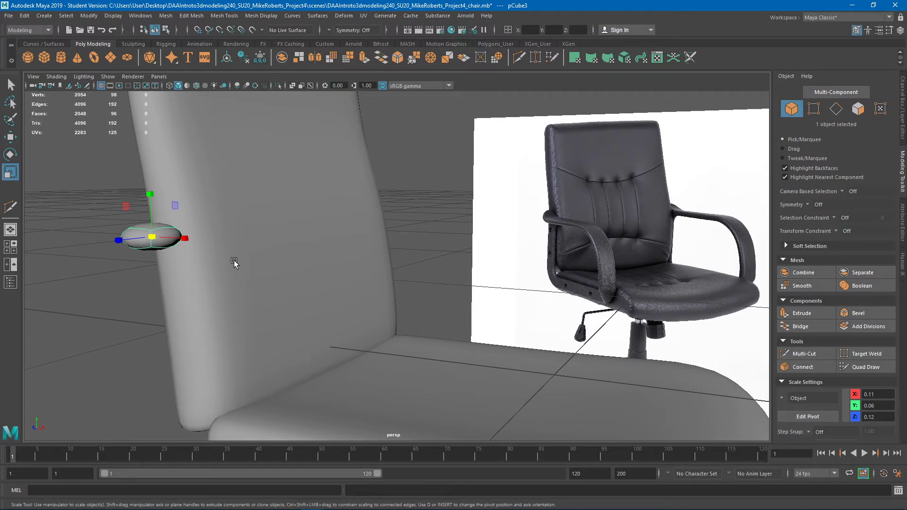
middle_click_drag(234, 261, 276, 252, "alt")
left_click_drag(276, 252, 285, 251, "alt")
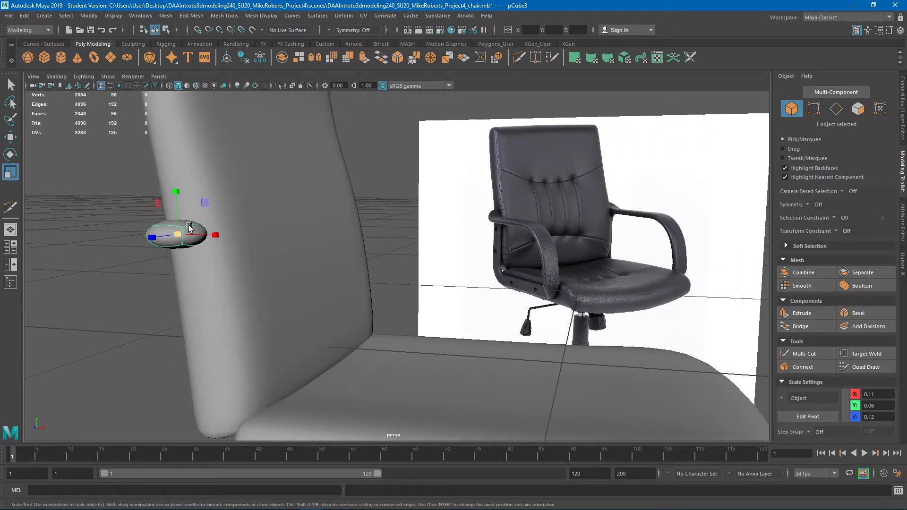
right_click(190, 228)
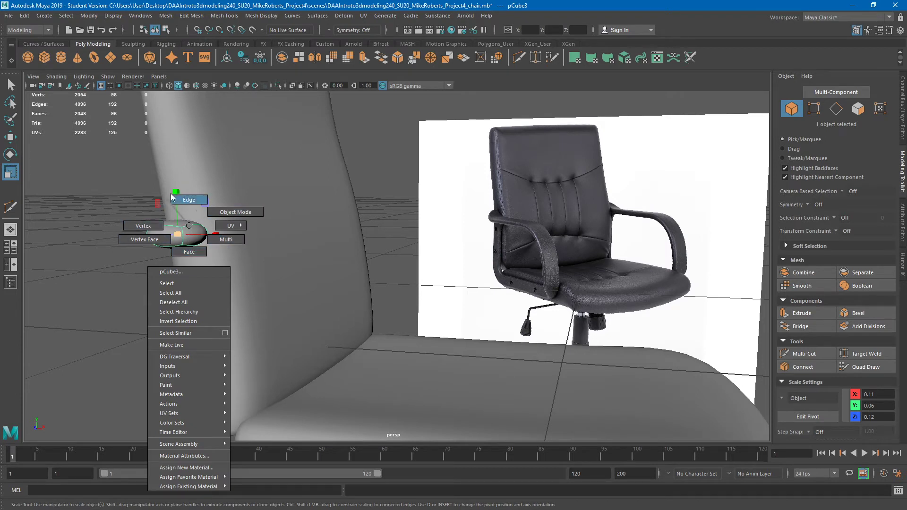
left_click(189, 252)
left_click(200, 233)
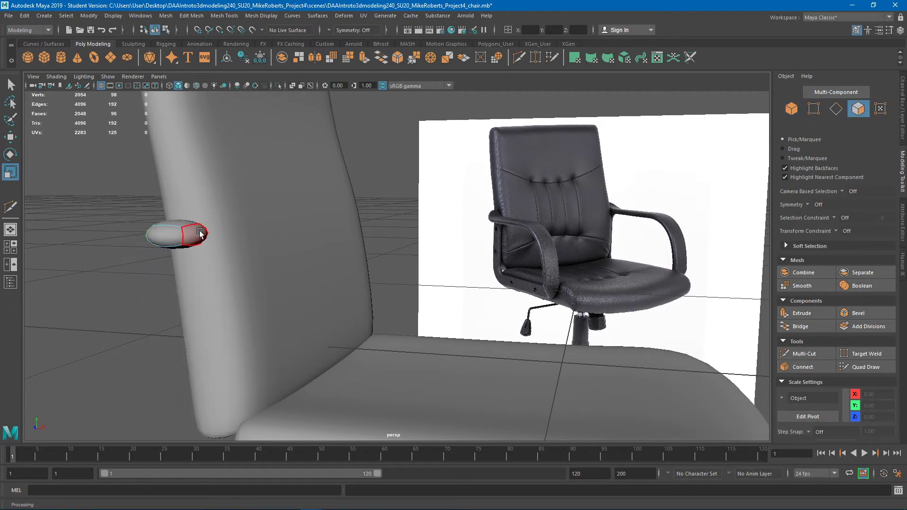
left_click_drag(226, 259, 344, 263, "alt")
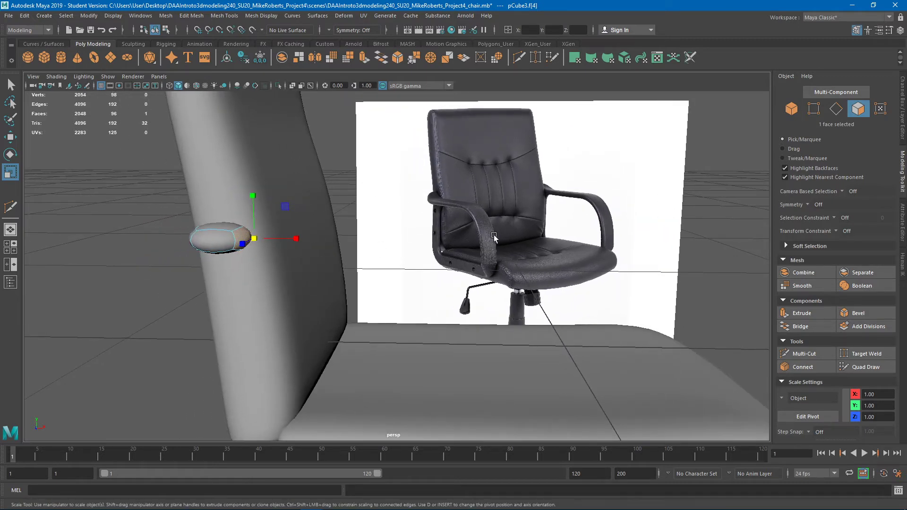
left_click(806, 315)
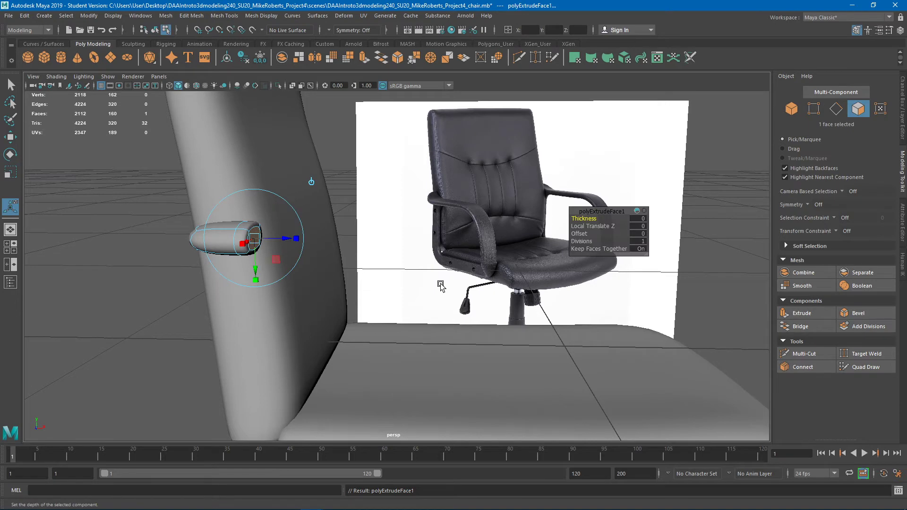
key("w")
left_click_drag(292, 260, 340, 259, "alt")
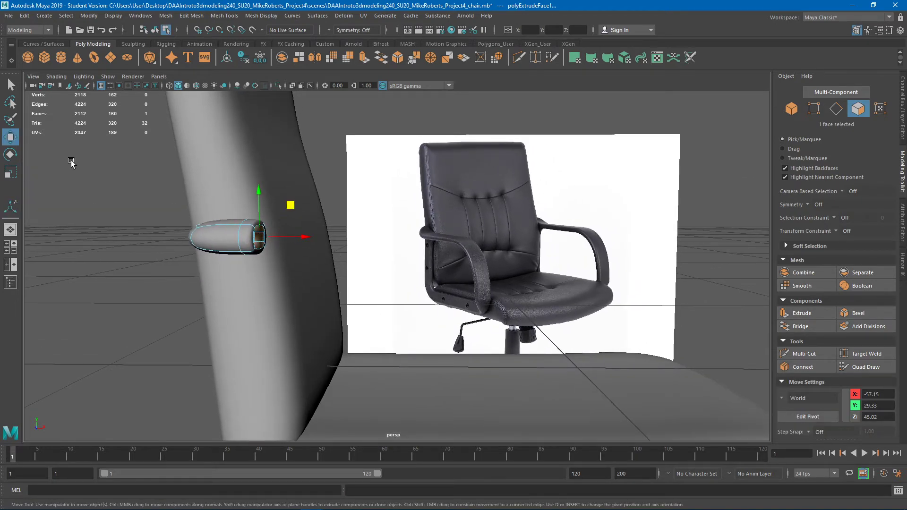
left_click_drag(290, 207, 444, 207)
middle_click_drag(445, 207, 422, 207, "alt")
left_click_drag(404, 191, 508, 209)
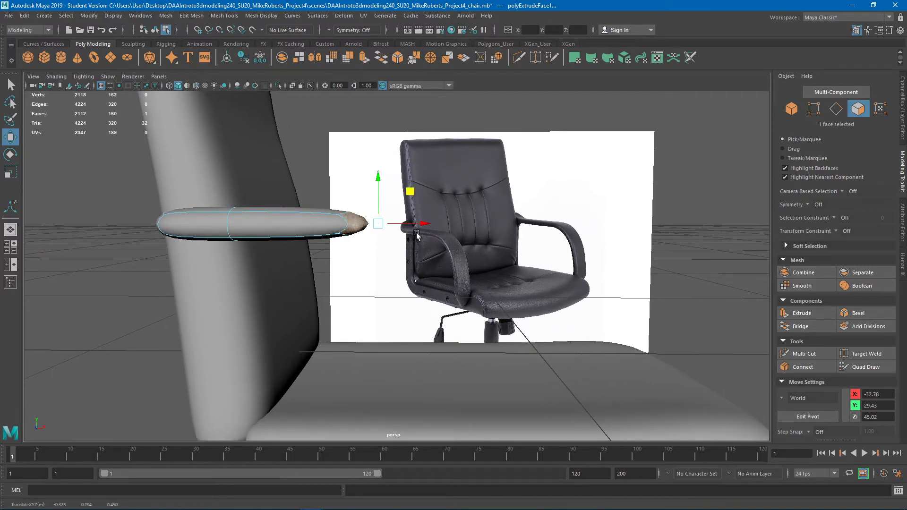
Step: Extrude the armrest's front end face again and extend it forward over the seat to about X -2.84, Y 29.27
left_click(801, 313)
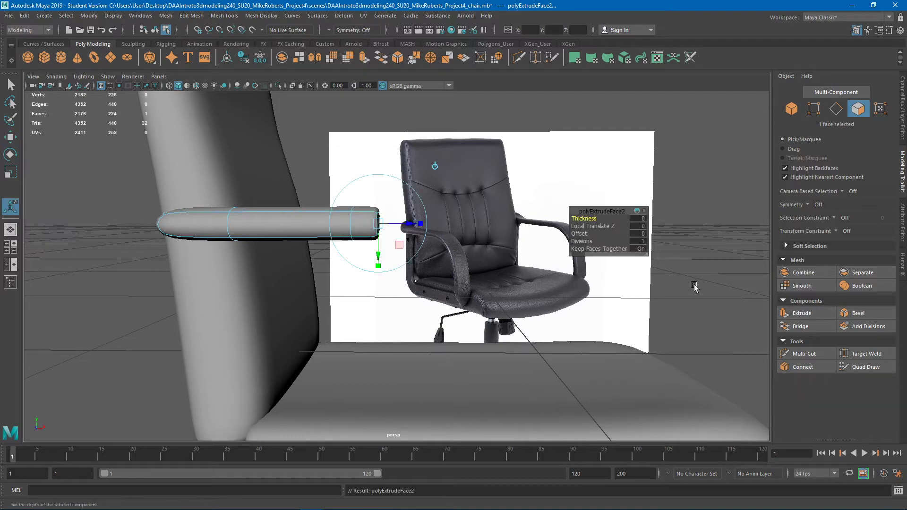
key("w")
left_click_drag(418, 190, 526, 193)
middle_click_drag(538, 202, 487, 203, "alt")
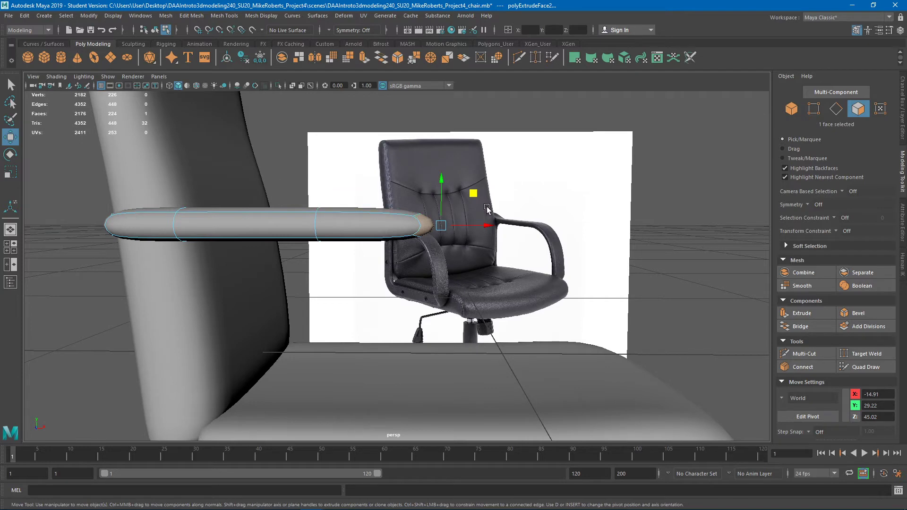
left_click_drag(504, 218, 551, 195, "alt")
scroll(574, 210, "down", 1)
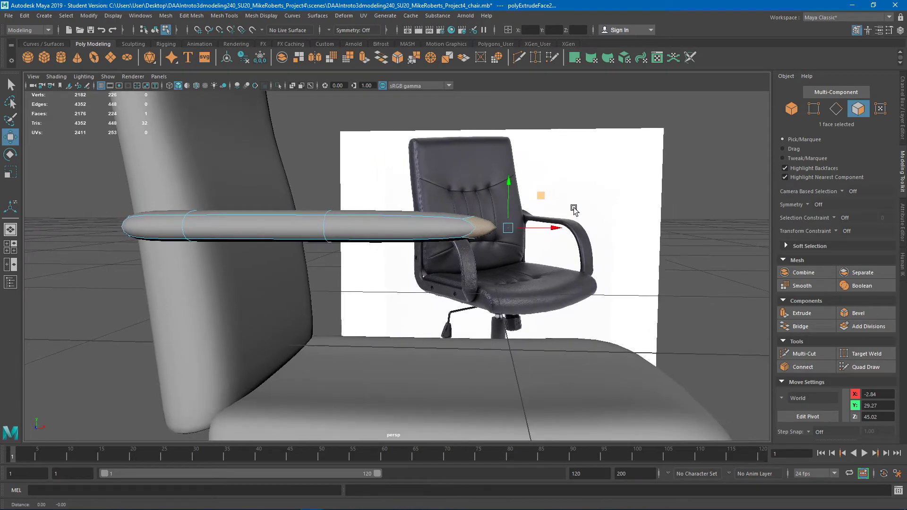
mouse_move(573, 211)
middle_mouse_down("alt")
mouse_move(557, 204)
mouse_move(560, 194)
mouse_move(582, 202)
middle_mouse_up("alt")
Step: Extrude the armrest's front end face, move it forward and down to about X 7.23, Y 23.13, and tilt it downward
left_click(800, 314)
key("w")
left_click_drag(581, 202, 518, 256, "alt")
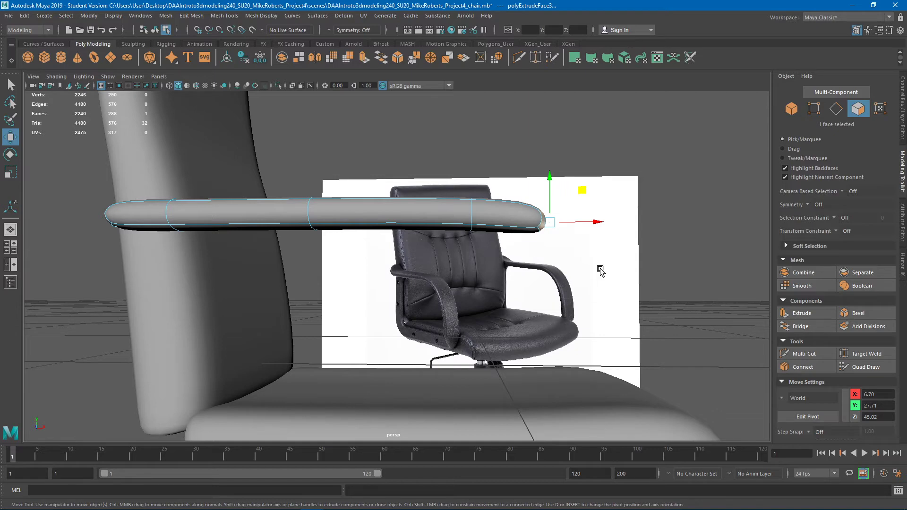
left_click_drag(600, 269, 564, 246, "alt")
left_click_drag(553, 189, 556, 217)
key("e")
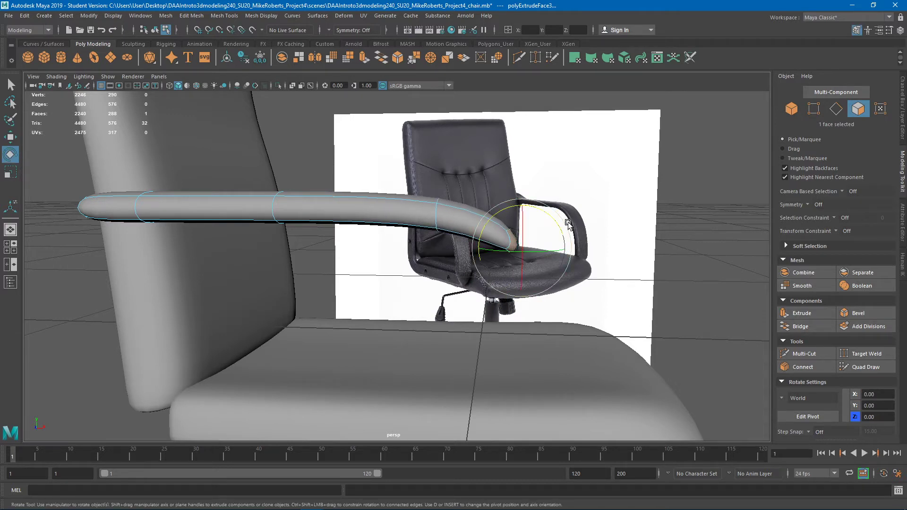
left_click_drag(539, 210, 530, 230)
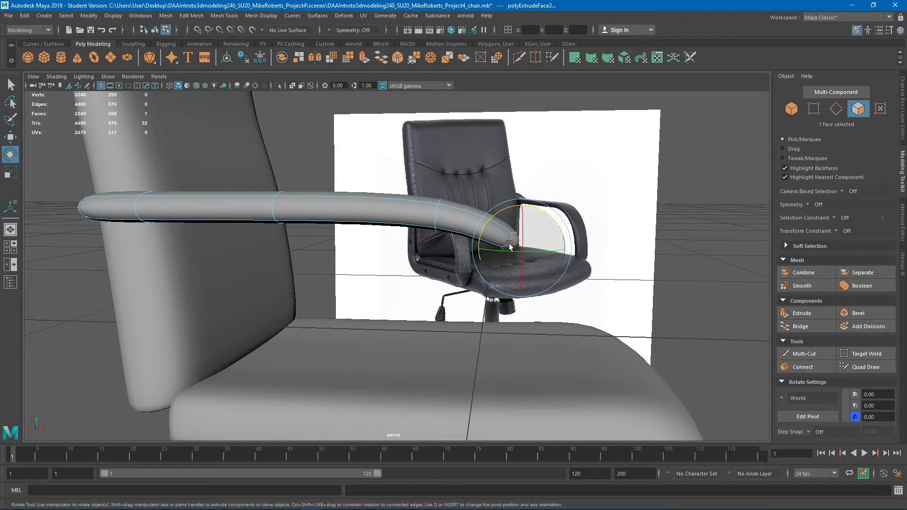
Step: Extrude the armrest's tilted end face again and pull it down over the seat to about X 15.03, Y 8.93
left_click(797, 313)
key("w")
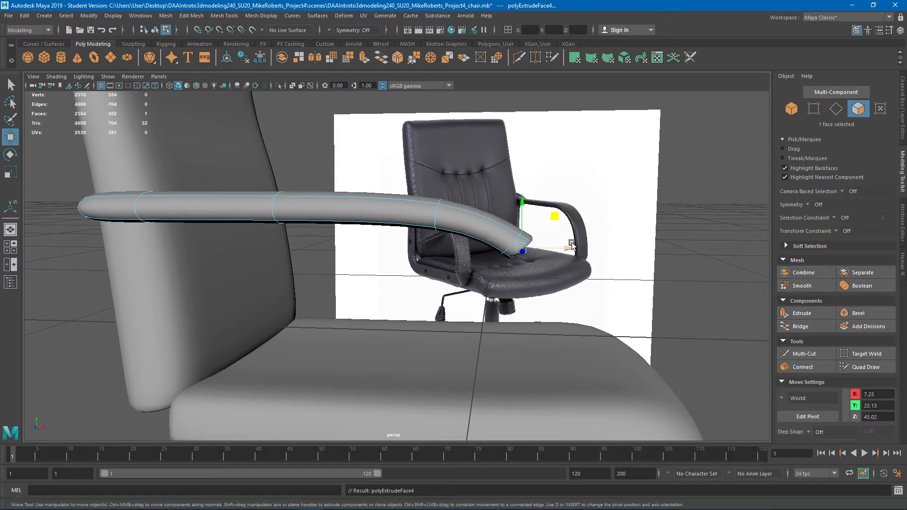
middle_click_drag(552, 216, 617, 303)
left_click_drag(617, 303, 548, 269, "alt")
key("e")
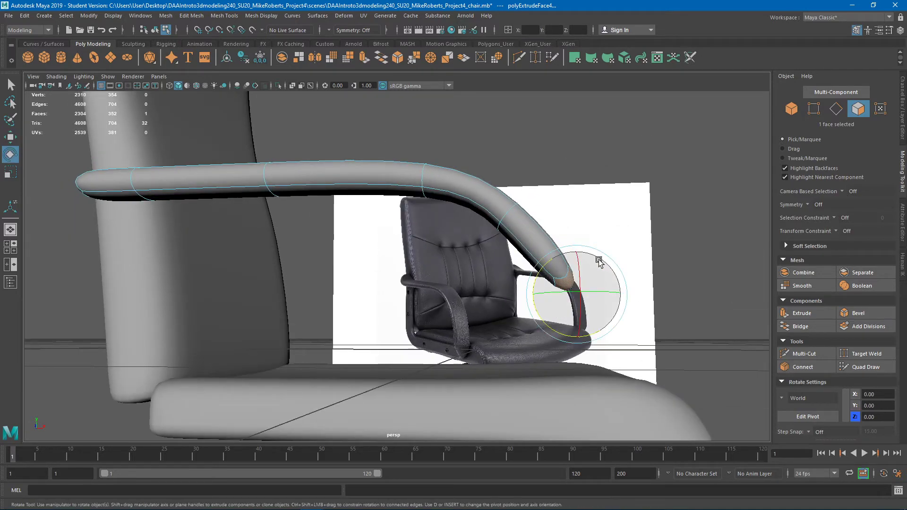
key("w")
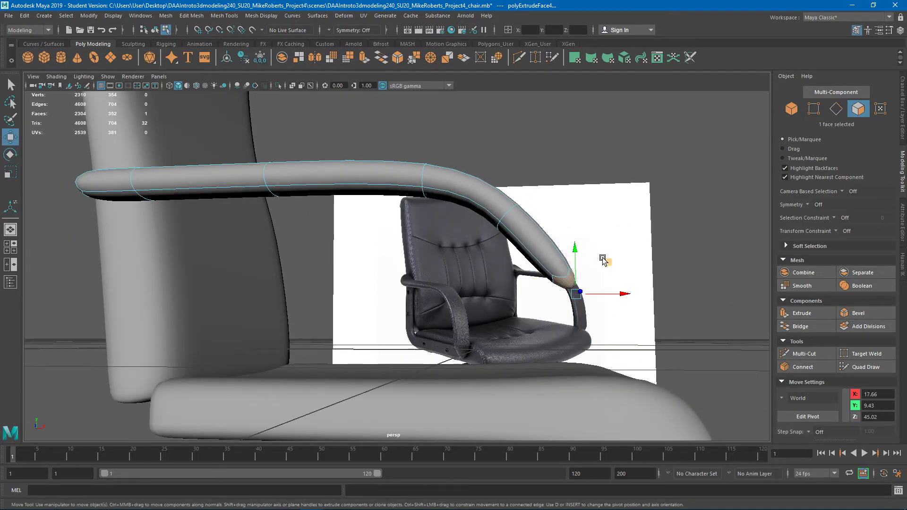
middle_click_drag(603, 261, 591, 265)
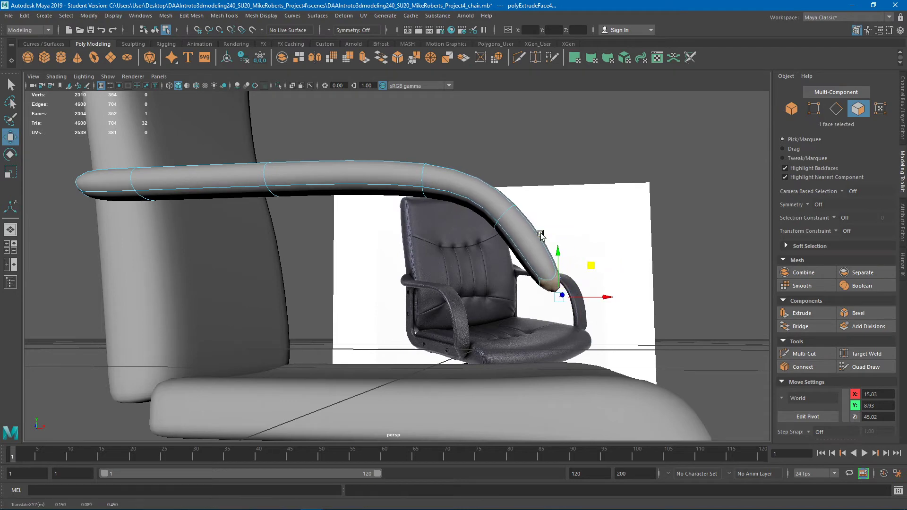
left_click_drag(591, 265, 463, 203, "alt")
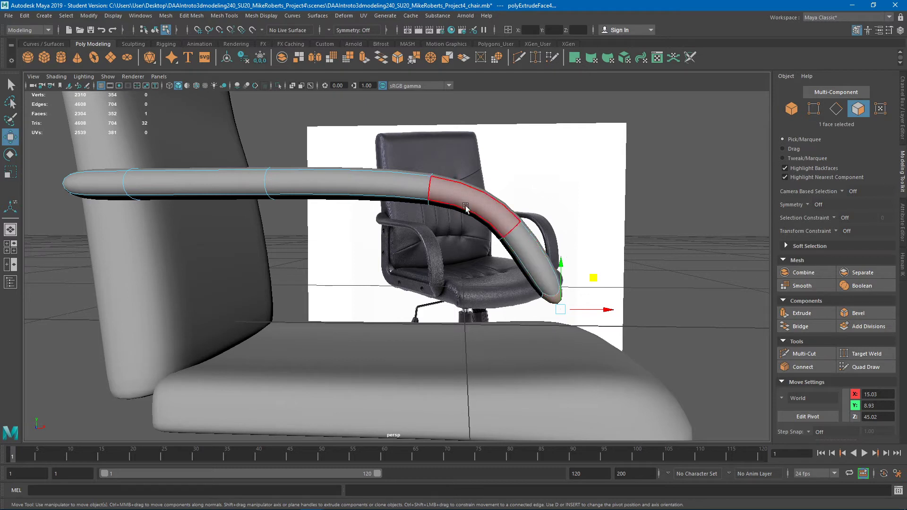
Step: Try rotating the edge loop at the armrest's front bend, and undo the rotation
right_click_drag(508, 220, 507, 195)
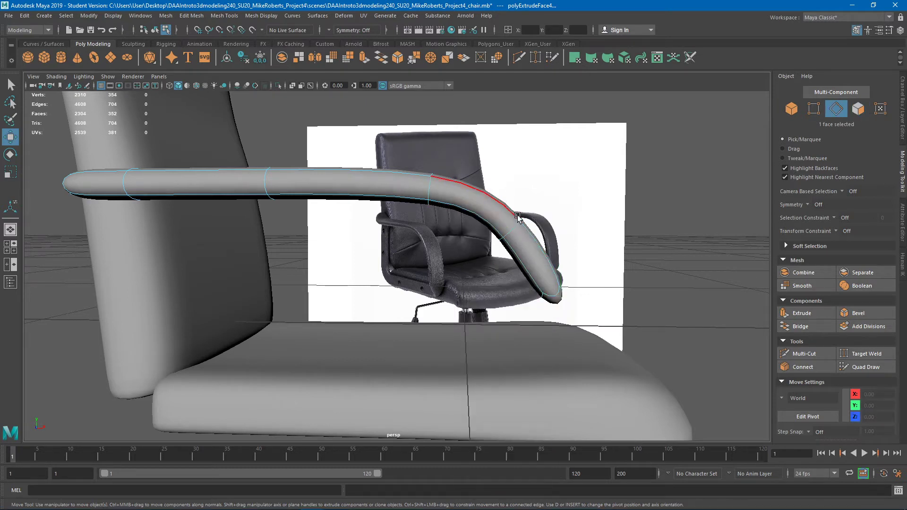
double_click(515, 228)
key("e")
left_click_drag(547, 199, 531, 242)
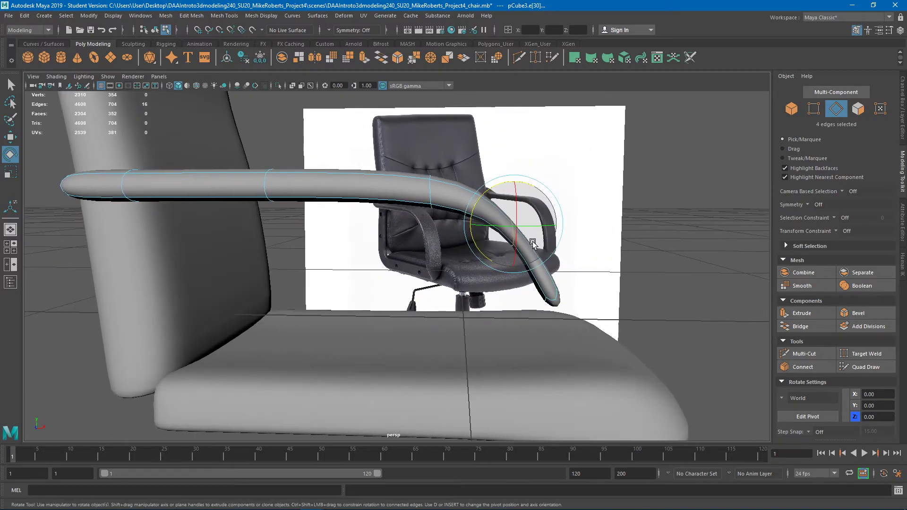
key("ctrl+z")
left_click_drag(601, 232, 532, 226, "alt")
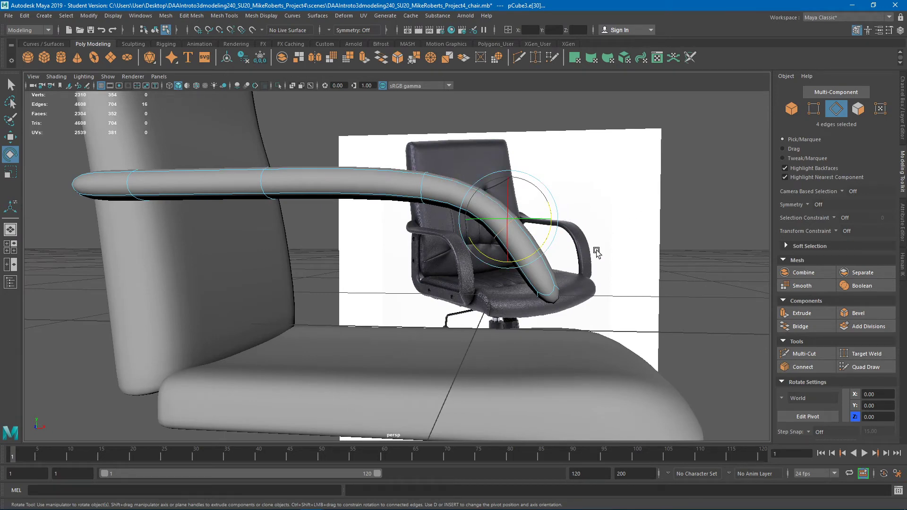
left_click_drag(583, 218, 454, 208, "alt")
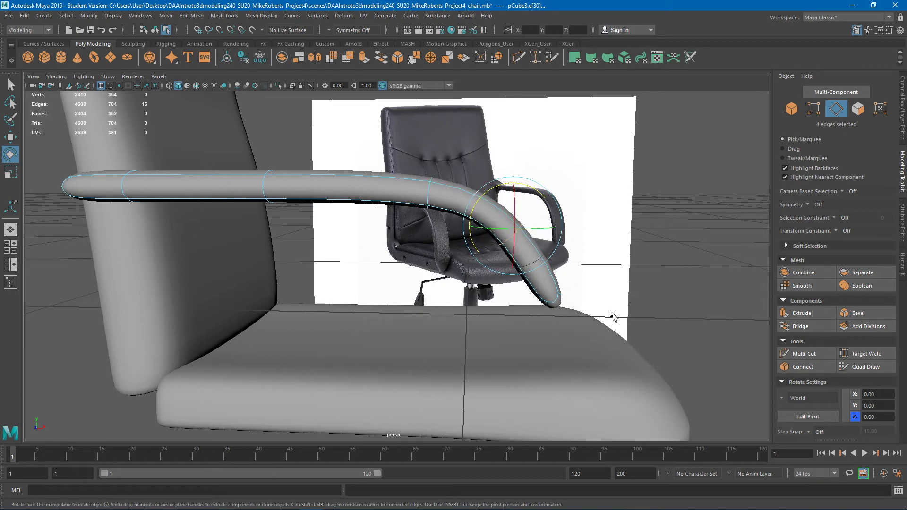
left_click_drag(613, 316, 548, 265, "alt")
Step: Extrude the armrest's lower end face down beside the seat to about X 16.39, Y -7.16, and rotate it to follow the curve
right_click_drag(548, 264, 551, 294)
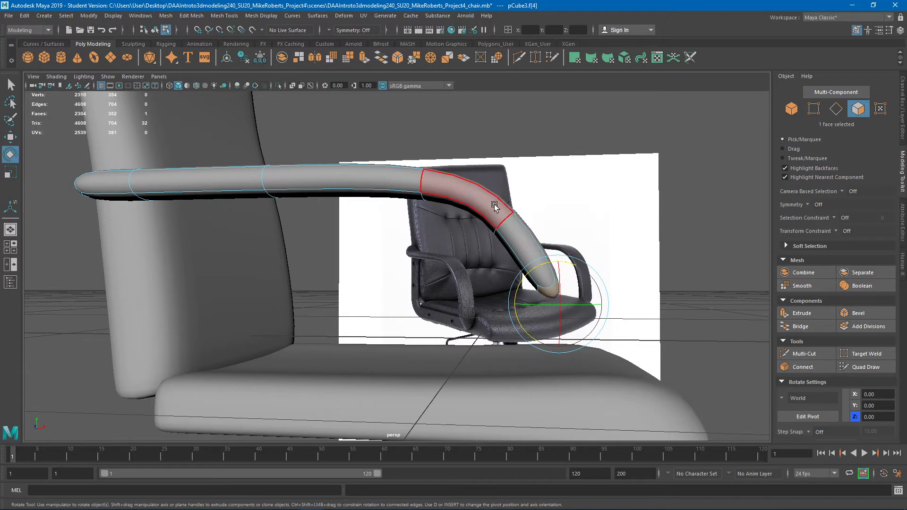
right_click_drag(494, 207, 501, 209)
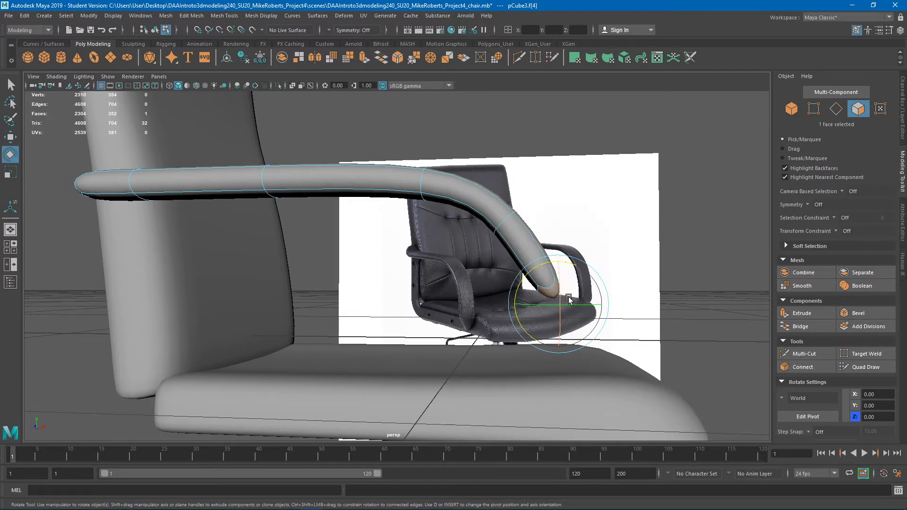
left_click(808, 315)
middle_click_drag(587, 318, 587, 296, "alt")
key("w")
middle_click_drag(587, 246, 590, 328)
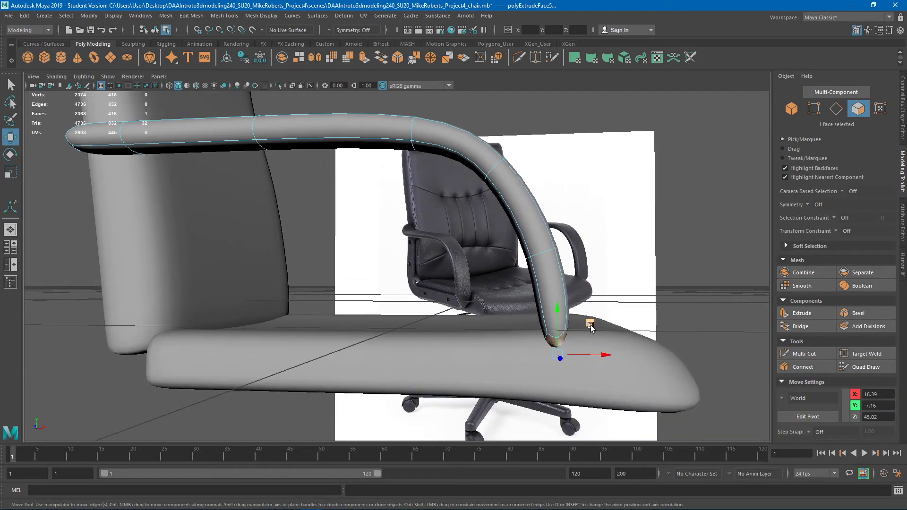
key("e")
left_click_drag(581, 319, 587, 323)
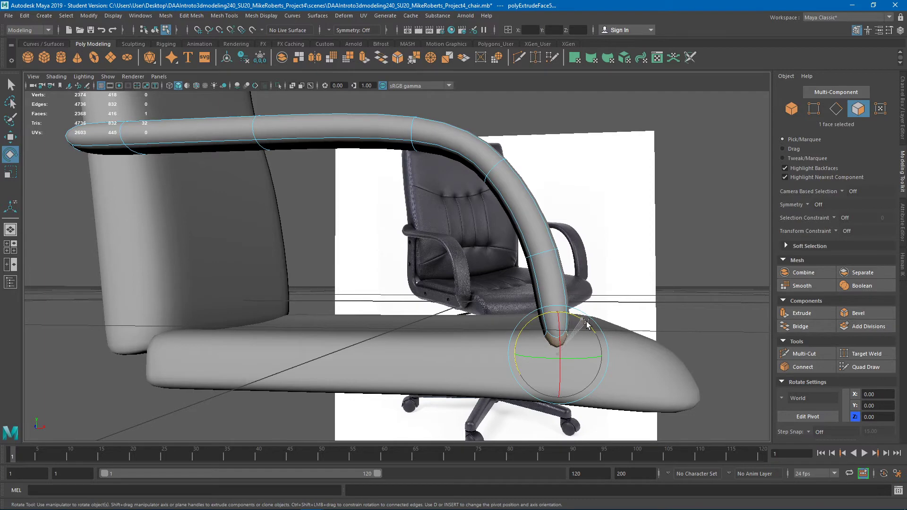
Step: Extrude the armrest's bottom end face once more and lower it to about Y -12.17
left_click_drag(574, 272, 564, 282, "alt")
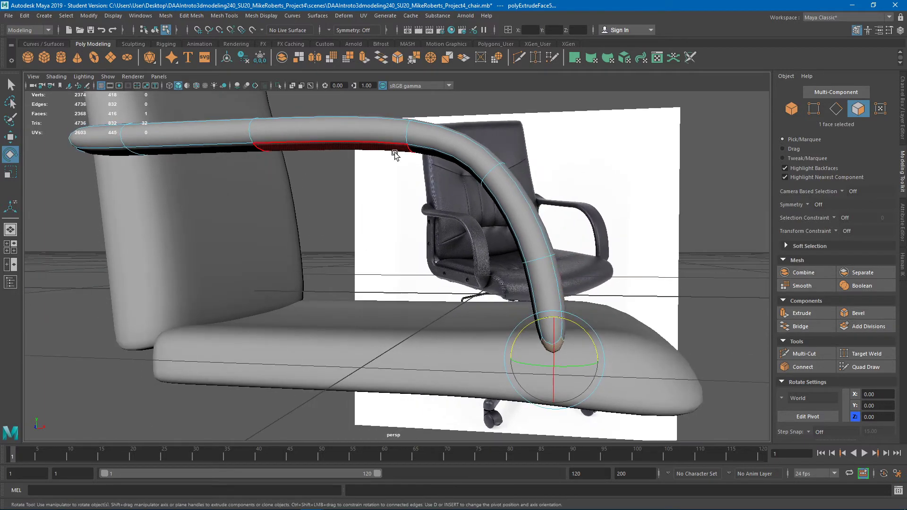
left_click_drag(501, 218, 340, 152, "alt")
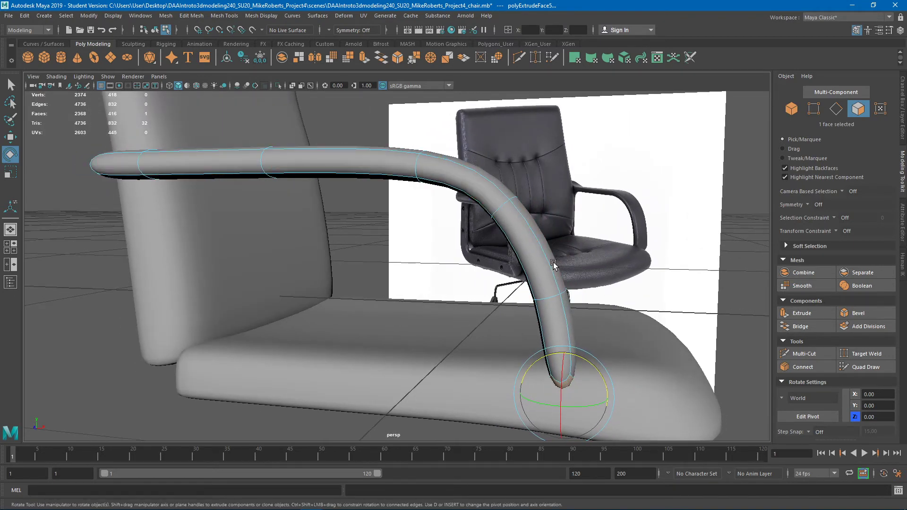
left_click_drag(554, 262, 523, 226, "alt")
left_click(801, 313)
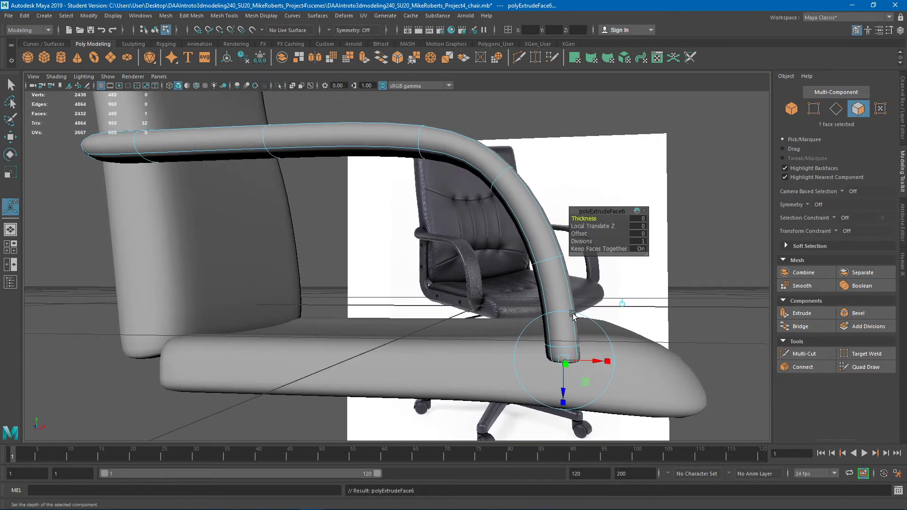
key("w")
left_click_drag(555, 316, 491, 304)
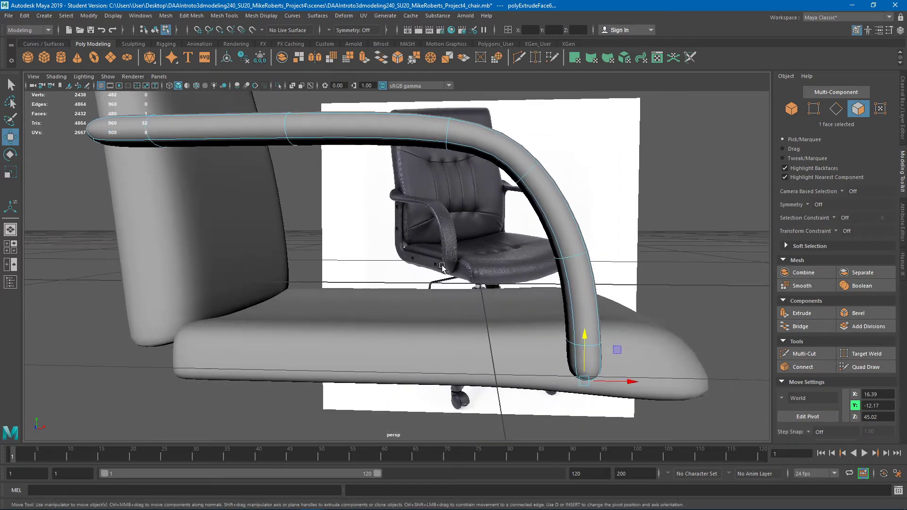
Step: Extrude the rear-facing side face of the armrest's bottom segment and pull it backward to about X 7.18
left_click_drag(565, 349, 590, 351, "alt")
left_click(571, 347)
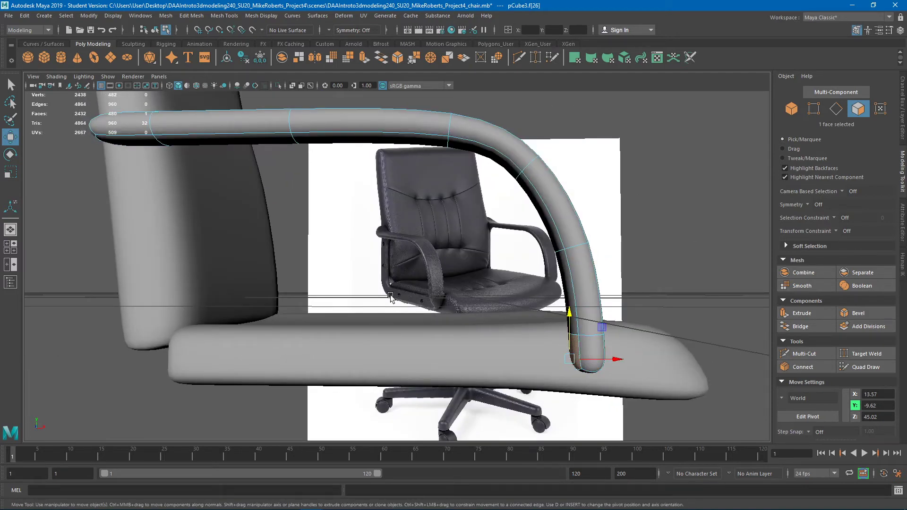
left_click(811, 313)
key("w")
left_click_drag(618, 359, 566, 359)
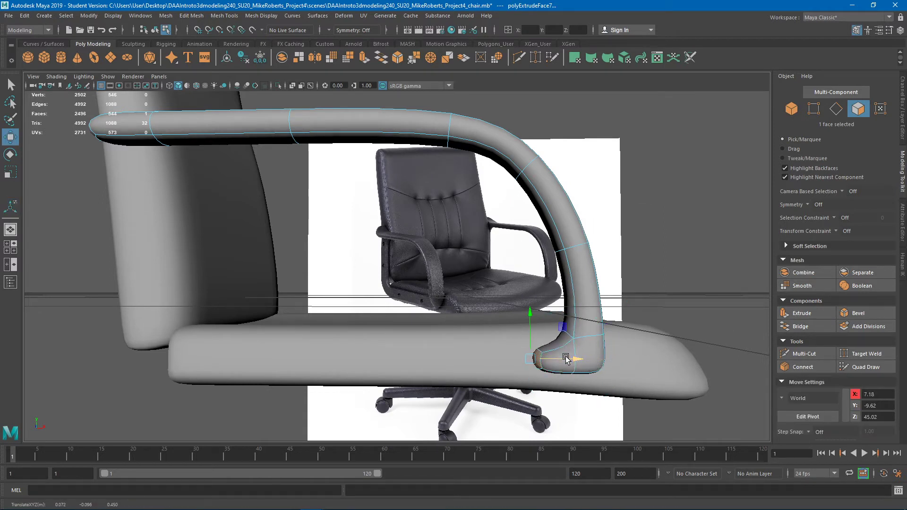
Step: Raise the upper face of the short rearward stub to thicken it, checking the shape with and without smooth mesh preview
left_click(555, 334)
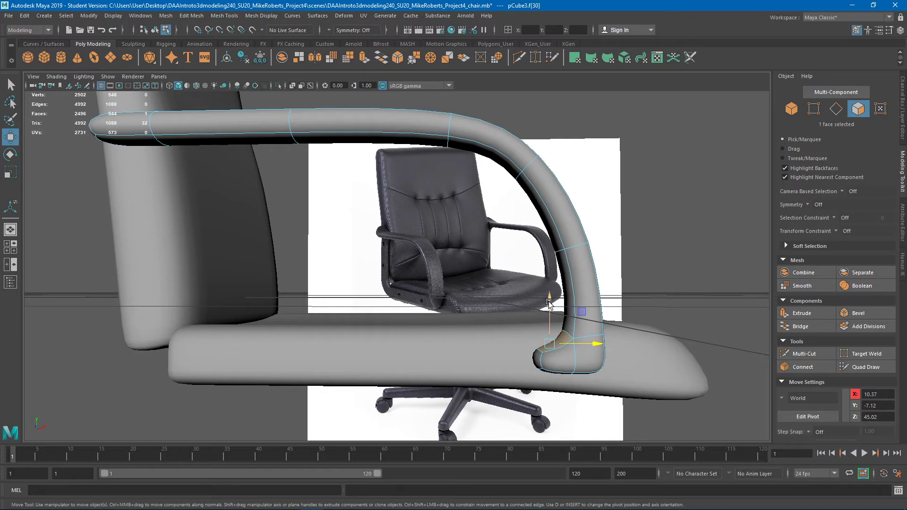
mouse_move(549, 305)
left_mouse_down()
mouse_move(548, 289)
mouse_move(548, 316)
mouse_move(548, 292)
left_mouse_up()
left_click(537, 354)
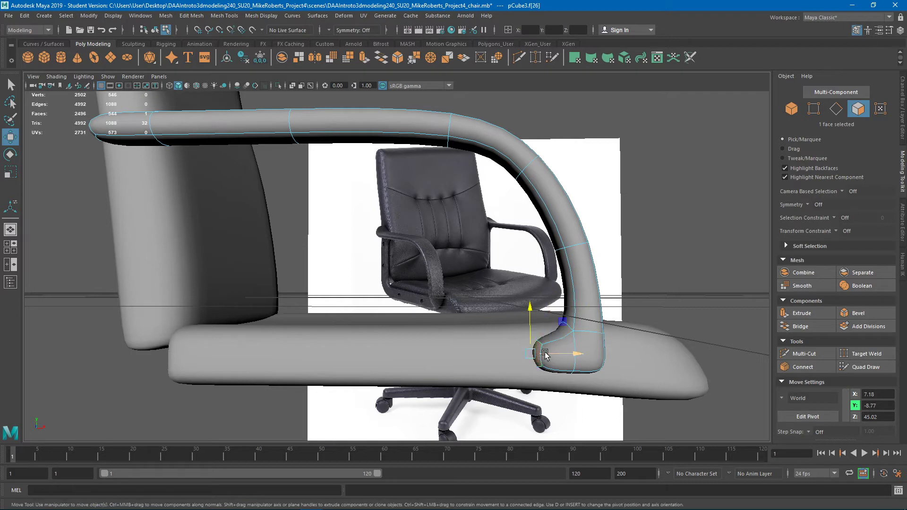
key("1")
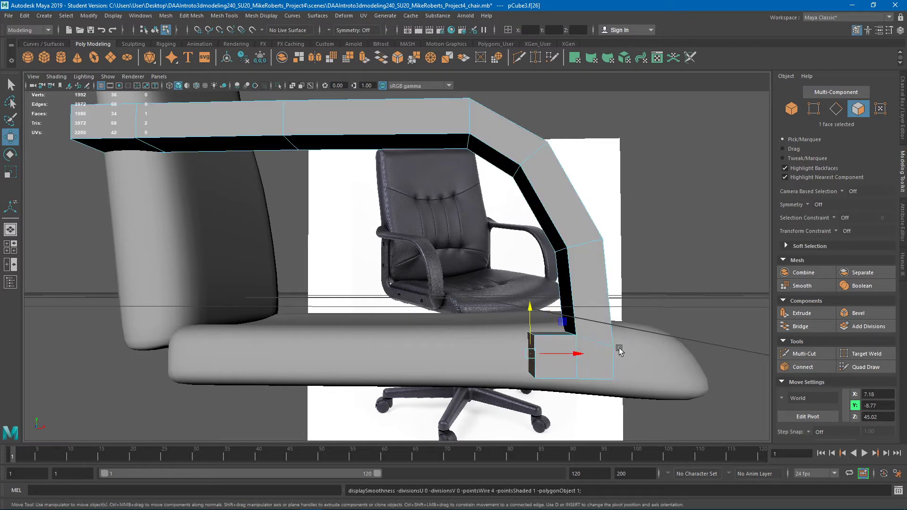
key("3")
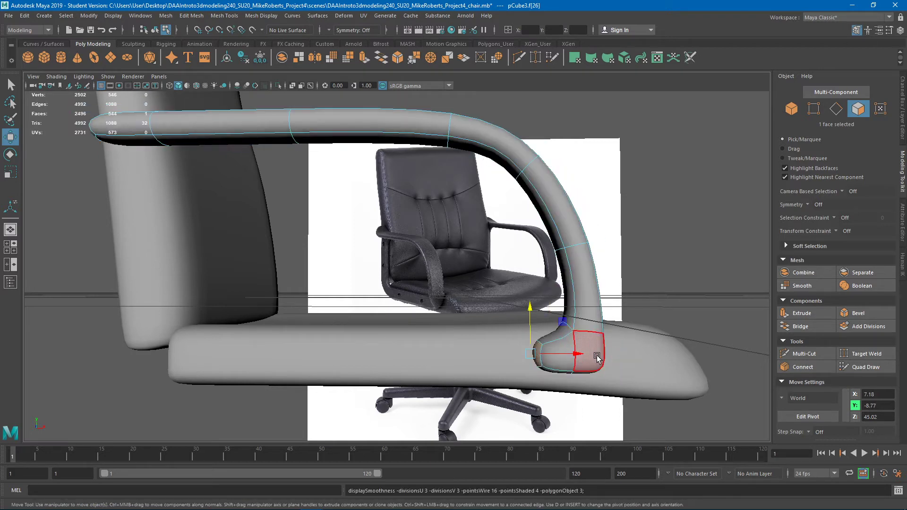
left_click(548, 334)
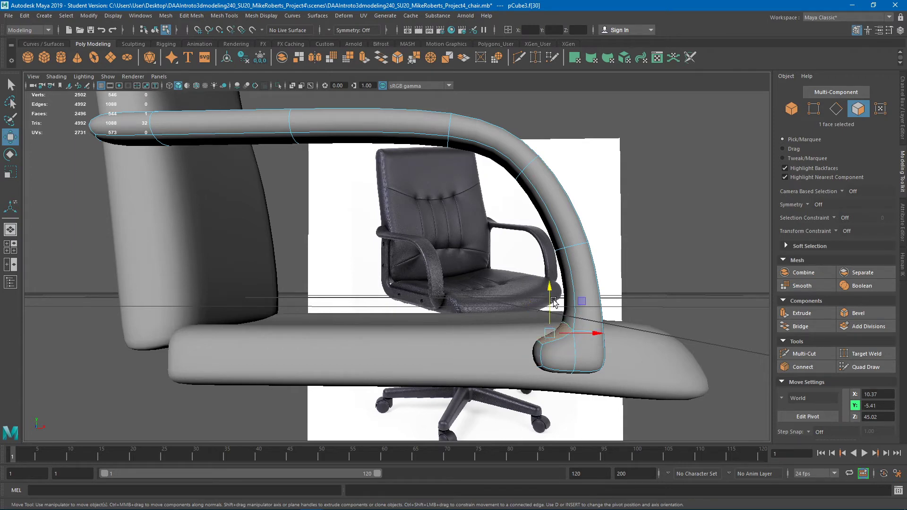
mouse_move(549, 296)
left_mouse_down()
mouse_move(549, 313)
mouse_move(553, 298)
left_mouse_up()
key("1")
key("3")
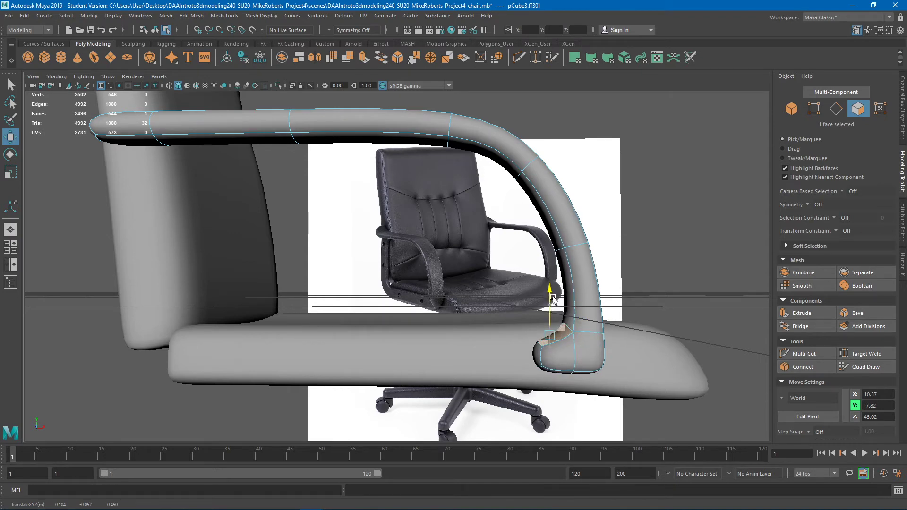
left_click_drag(553, 299, 551, 294)
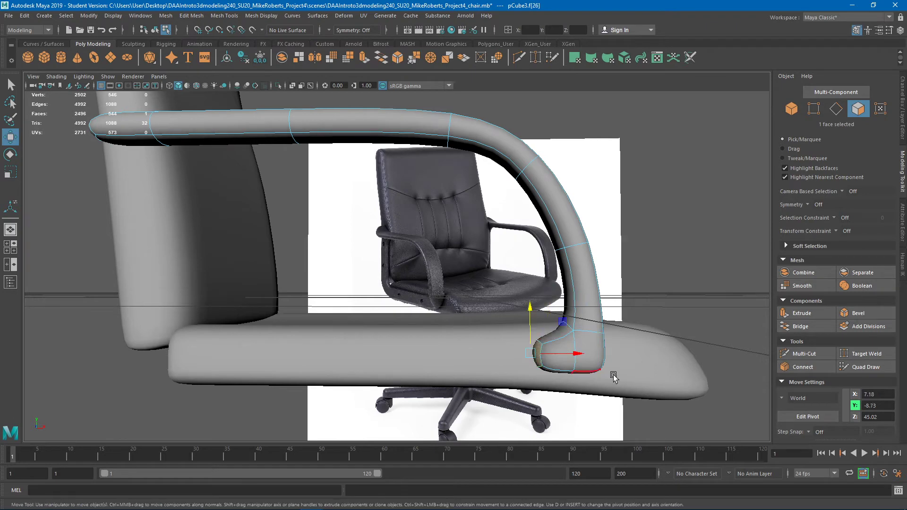
Step: Extrude the stub's rear end face backward along the seat's side twice, to about X -21.76 and X -46.93
left_click(801, 314)
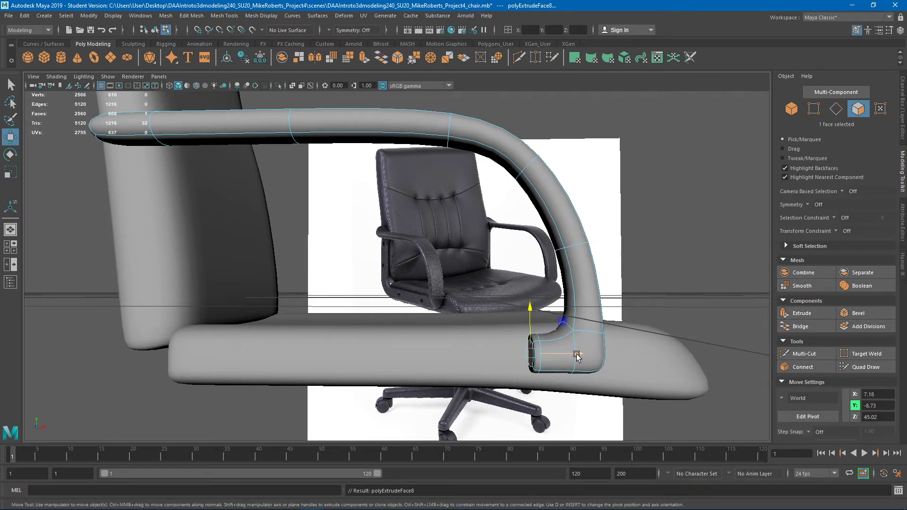
left_click_drag(577, 357, 407, 356)
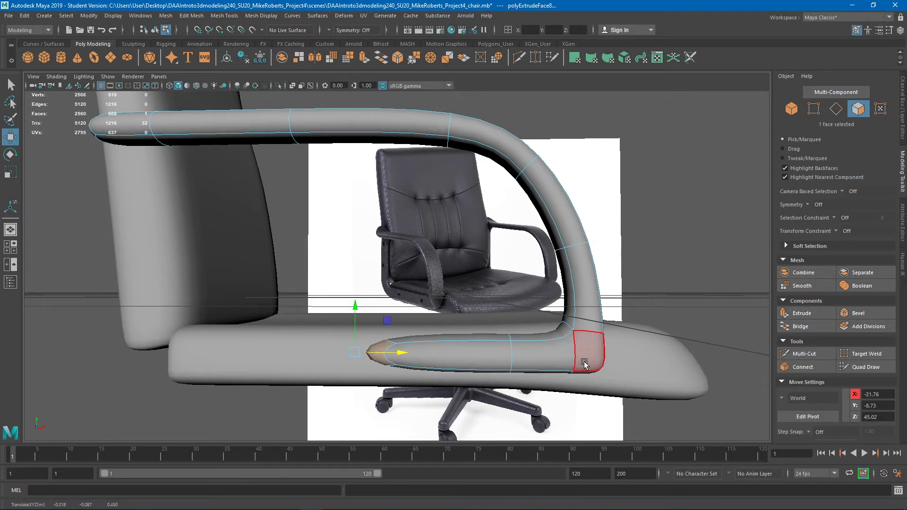
key("ctrl+e")
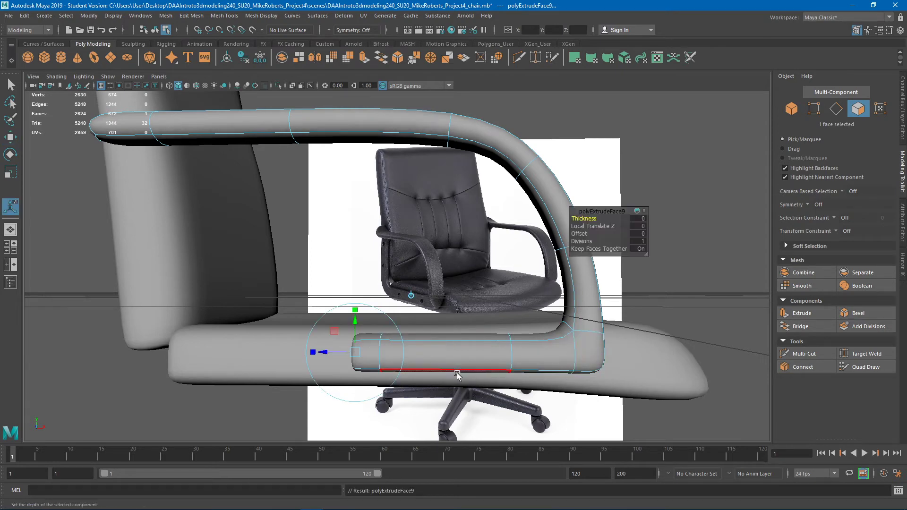
middle_click_drag(456, 373, 495, 355, "alt")
left_click_drag(469, 348, 339, 351)
middle_click_drag(339, 352, 429, 370, "alt")
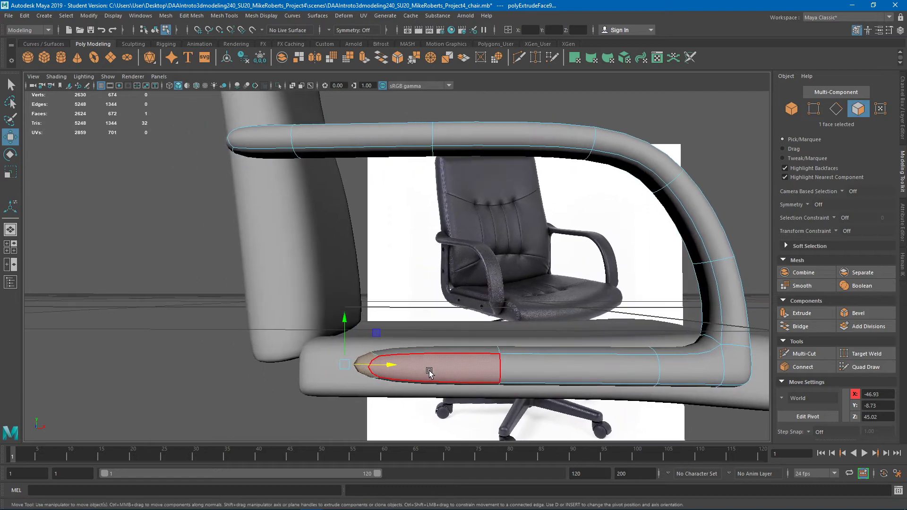
Step: Extrude the rear end face of the armrest's lower bar once more and pull it backward to the seat's rear edge
key("ctrl+e")
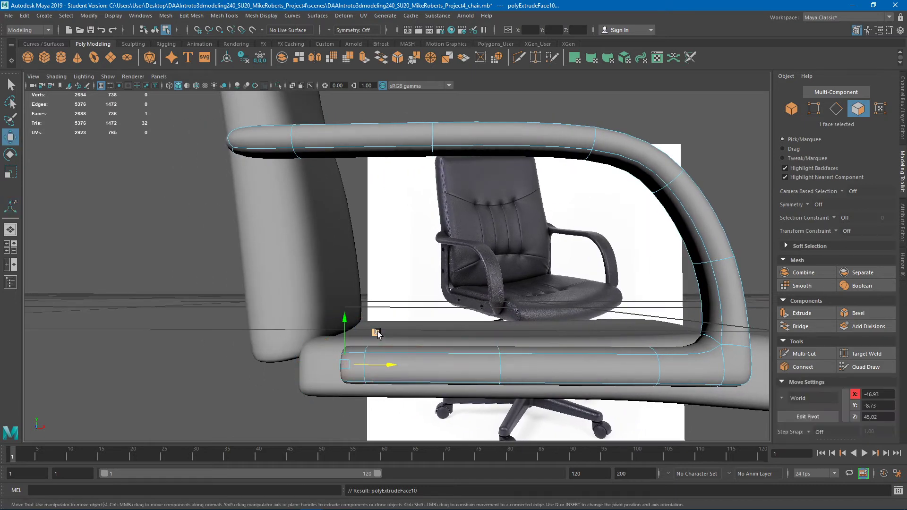
middle_click_drag(376, 333, 342, 333)
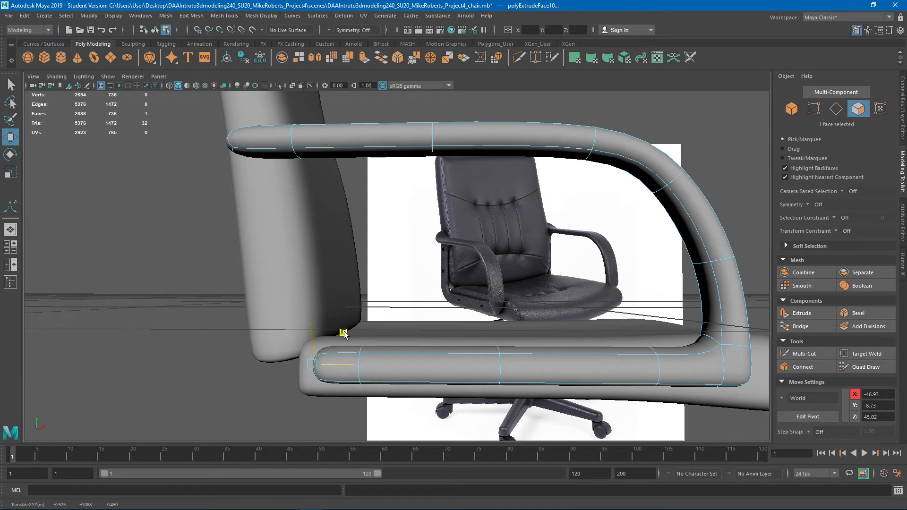
middle_click_drag(344, 333, 326, 333)
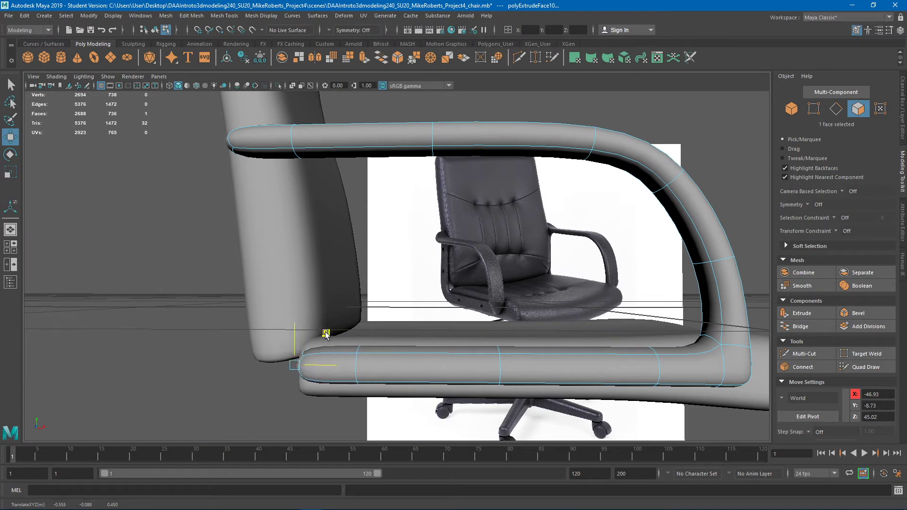
Step: Tilt the lower bar's end face upward and extrude it up around the corner to about X -61.39, Y 1.30
key("e")
left_click_drag(314, 331, 300, 272)
key("ctrl+e")
key("w")
key("e")
key("w")
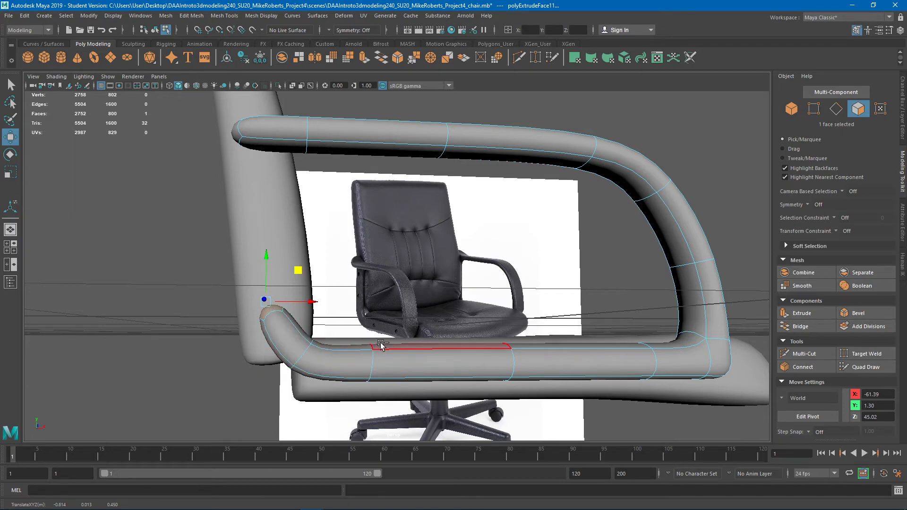
Step: Extrude the end face upward along the backrest and rotate it slightly to level the new segment
key("ctrl+e")
middle_click_drag(293, 267, 301, 205)
key("e")
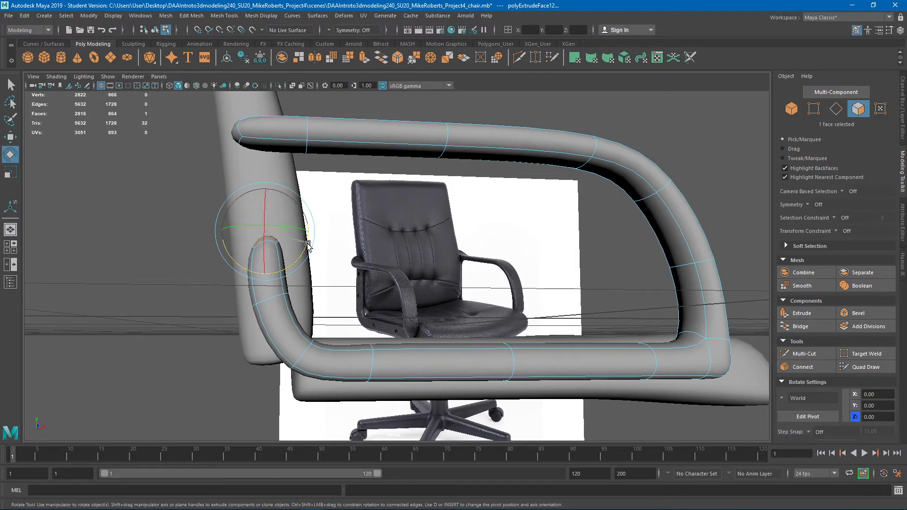
left_click_drag(308, 246, 306, 253)
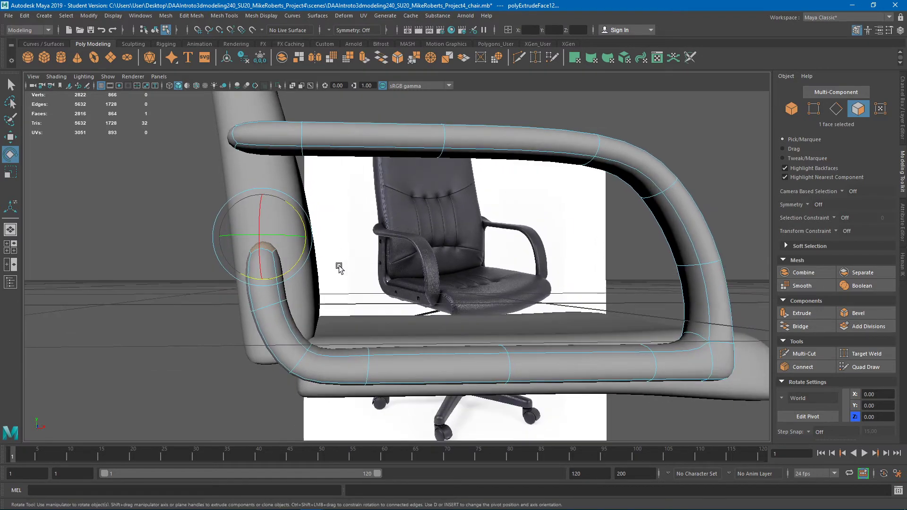
Step: Extrude the upright's top face again and raise it to about X -62.47, Y 24.18, just below the armrest
middle_click_drag(350, 263, 388, 297, "alt")
key("ctrl+e")
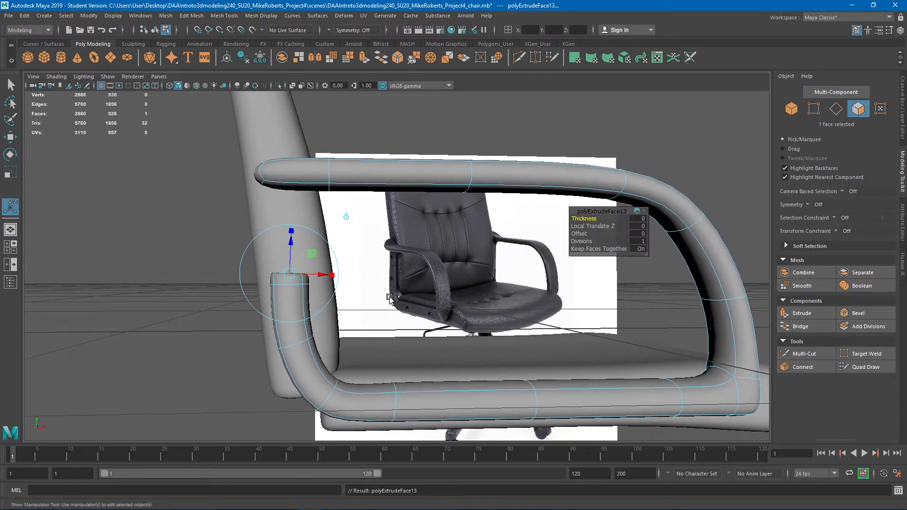
key("w")
left_click_drag(320, 242, 323, 176)
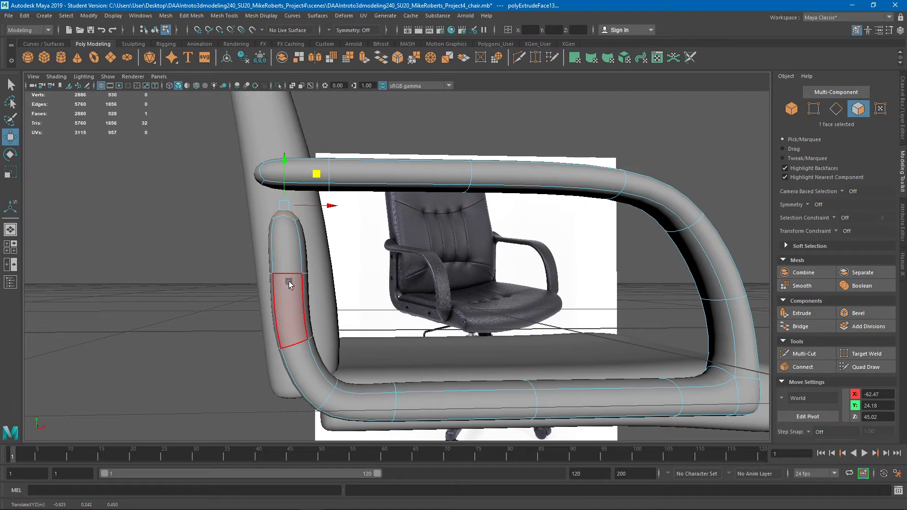
Step: Lower the two edge loops on the rear upright, placing the lower one at about X -61.22, Y -2.54
right_click_drag(289, 283, 289, 221)
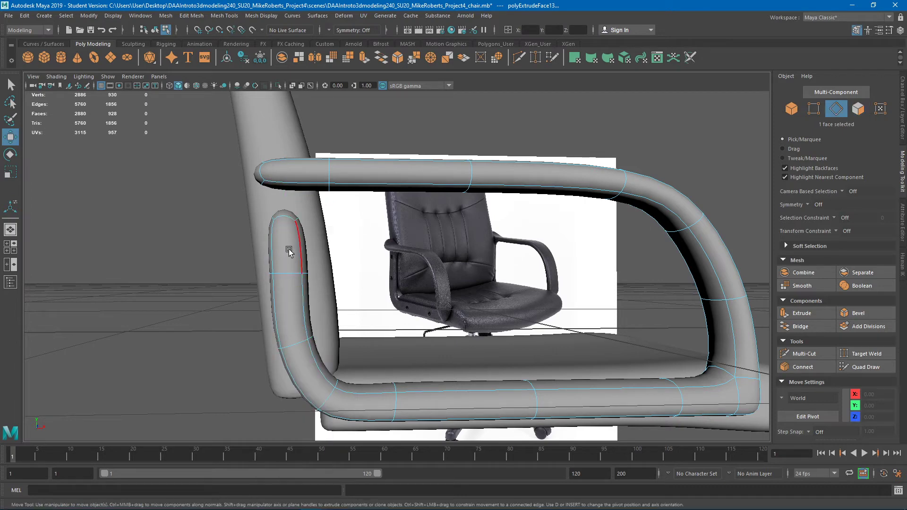
double_click(291, 276)
left_click_drag(321, 242, 316, 261)
double_click(291, 343)
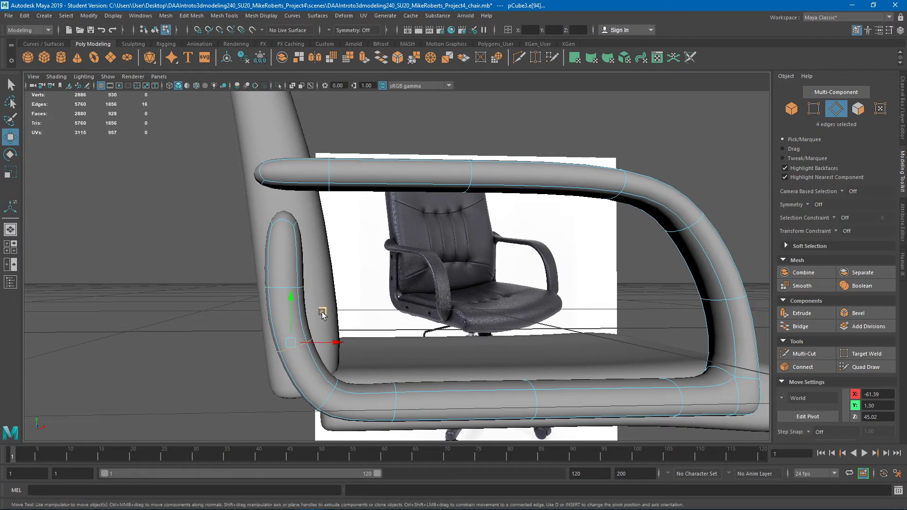
left_click_drag(322, 312, 324, 333)
mouse_move(324, 332)
left_mouse_down("alt")
mouse_move(320, 324)
mouse_move(327, 331)
left_mouse_up("alt")
key("e")
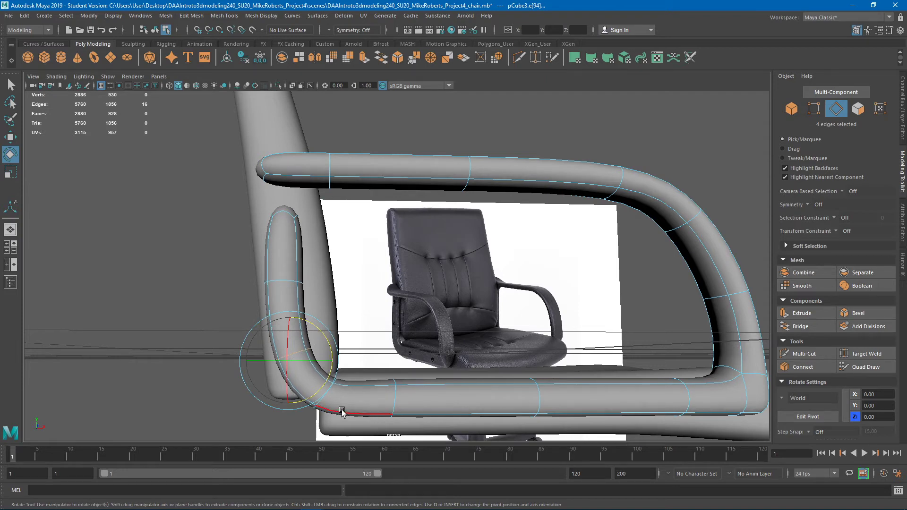
Step: Move the rear corner's edge loop to about X -58.44, Y -8.63 and the neighbouring lower-bar loop back to about X -51.55
double_click(325, 387)
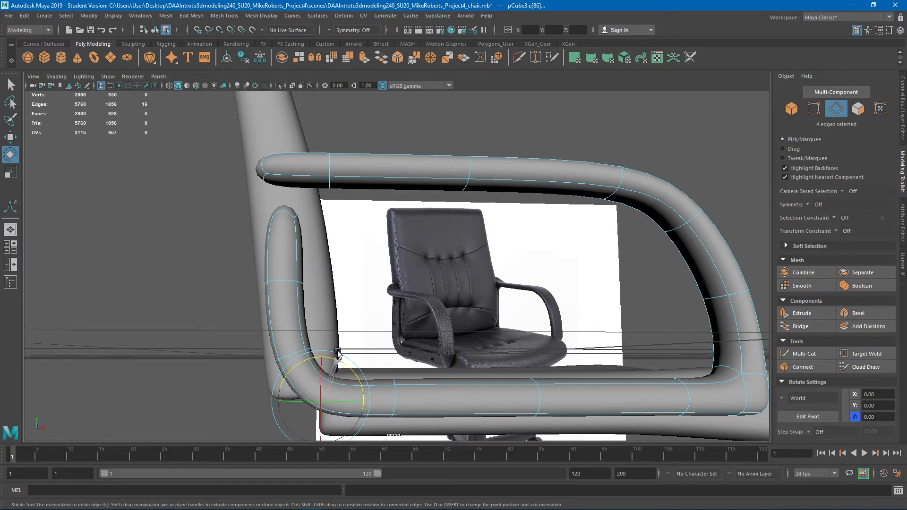
key("w")
left_click_drag(352, 370, 337, 365)
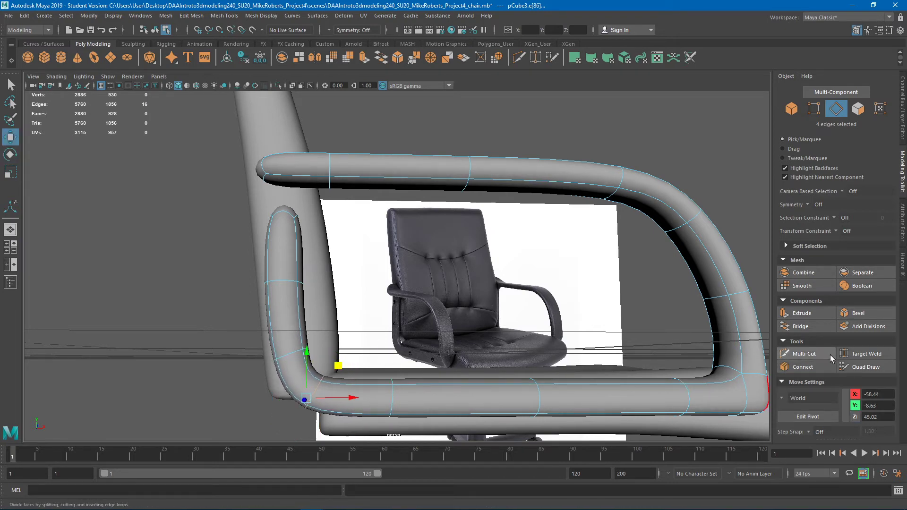
left_click(395, 397)
double_click(396, 398)
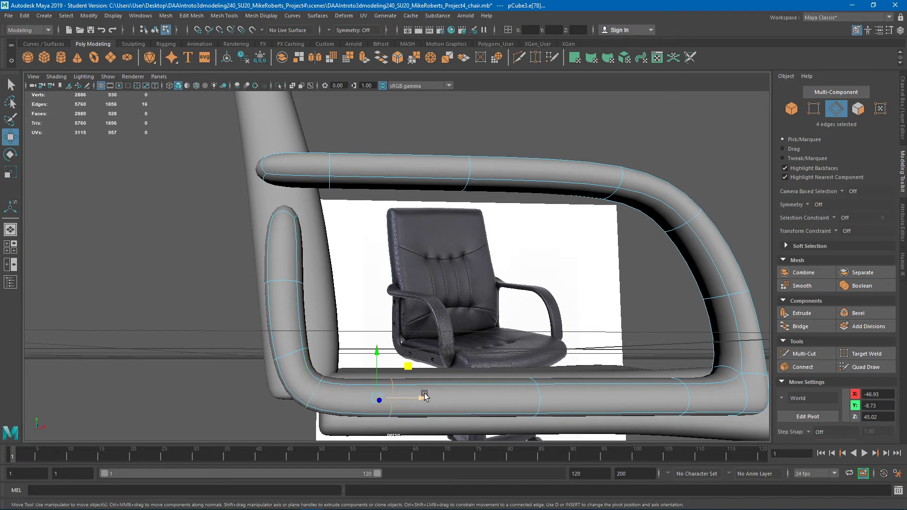
left_click_drag(414, 400, 393, 399)
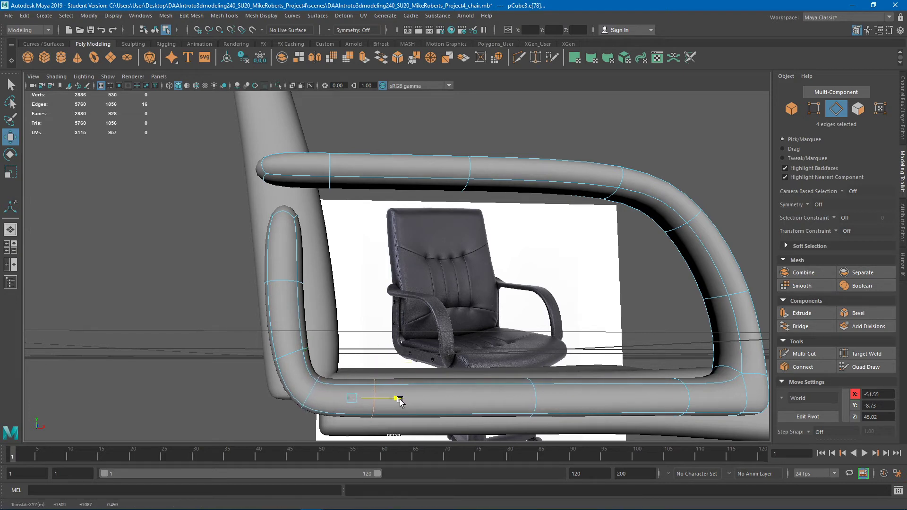
Step: Rotate the rear corner's edge loop slightly and nudge the loop just above it to smooth the bend
double_click(300, 398)
key("e")
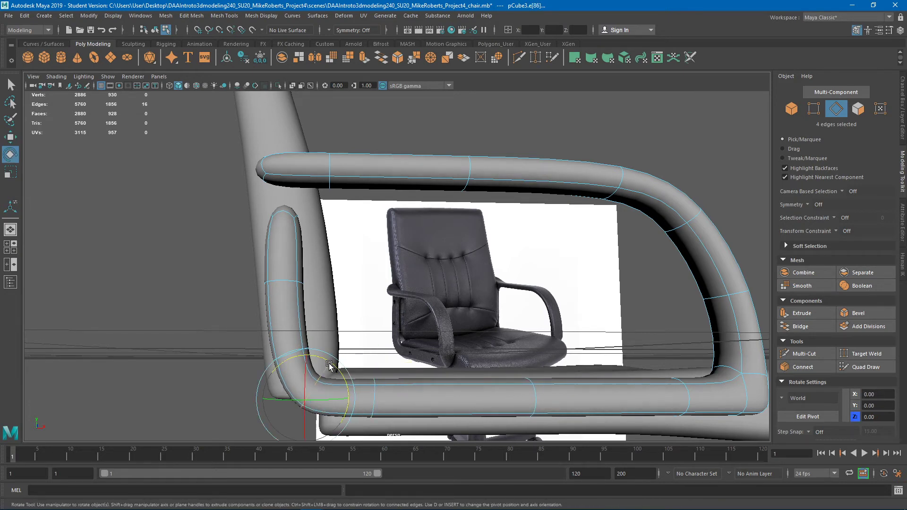
mouse_move(329, 364)
left_mouse_down()
mouse_move(333, 372)
mouse_move(331, 362)
left_mouse_up()
key("q")
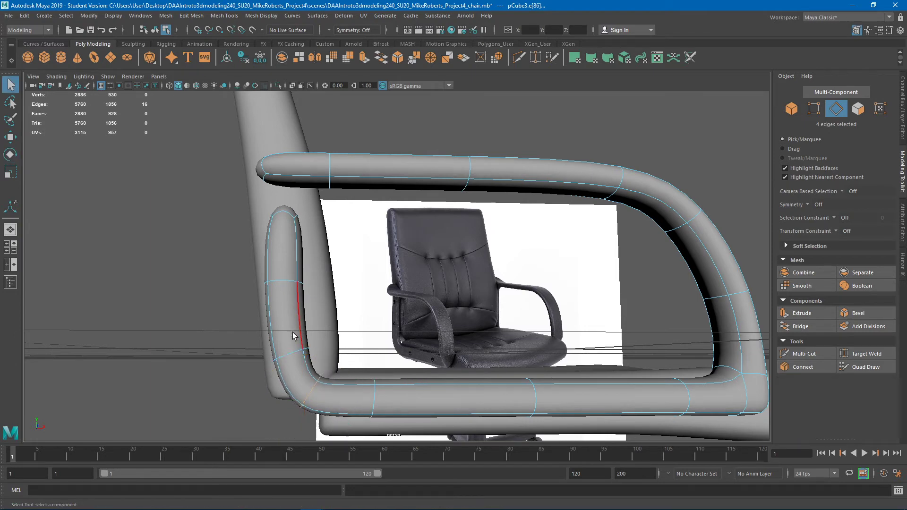
key("e")
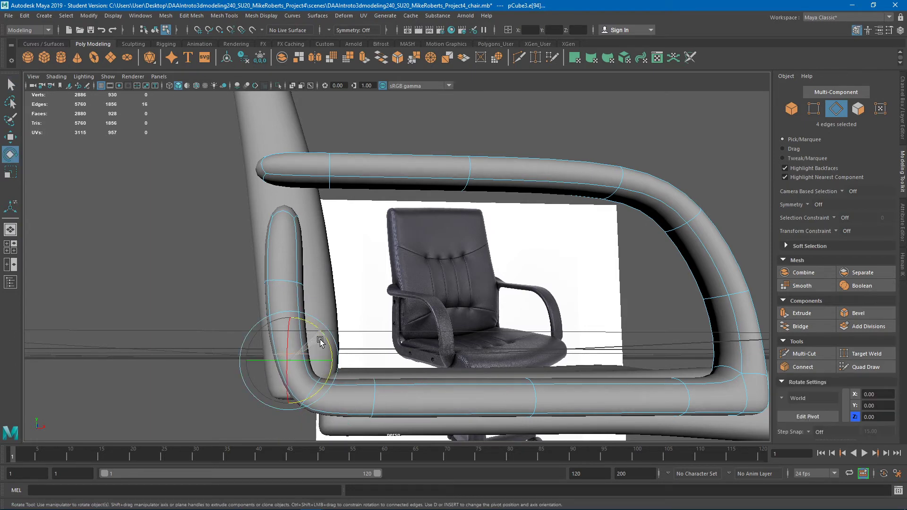
key("w")
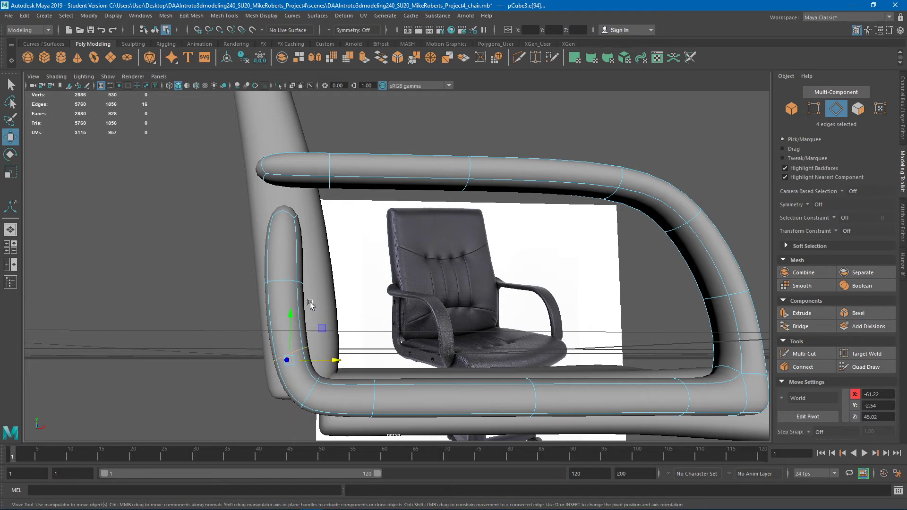
left_click_drag(322, 328, 319, 324)
Step: Shift the lower bar's rearmost edge loop forward to about X -50.23
double_click(369, 397)
left_click_drag(387, 400, 395, 401)
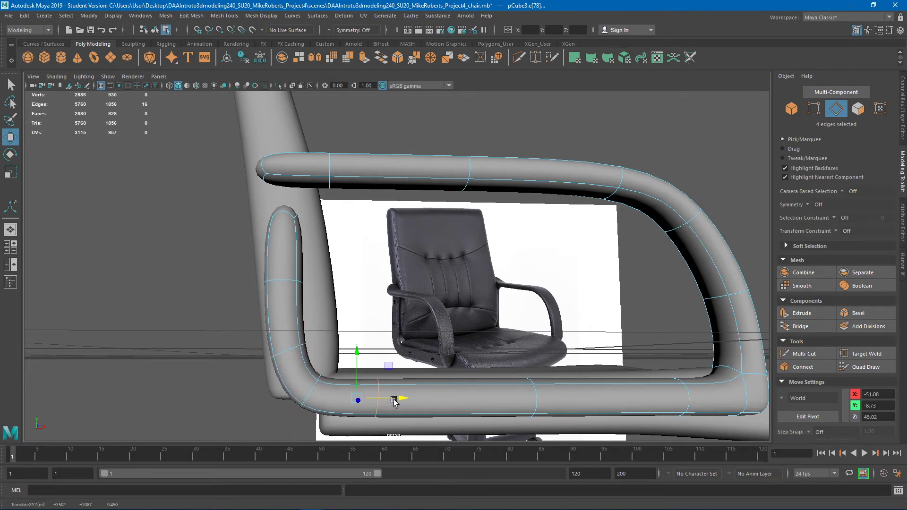
scroll(369, 369, "down", 3)
left_click_drag(369, 358, 400, 359, "alt")
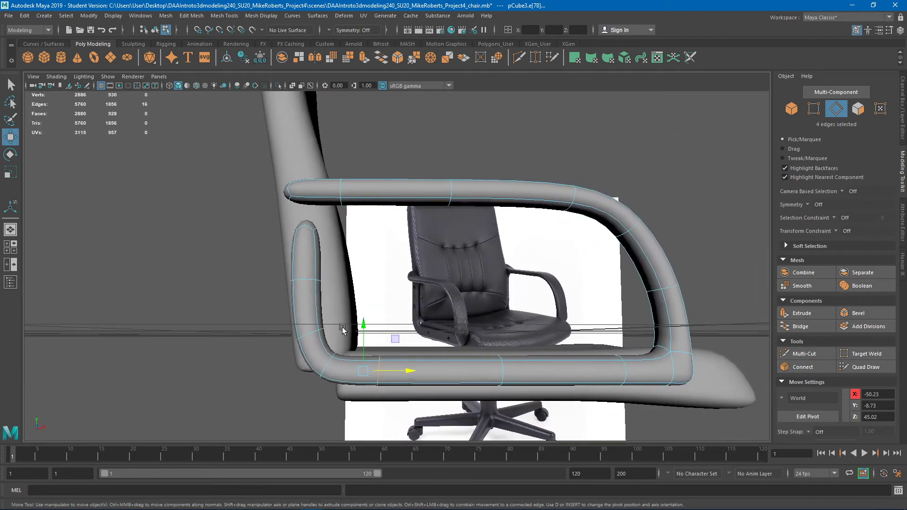
Step: Move the three front-facing faces of the rear upright forward, trying about X -56.72, and fine-tune the upright's thickness
left_click_drag(342, 330, 336, 338, "alt")
scroll(352, 300, "up", 2)
right_click_drag(301, 241, 301, 265)
left_click(301, 266)
left_click(302, 312, "shift")
left_click(306, 357, "shift")
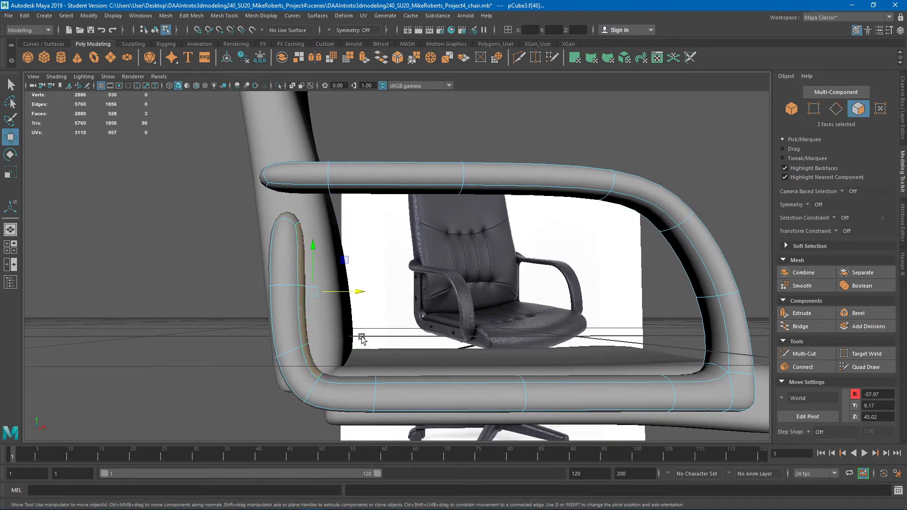
left_click_drag(356, 293, 364, 294)
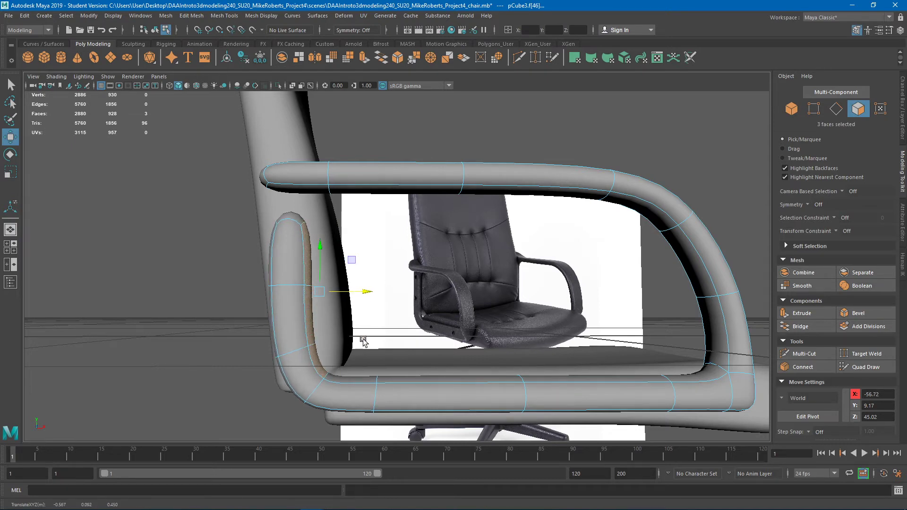
left_click_drag(363, 339, 356, 366, "alt")
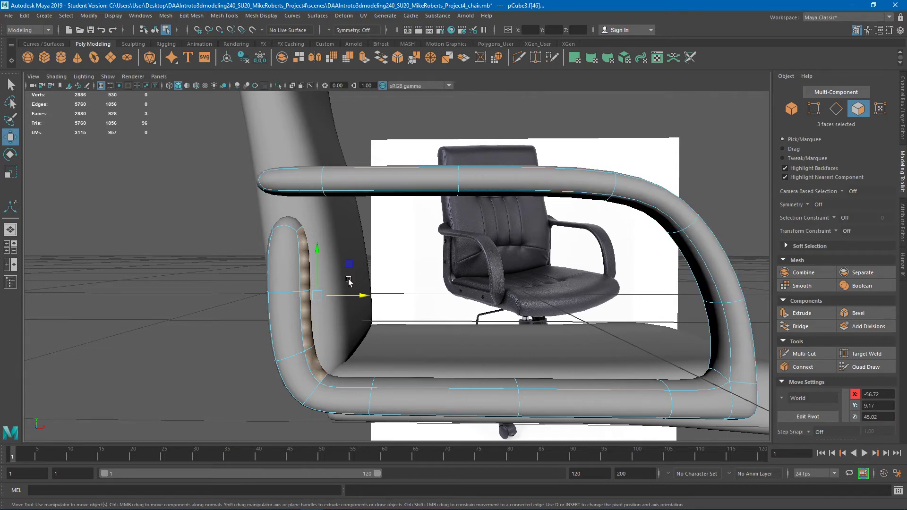
left_click_drag(353, 295, 364, 292)
Step: Raise the four upper faces along the armrest's lower bar to about Y -5.02 to thicken it
left_click(360, 381)
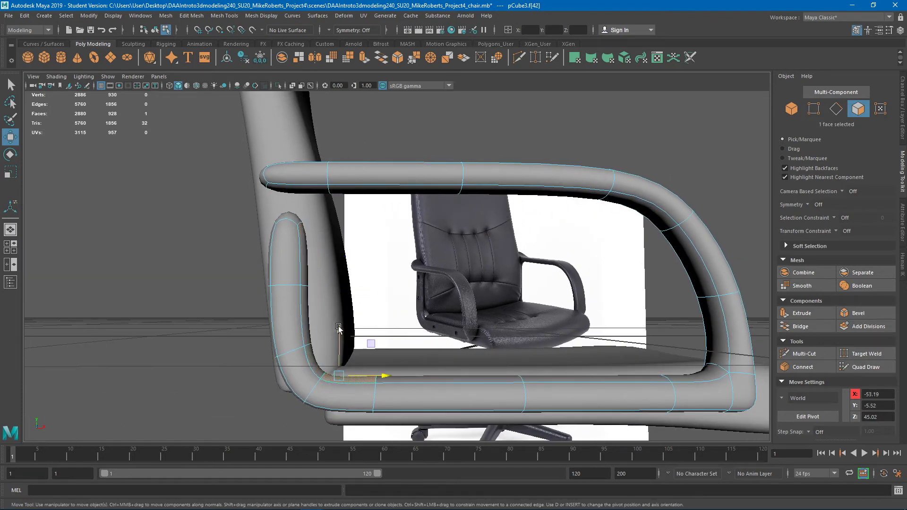
left_click_drag(338, 327, 338, 325)
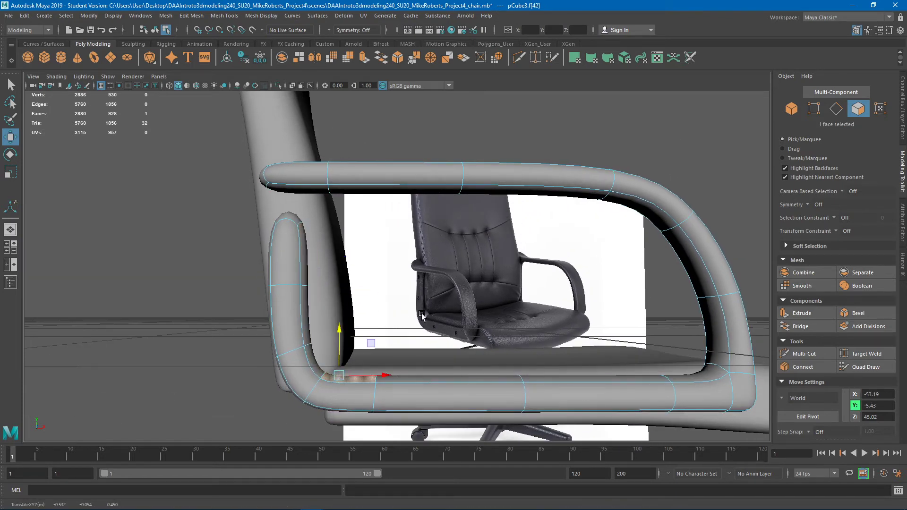
left_click(447, 376, "shift")
left_click(614, 376, "shift")
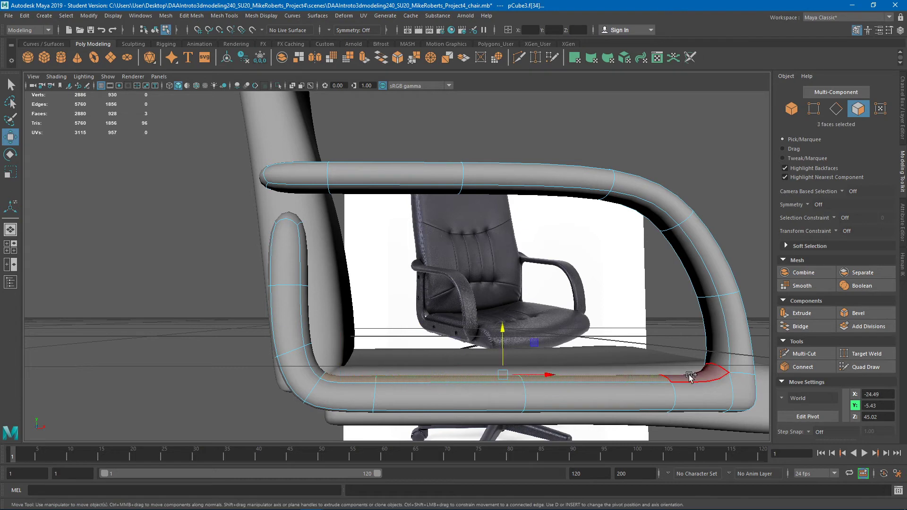
left_click(697, 375, "shift")
mouse_move(521, 329)
left_mouse_down()
mouse_move(519, 350)
mouse_move(519, 327)
left_mouse_up()
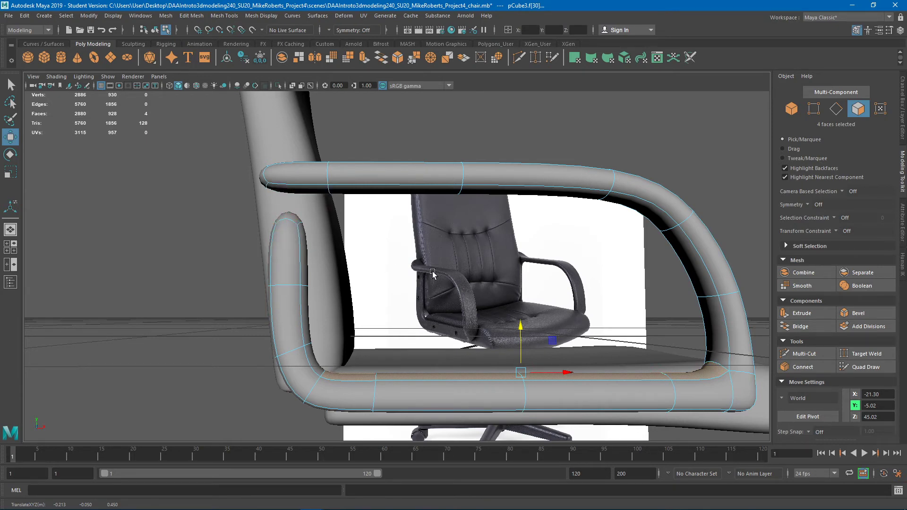
Step: Select the underside face at the armrest's rear end with the upright's top face, and save the scene
left_click(297, 189)
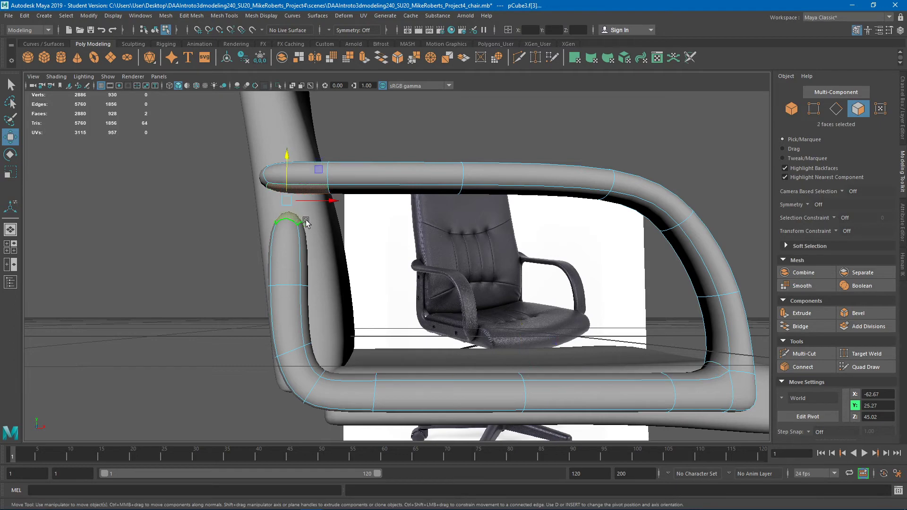
middle_click_drag(306, 222, 321, 251, "alt")
right_click_drag(321, 250, 377, 259, "alt")
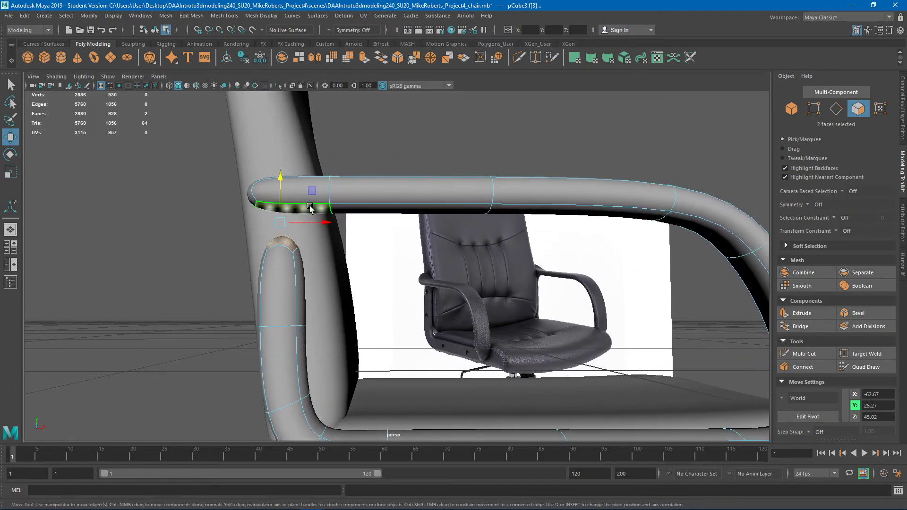
key("ctrl+s")
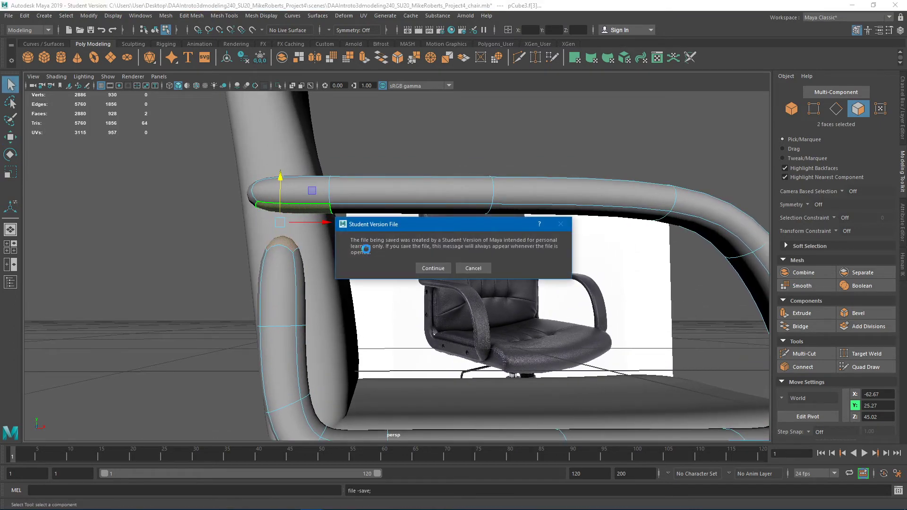
left_click(431, 264)
left_click(339, 188)
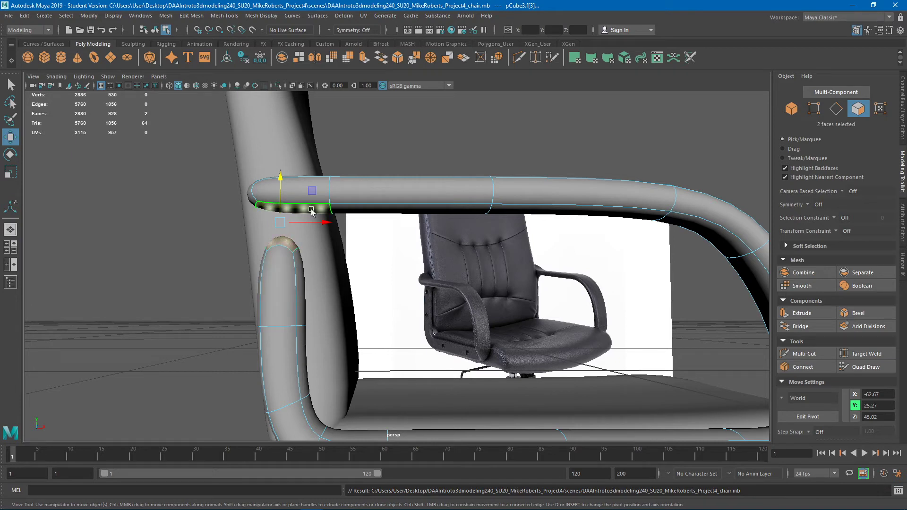
left_click(360, 212, "shift")
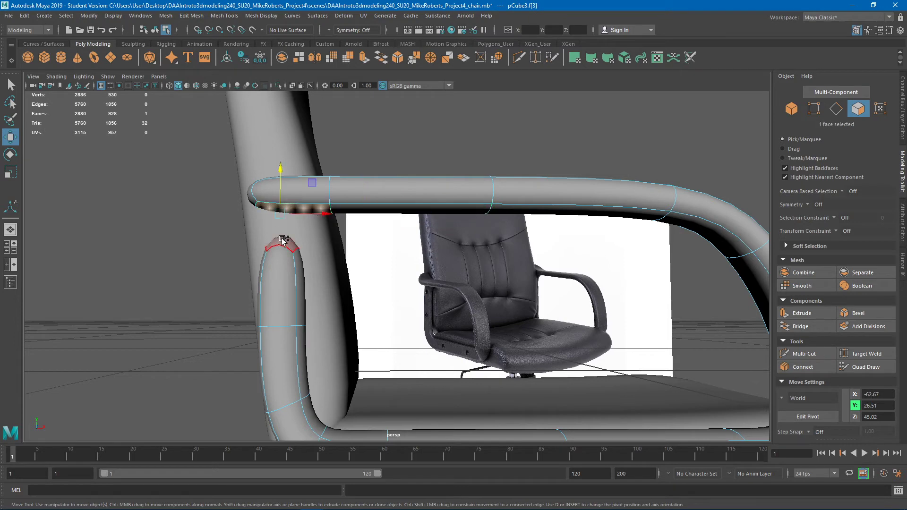
left_click(298, 273, "shift")
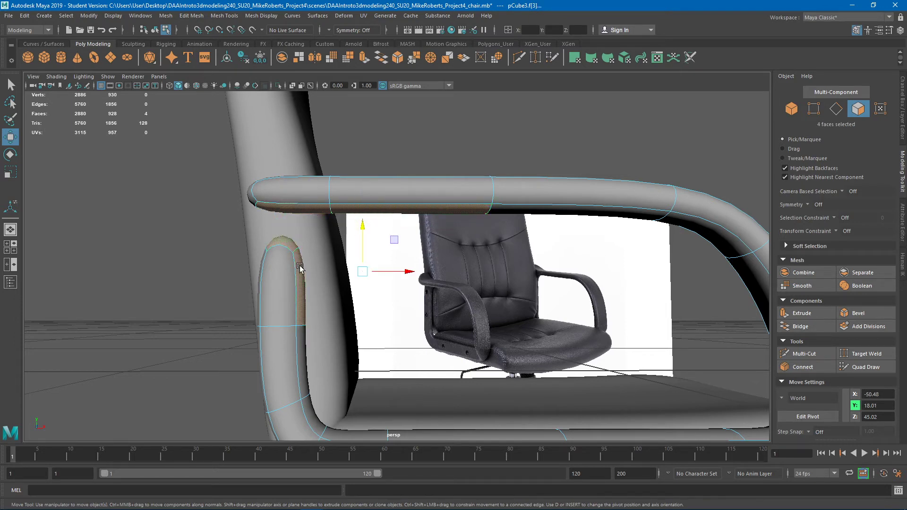
key("ctrl+z")
key("ctrl+z")
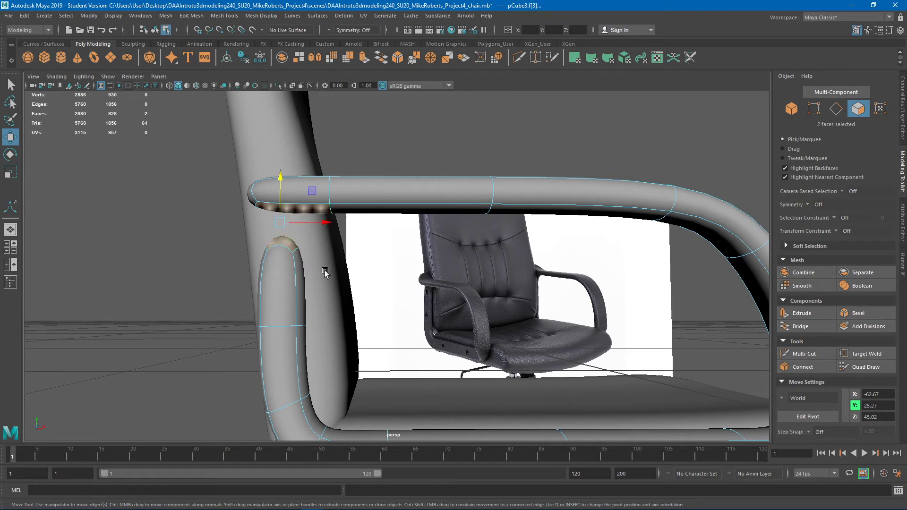
left_click(305, 277)
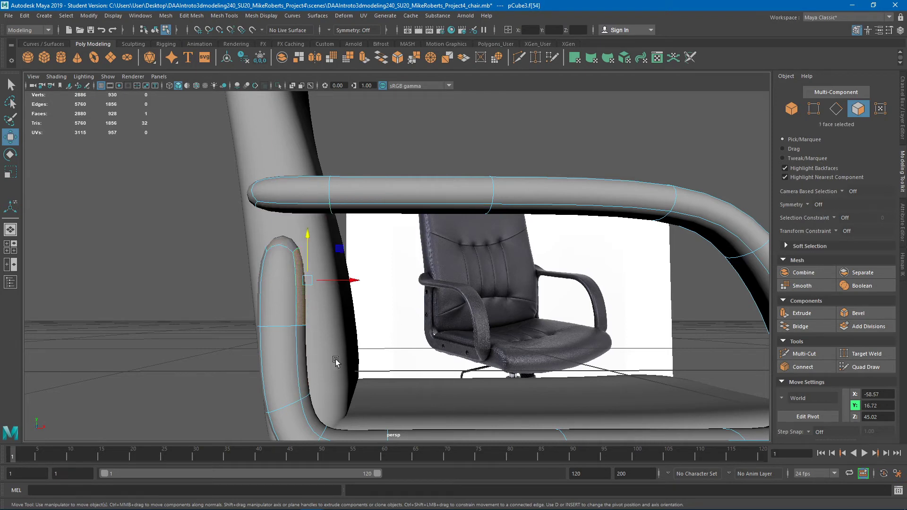
scroll(327, 344, "down", 2)
left_click(281, 322, "shift")
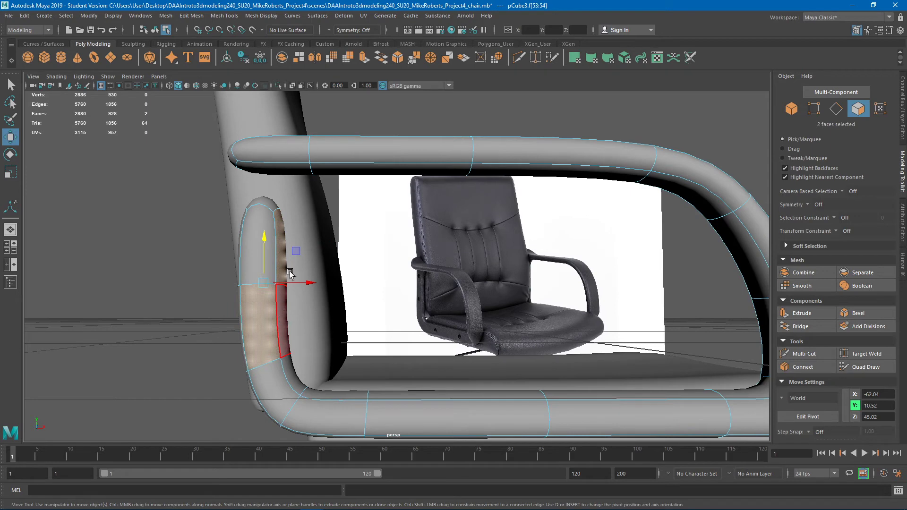
left_click(283, 269)
left_click(285, 314, "shift")
left_click(296, 370, "shift")
left_click(337, 394, "shift")
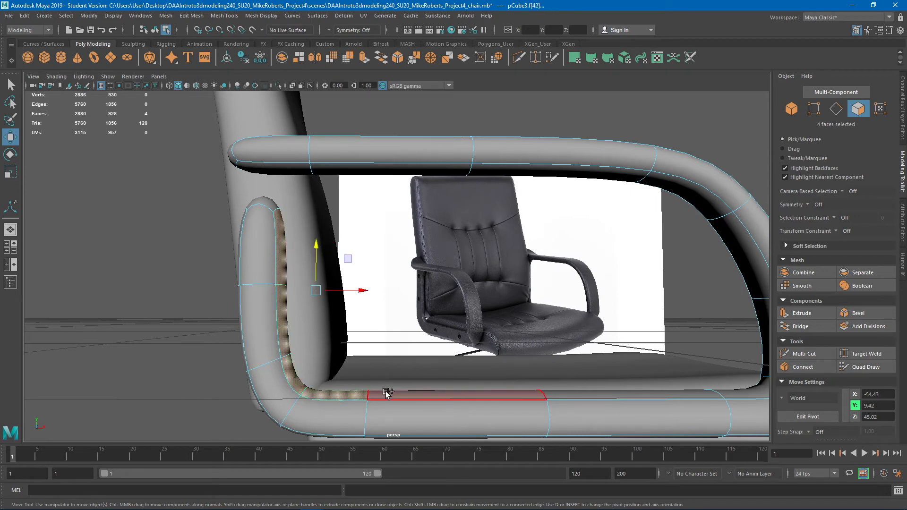
left_click(386, 393, "shift")
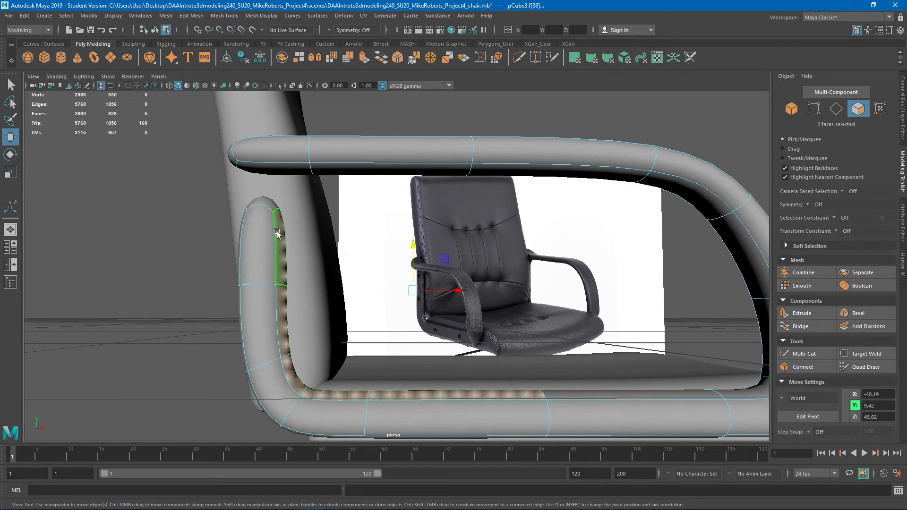
left_click(290, 371, "shift")
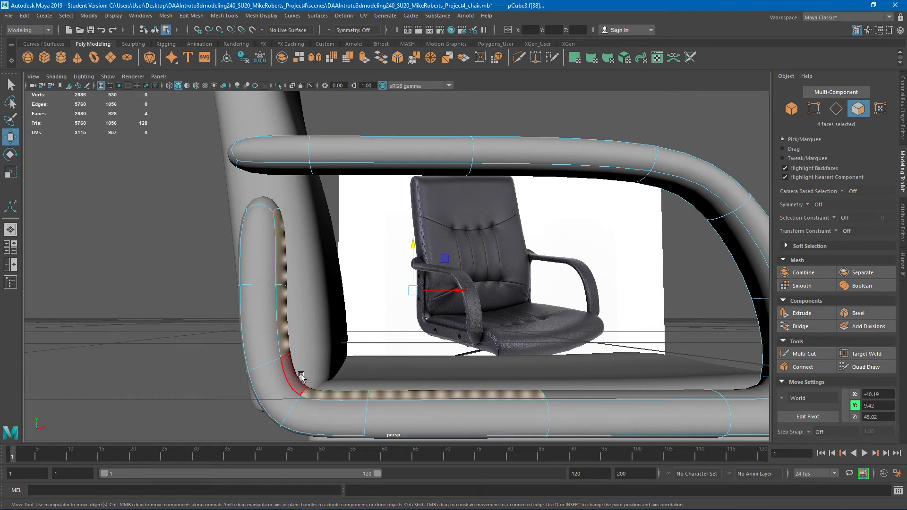
left_click(259, 190)
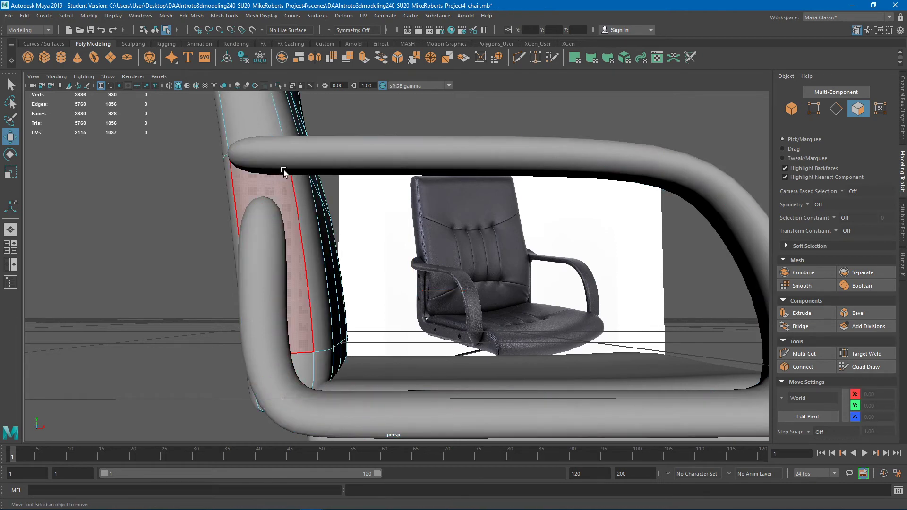
left_click_drag(274, 193, 278, 152, "alt")
right_click_drag(304, 162, 331, 148)
right_click_drag(267, 200, 267, 220)
left_click(289, 186)
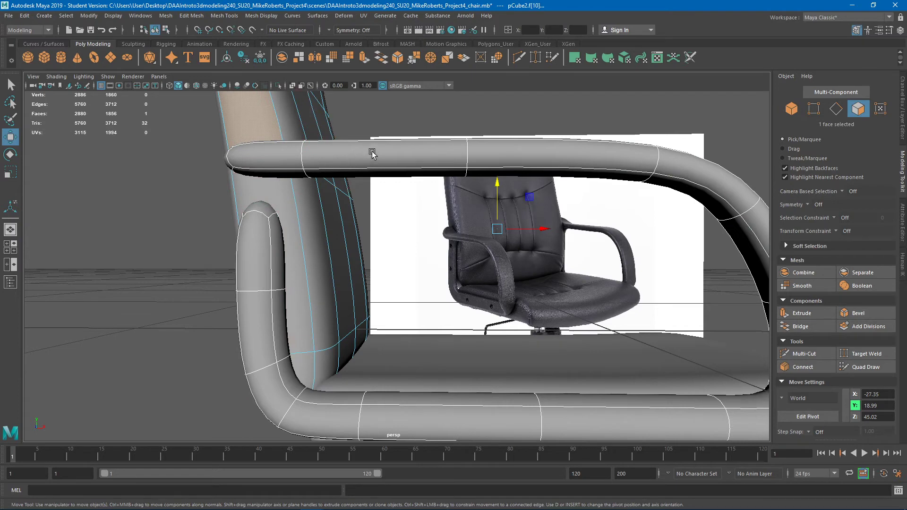
left_click(355, 157)
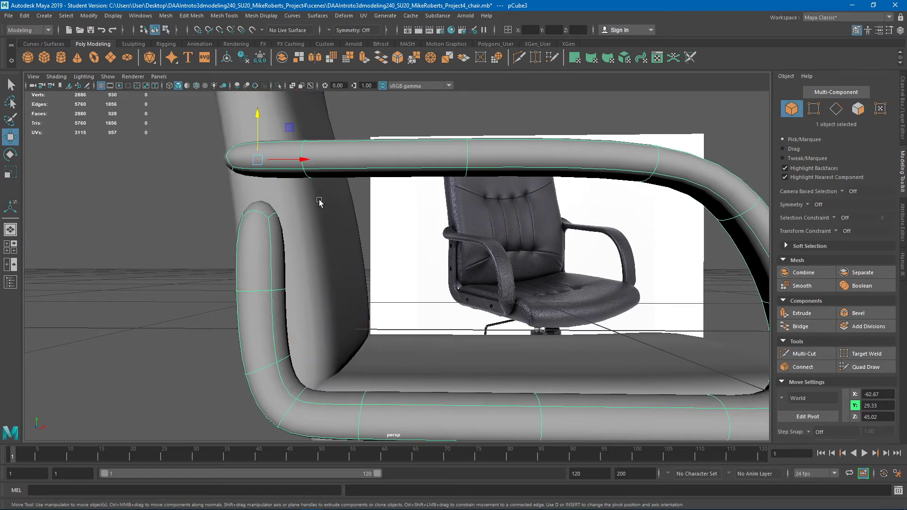
right_click_drag(303, 211, 305, 235)
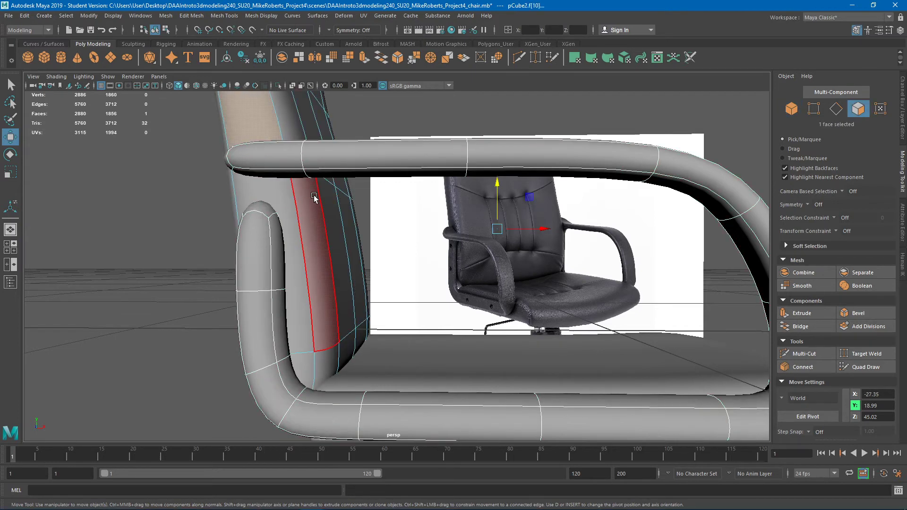
right_click_drag(348, 154, 361, 156)
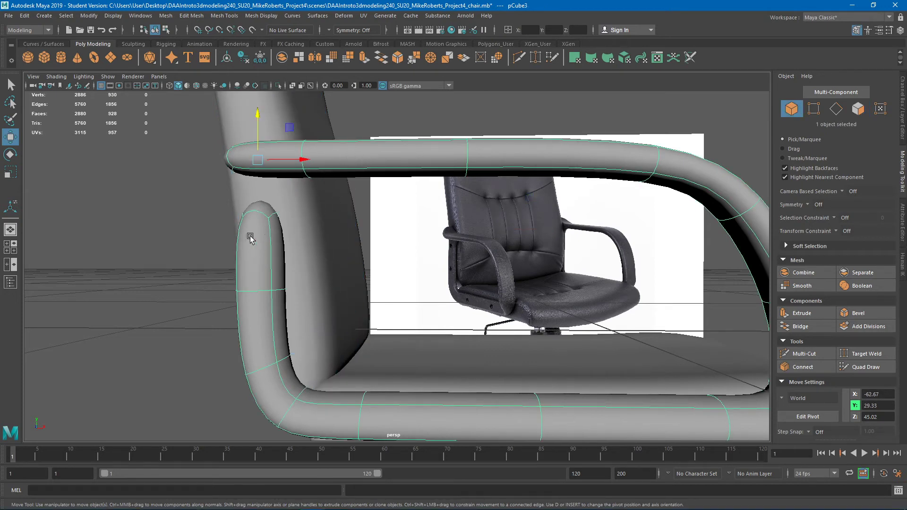
Step: Bridge the rear upright's top face to the underside face at the armrest's rear end
right_click_drag(250, 238, 259, 263)
left_click(260, 208)
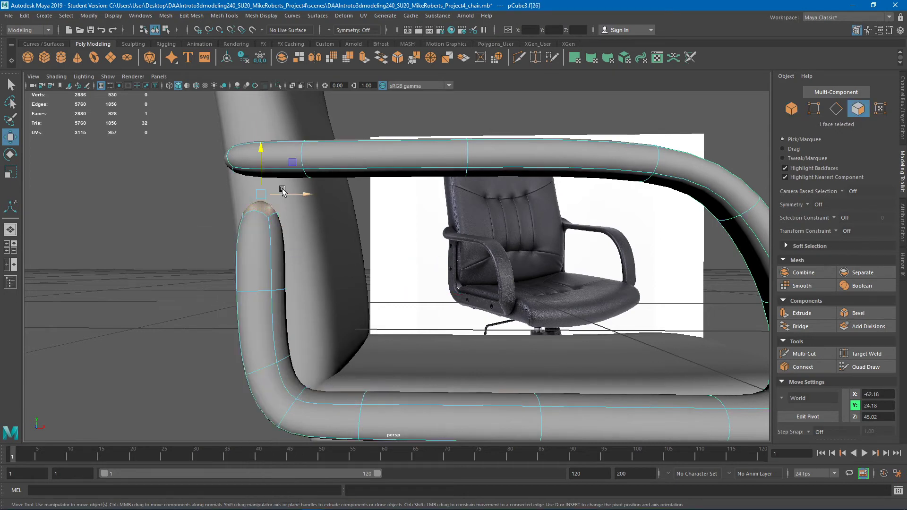
left_click(285, 176, "shift")
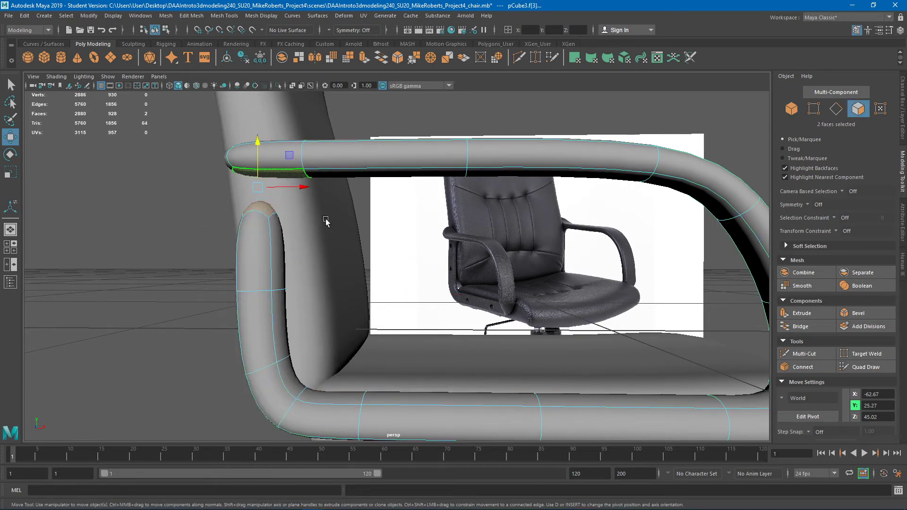
left_click(812, 327)
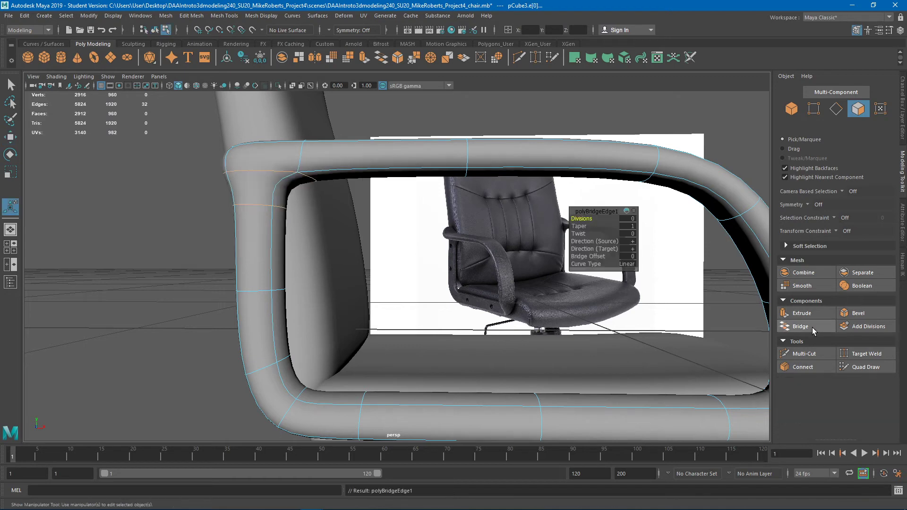
Step: Move the end face at the armrest's upper rear corner forward to about X -66.54 and save the scene
left_click_drag(280, 176, 312, 203, "alt")
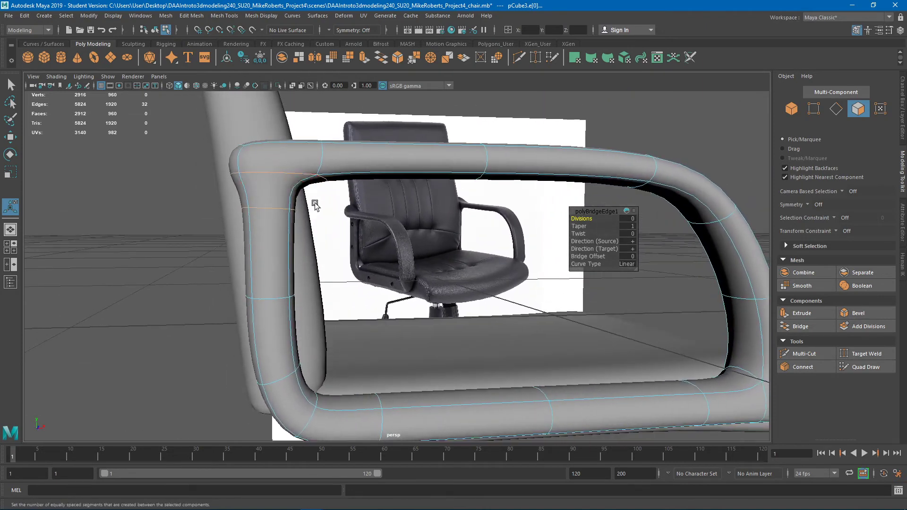
left_click(272, 160)
key("w")
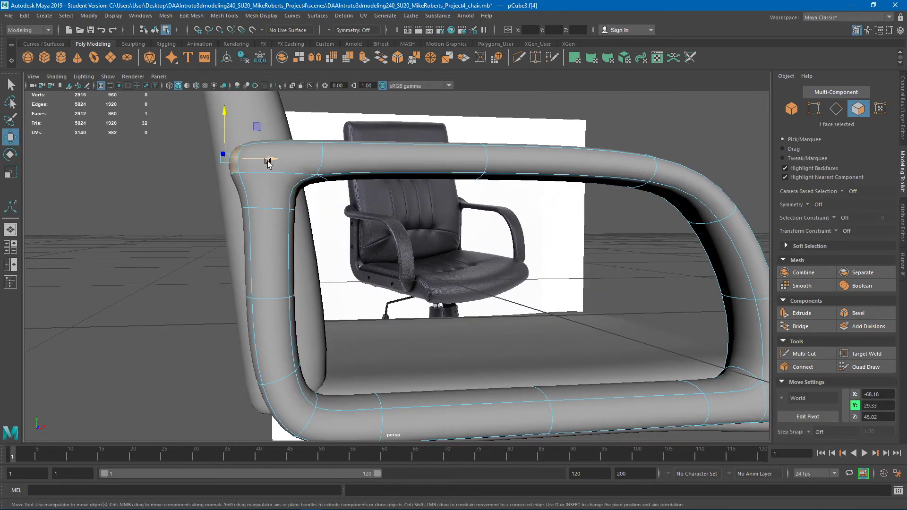
left_click_drag(263, 161, 284, 161)
left_click_drag(283, 161, 308, 204, "alt")
key("q")
key("ctrl+s")
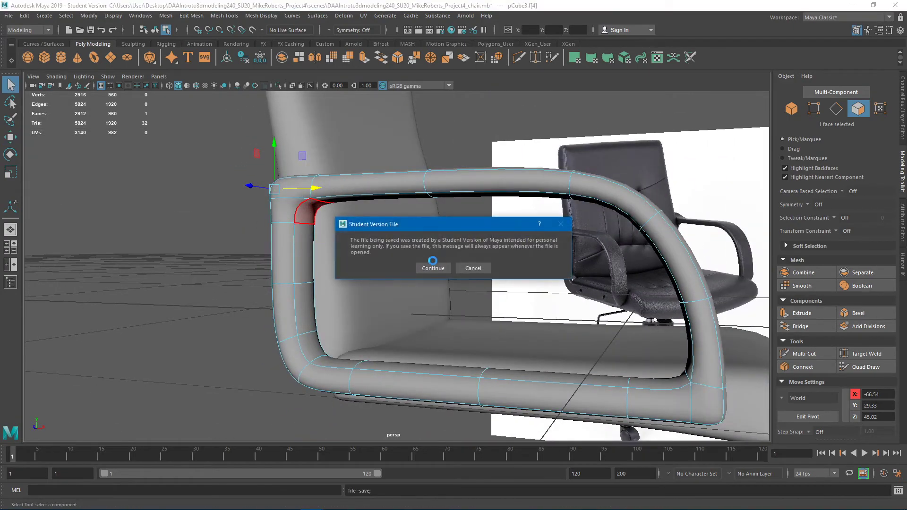
left_click(433, 264)
Step: Extrude the armrest's upper rear end face, tilt it, and move it up and back to about X -70.54, Y 33.52
key("w")
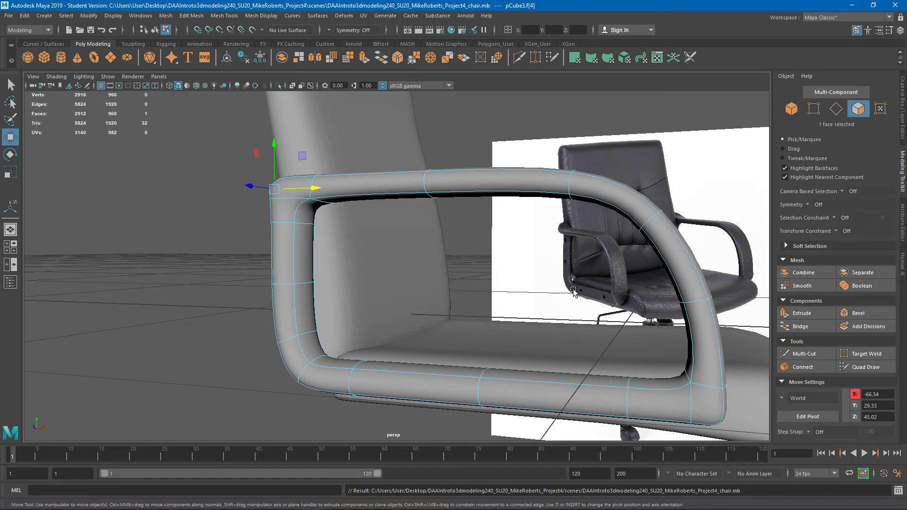
left_click_drag(512, 267, 488, 253, "alt")
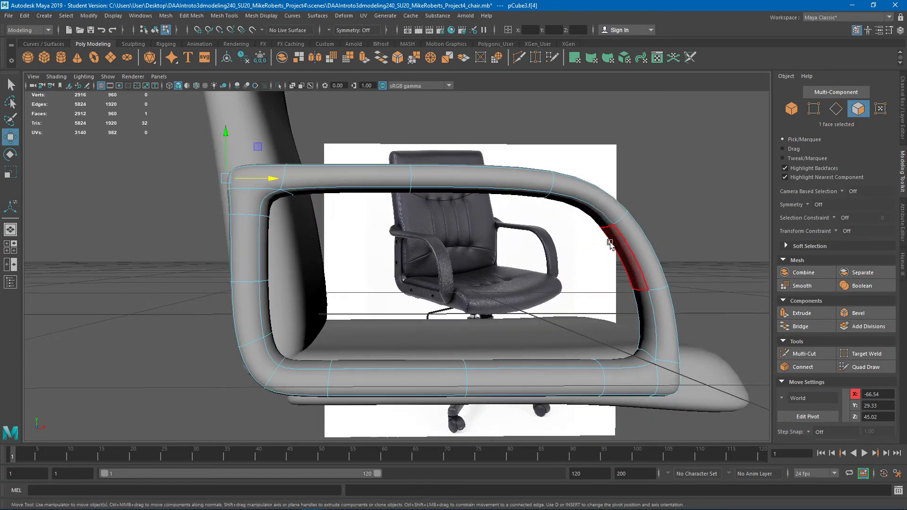
mouse_move(662, 285)
left_mouse_down("alt")
mouse_move(636, 285)
mouse_move(659, 287)
left_mouse_up("alt")
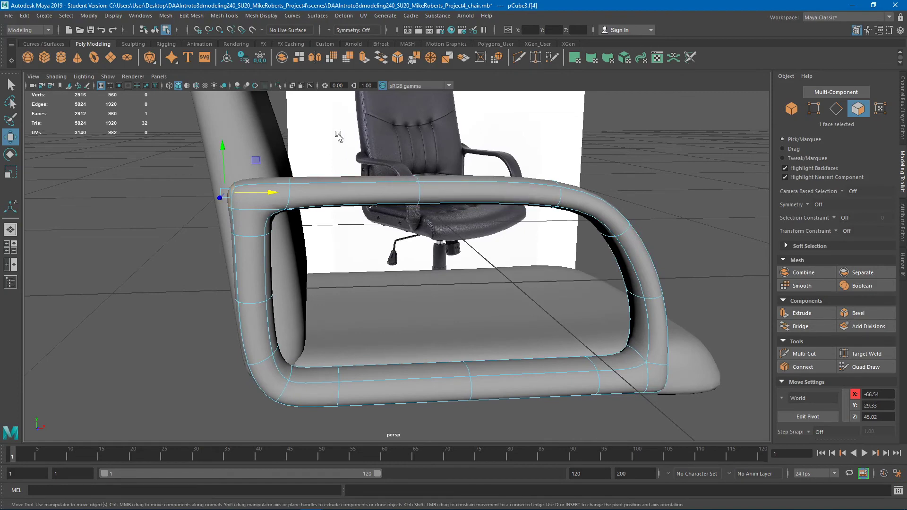
left_click(809, 314)
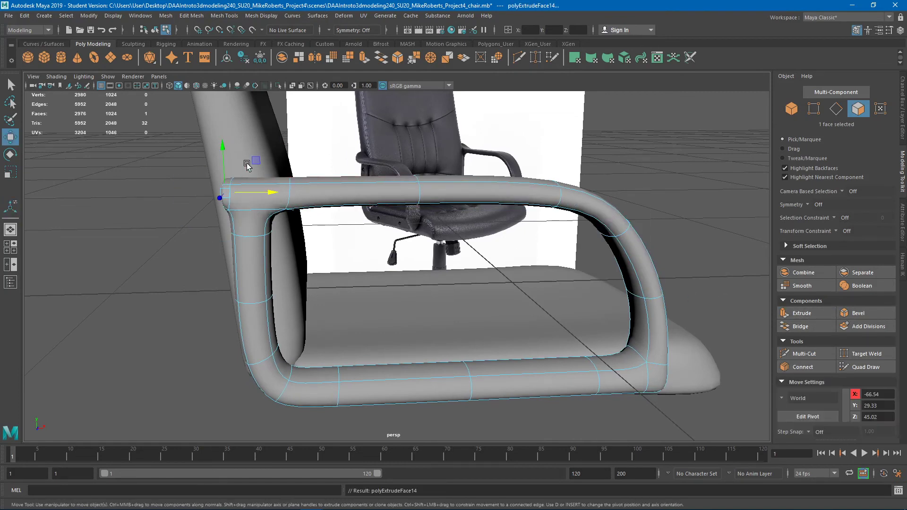
key("e")
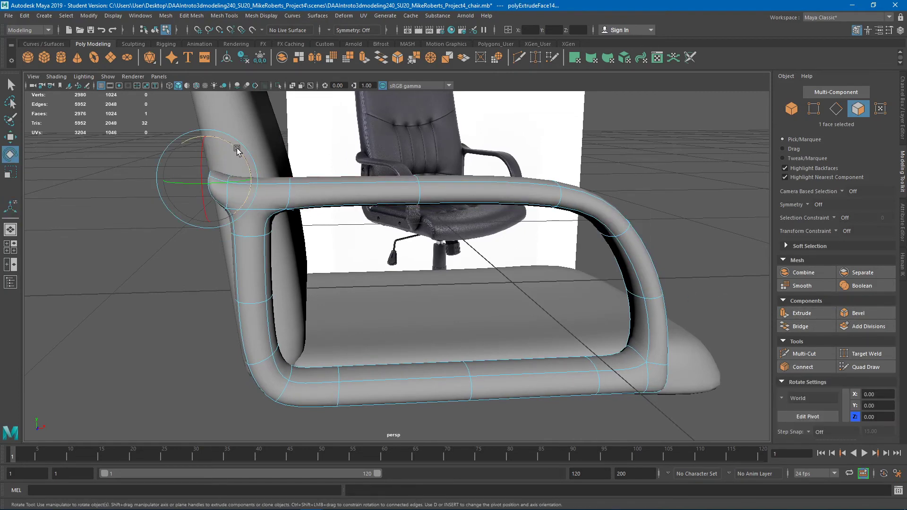
left_click_drag(238, 159, 206, 177)
key("r")
key("w")
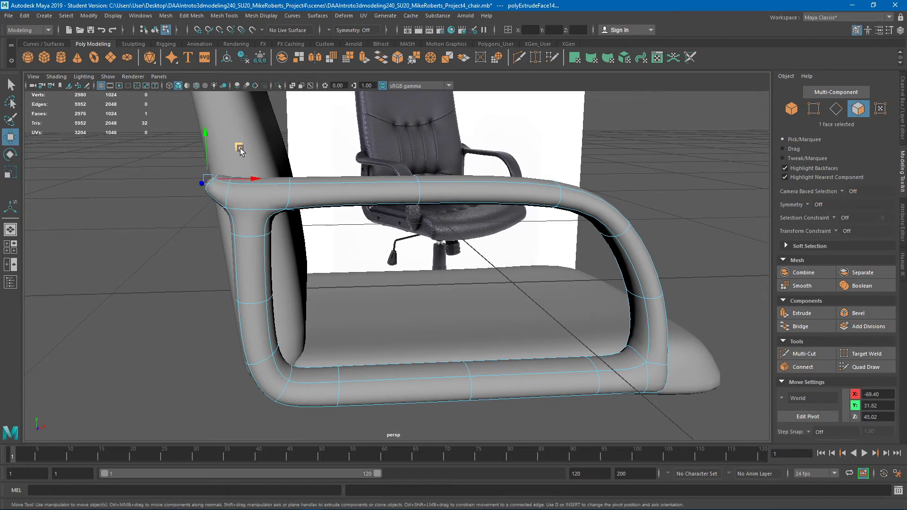
left_click_drag(240, 148, 233, 138)
Step: Fine-tune the position of the extruded tip face at the armrest's upper rear corner
left_click_drag(382, 162, 317, 165, "alt")
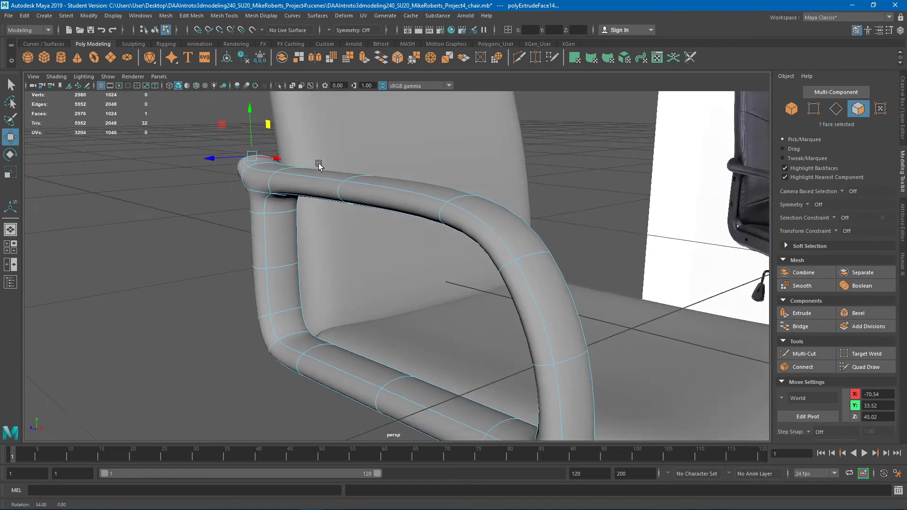
left_click_drag(270, 125, 269, 121)
left_click_drag(293, 152, 396, 194, "alt")
key("e")
key("q")
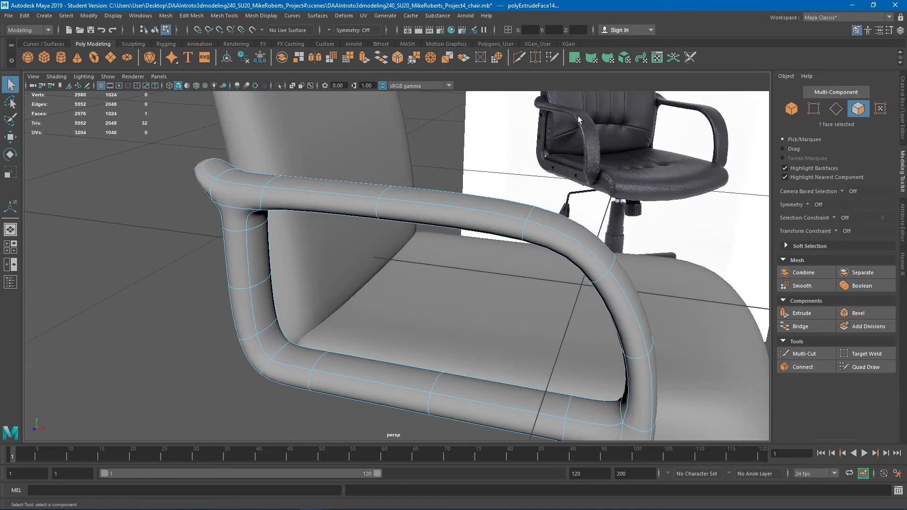
Step: Try a paint selection of the outer side faces from the armrest's rear tip to its front lower end
left_click_drag(585, 180, 448, 187, "alt")
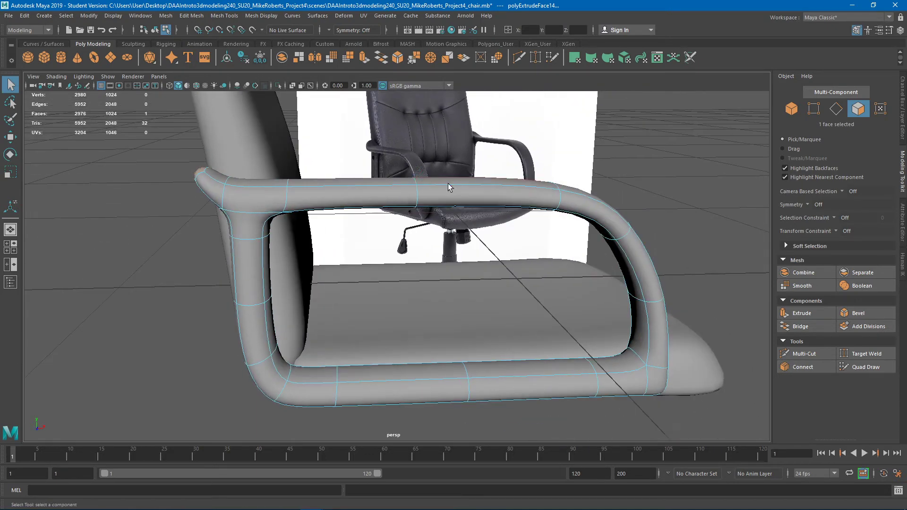
left_click(234, 195)
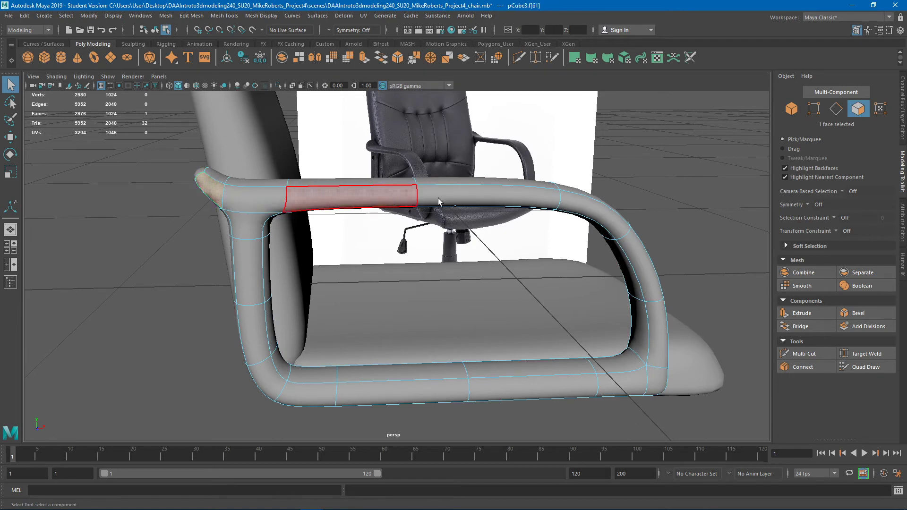
key("Tab")
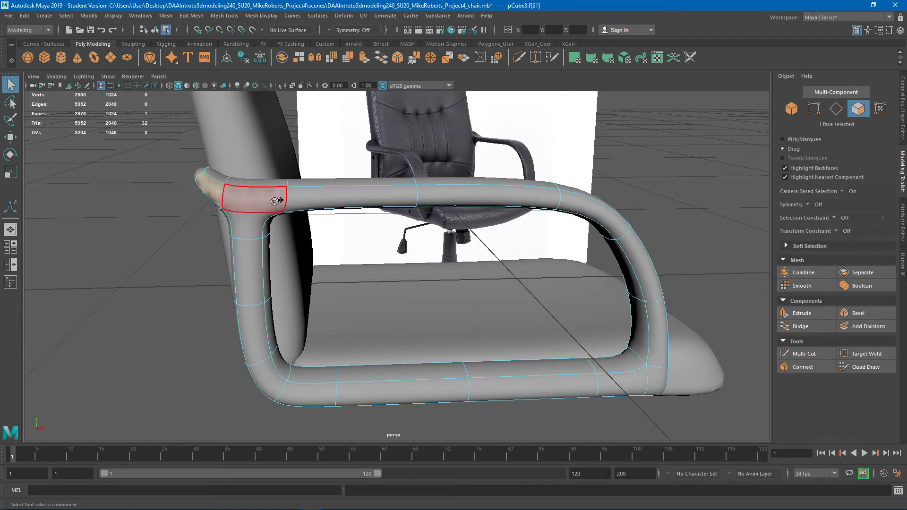
left_click_drag(265, 201, 461, 197)
mouse_move(598, 210)
left_mouse_down()
mouse_move(654, 296)
mouse_move(660, 385)
left_mouse_up()
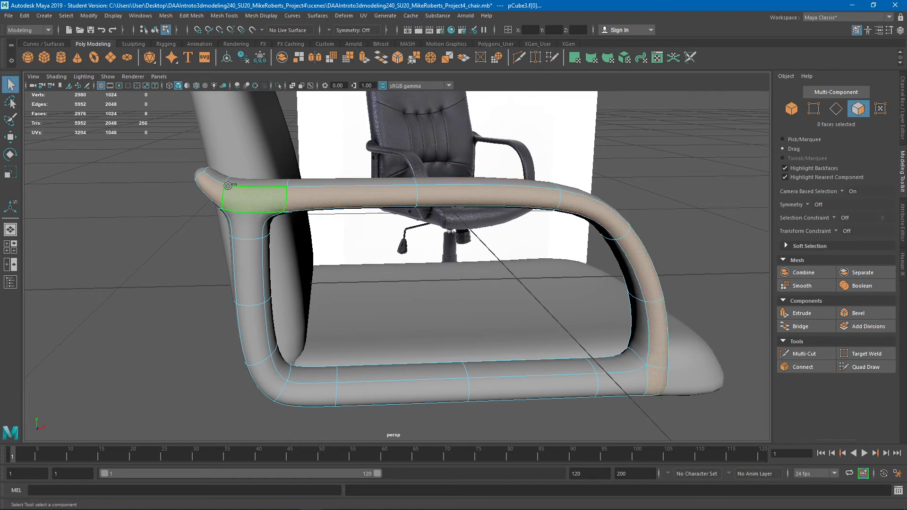
mouse_move(228, 186)
left_mouse_down("shift")
mouse_move(213, 185)
mouse_move(503, 203)
left_mouse_up("shift")
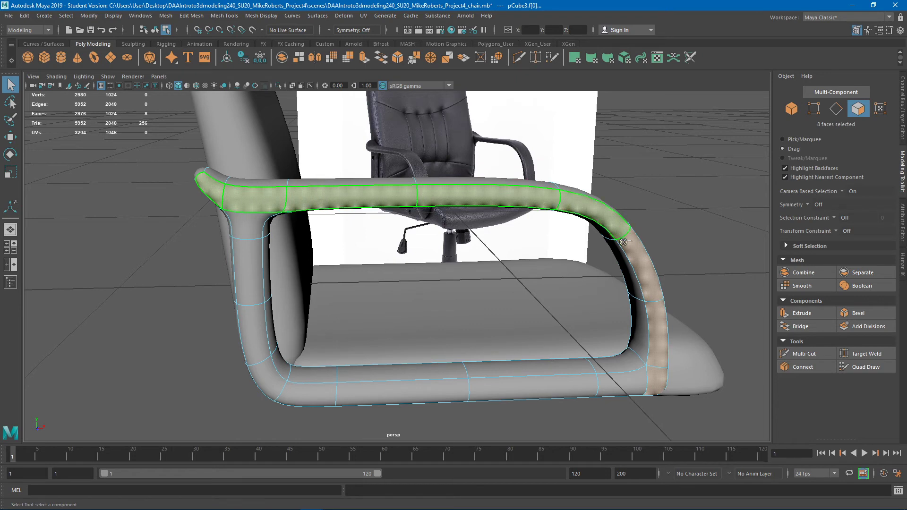
left_click(696, 237)
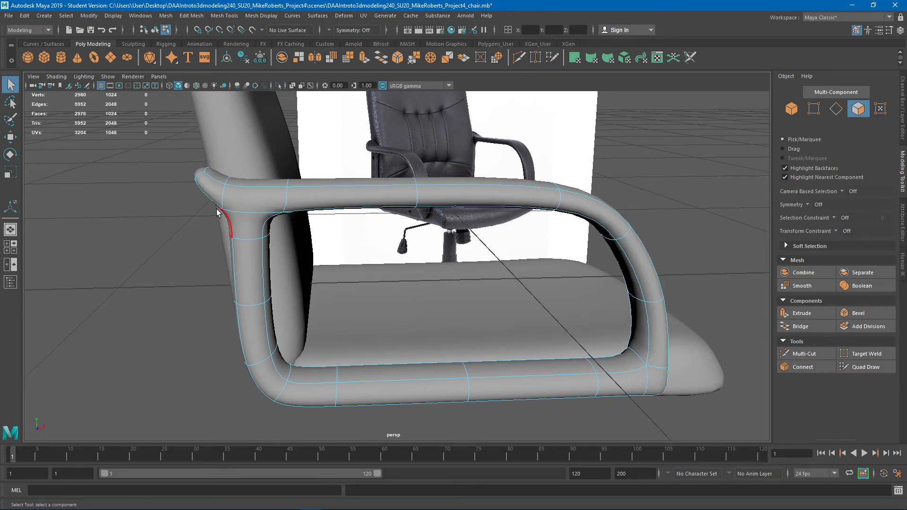
Step: Select the loop of side faces running from the armrest's rear tip over the top bar to its front lower end
left_click(208, 190)
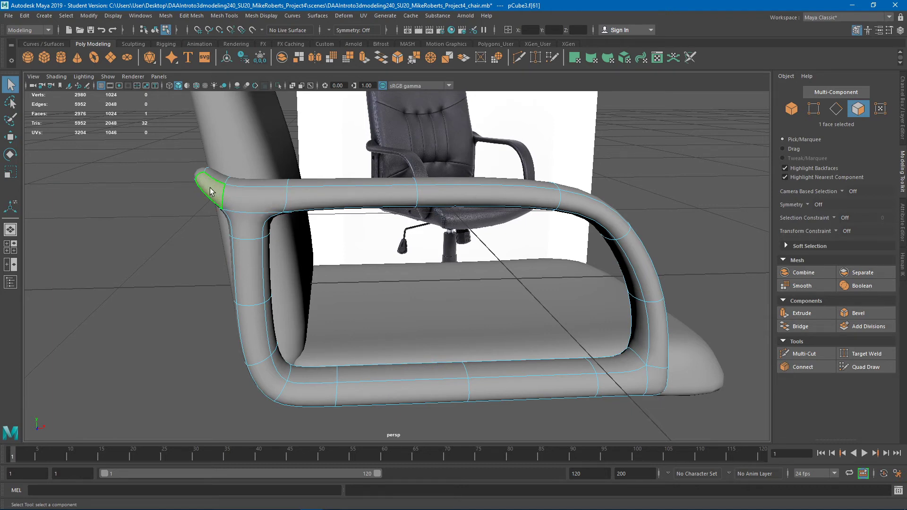
double_click(658, 375, "shift")
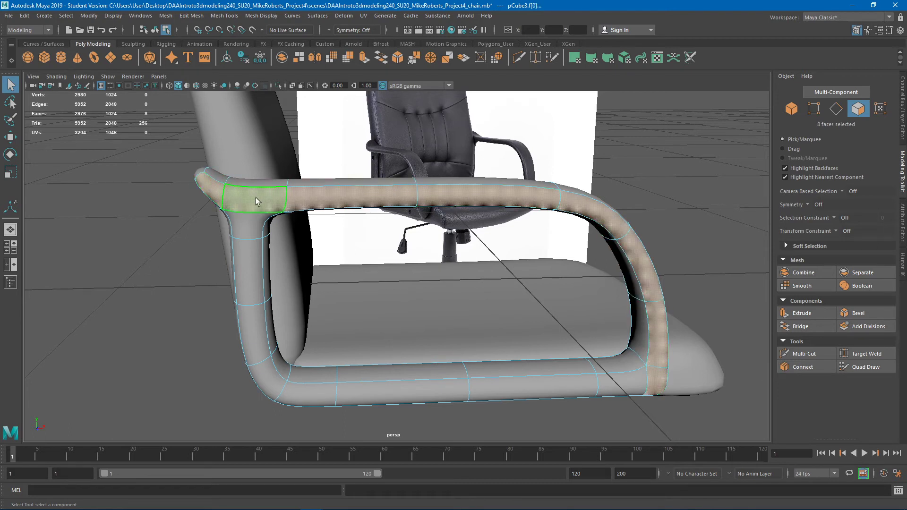
left_click(399, 194)
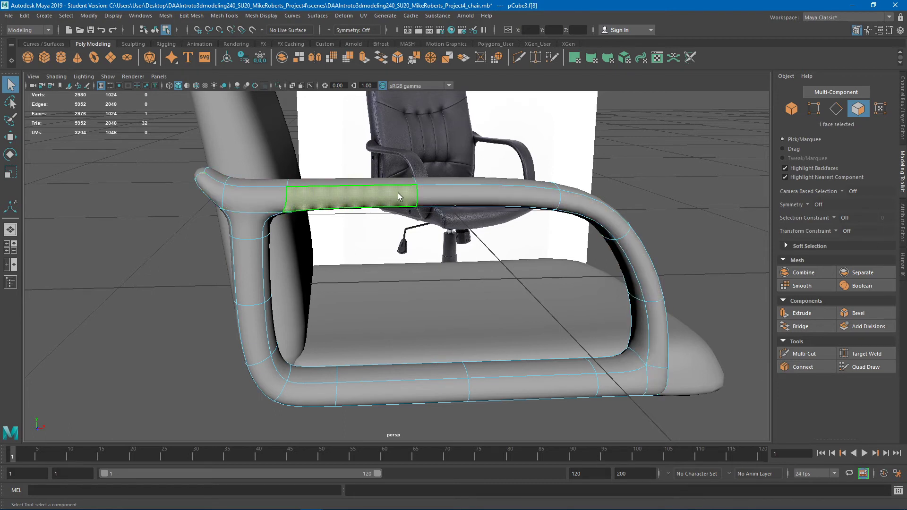
double_click(443, 194, "shift")
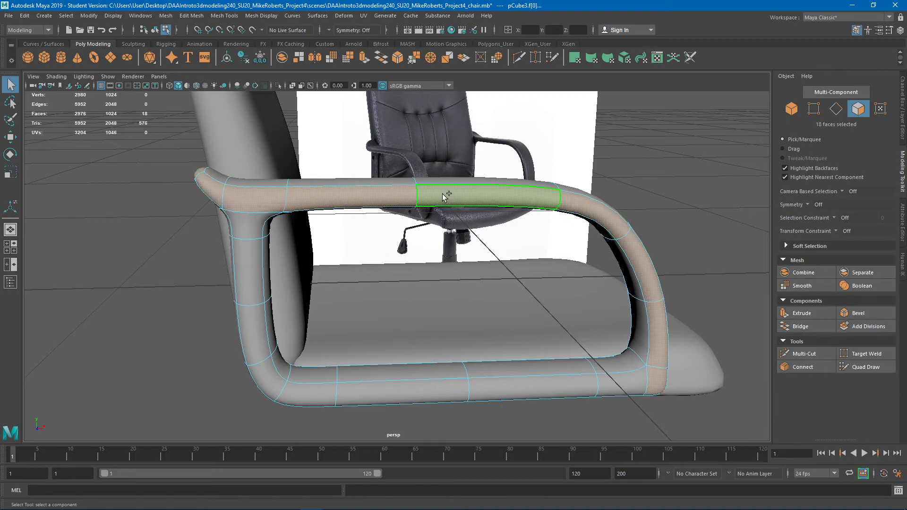
left_click_drag(442, 193, 412, 223, "alt")
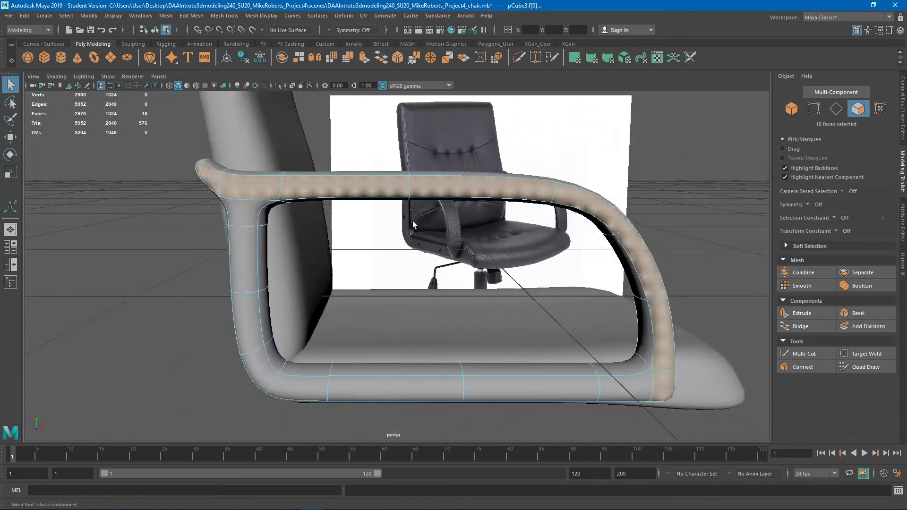
Step: Try selecting a run of edges along the armrest's top bar, starting from the rear tip
left_click(209, 178)
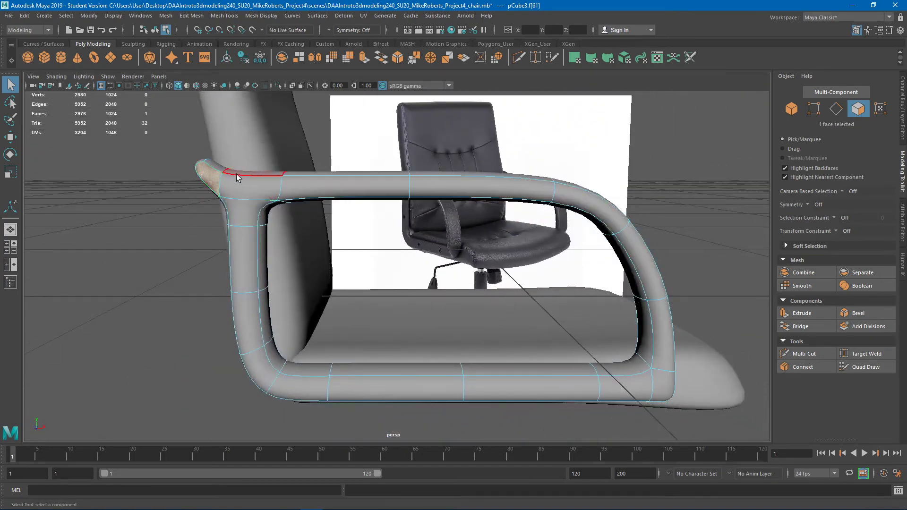
left_click_drag(236, 174, 242, 172, "alt")
right_click_drag(243, 171, 211, 178)
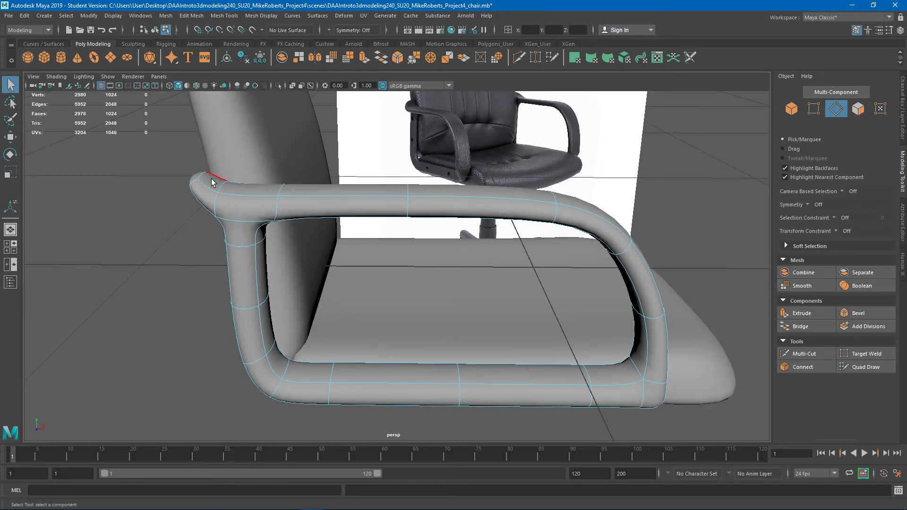
left_click(211, 181)
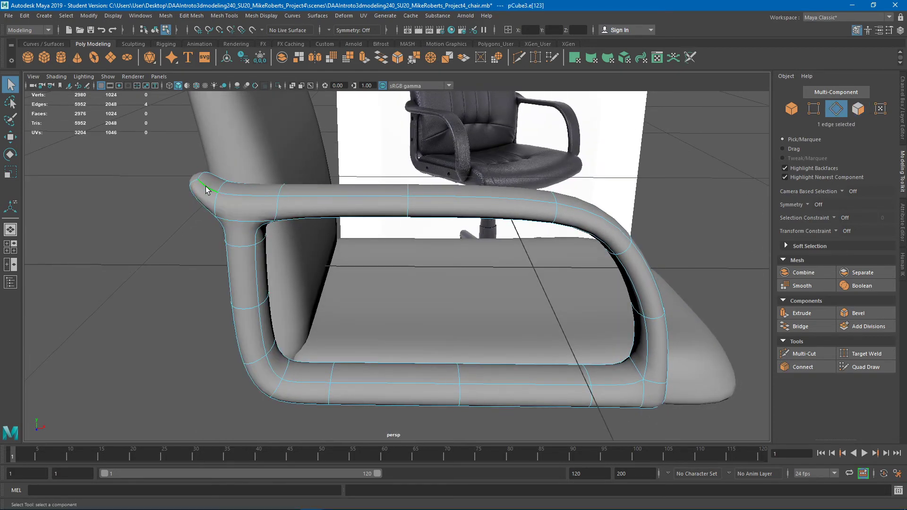
double_click(610, 221, "shift")
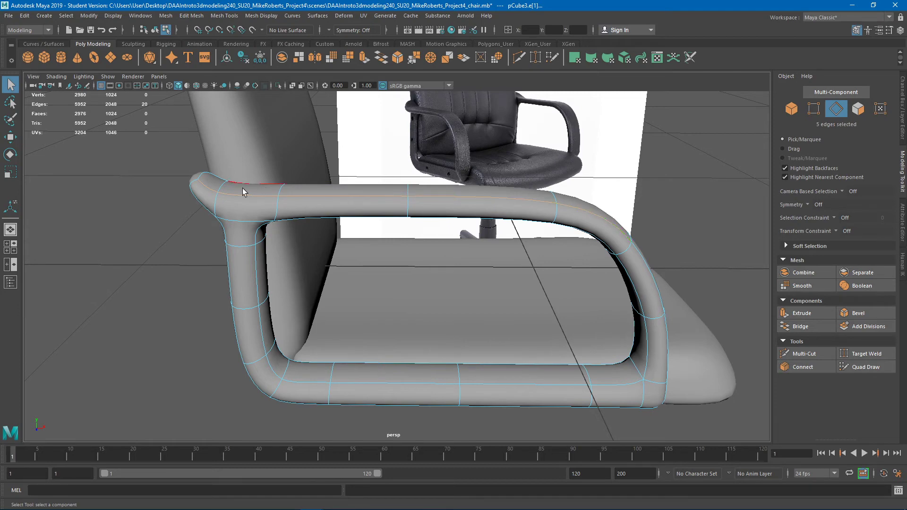
Step: Select the eight outer side faces running from the armrest's rear tip over the top bar to its front lower end
right_click_drag(237, 195, 238, 221)
left_click(208, 200)
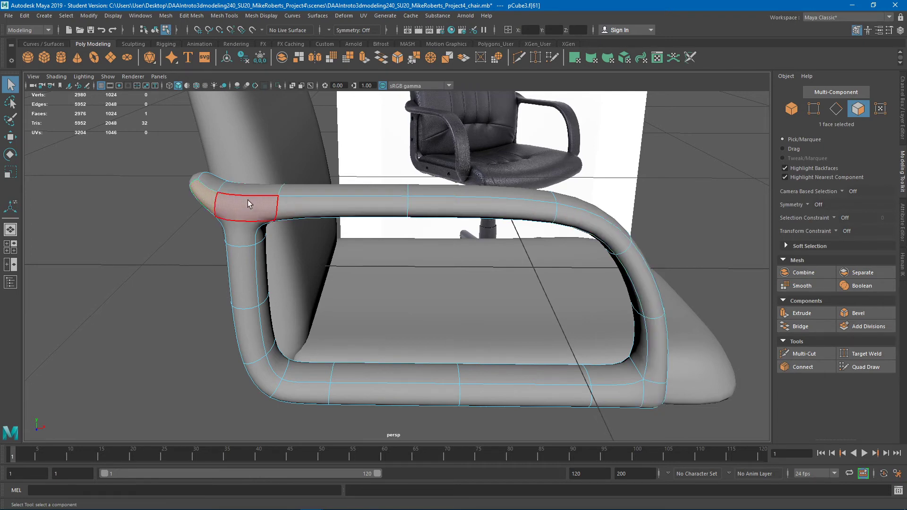
double_click(660, 393, "shift")
mouse_move(672, 364)
left_mouse_down("alt")
mouse_move(573, 330)
mouse_move(666, 352)
left_mouse_up("alt")
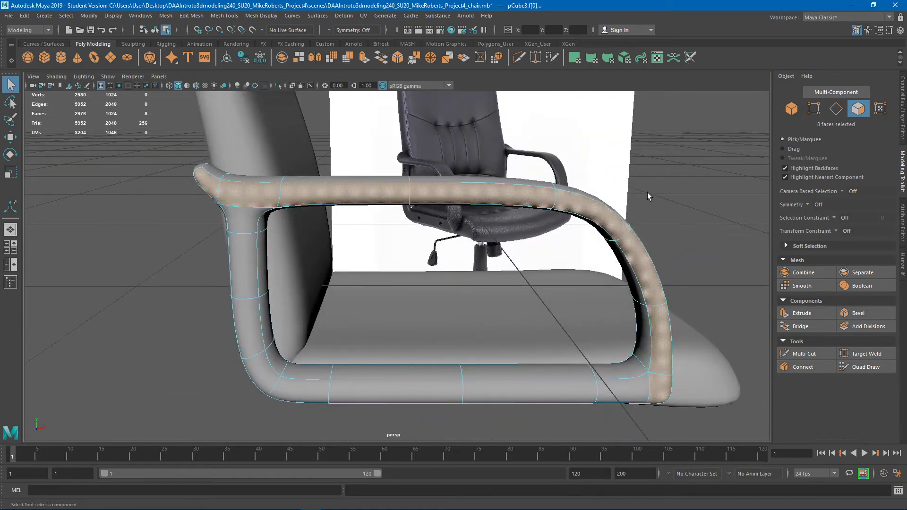
Step: Extrude the selected side faces and move them outward to about Z 56.17
key("f")
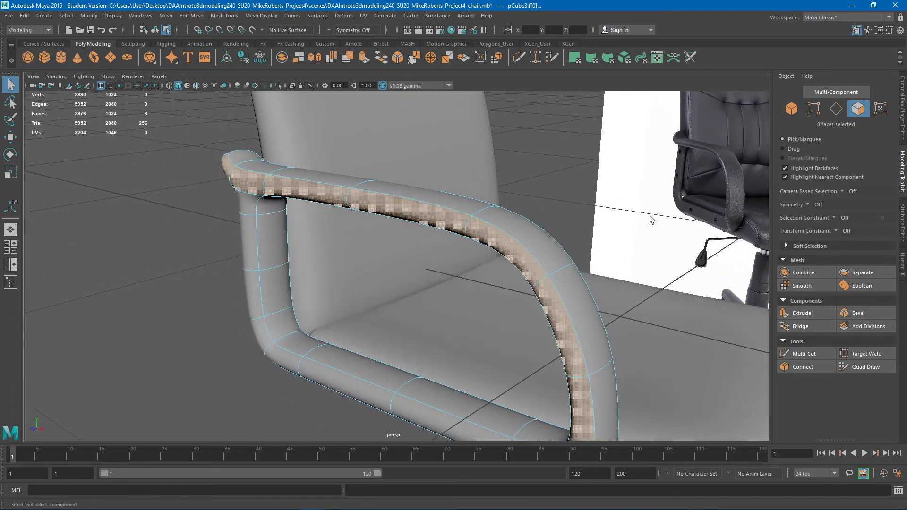
middle_click_drag(650, 230, 616, 220, "alt")
left_click(803, 314)
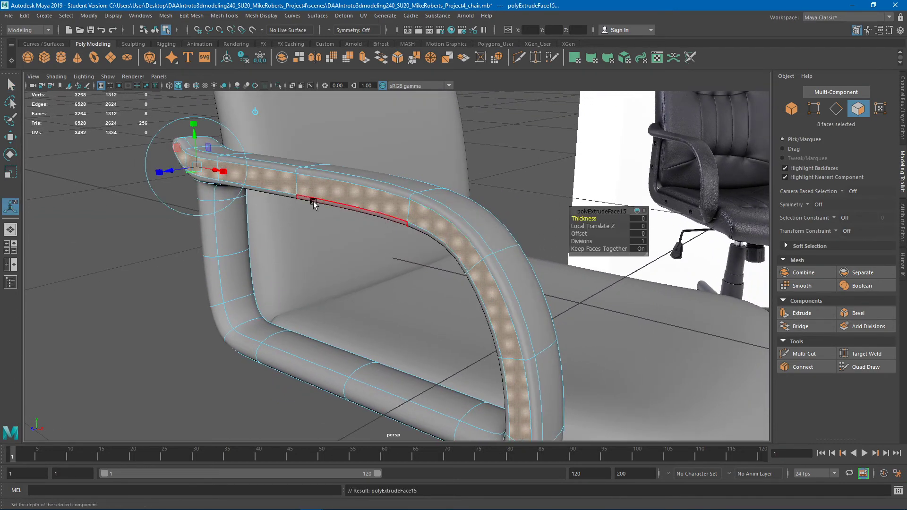
key("w")
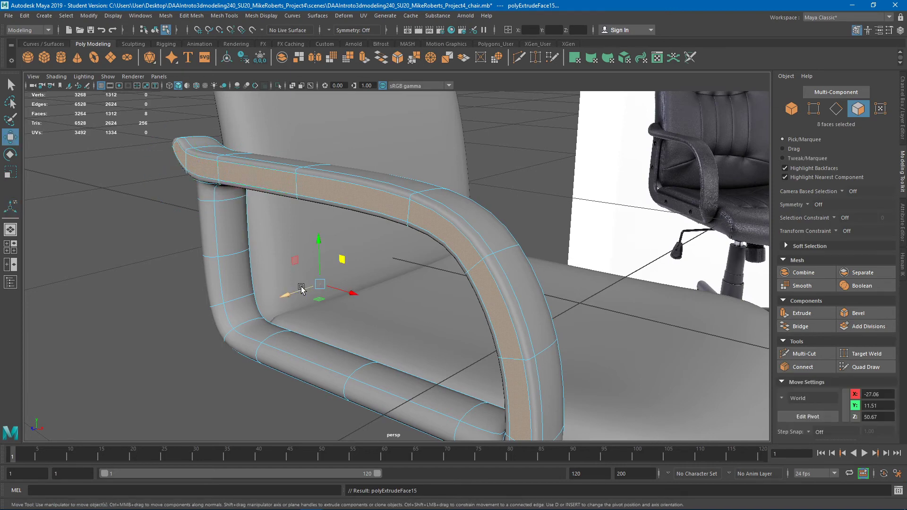
left_click_drag(300, 289, 278, 295)
middle_click_drag(279, 295, 283, 227, "alt")
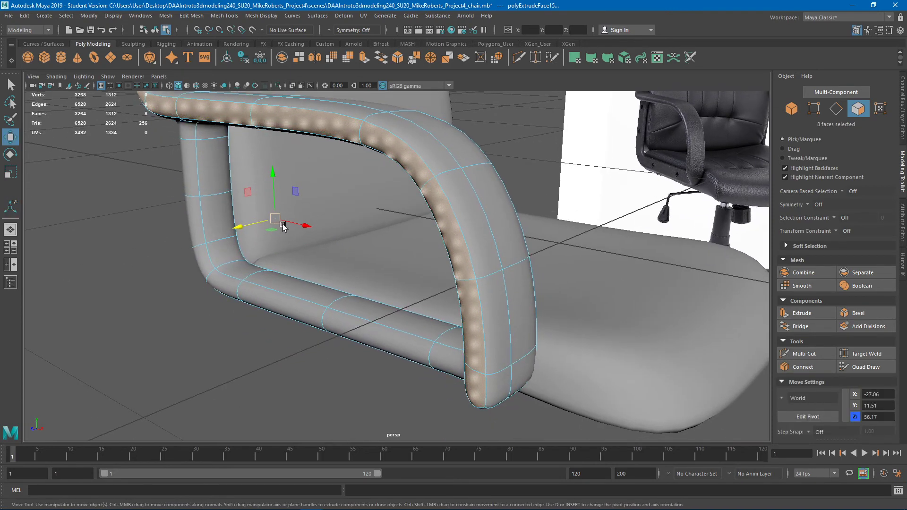
left_click_drag(283, 227, 668, 232, "alt")
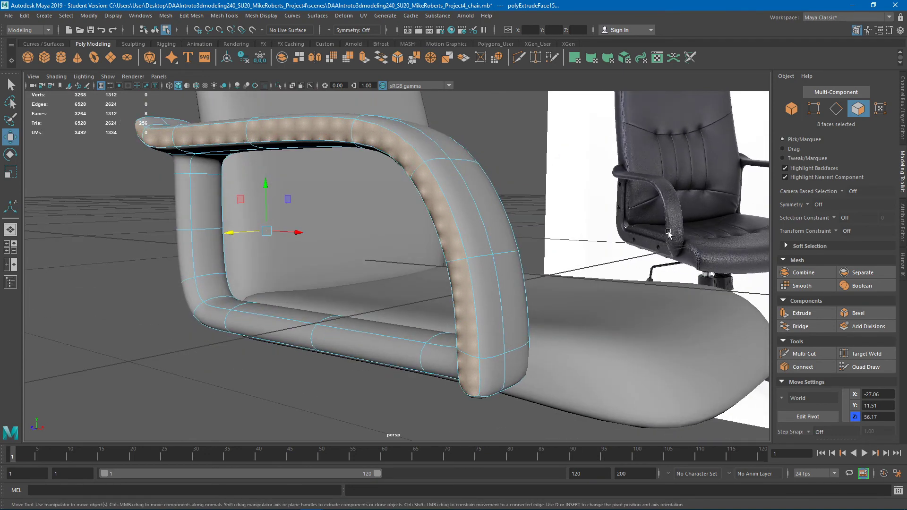
Step: Move the bottom edge of the armrest's front end up and inward to about Y -9.85, Z 51.11
right_click_drag(508, 241, 510, 215)
left_click_drag(502, 319, 337, 292, "alt")
left_click(456, 270)
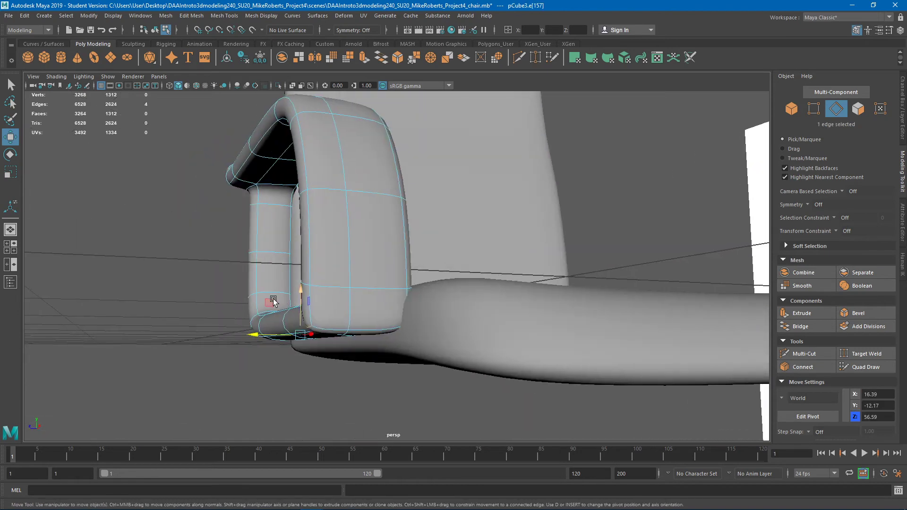
mouse_move(272, 301)
left_mouse_down()
mouse_move(294, 284)
mouse_move(275, 257)
mouse_move(332, 314)
mouse_move(365, 281)
mouse_move(328, 282)
mouse_move(271, 311)
left_mouse_up()
left_click(302, 287)
left_click(312, 322)
left_click(371, 259)
left_click_drag(271, 311, 282, 236, "alt")
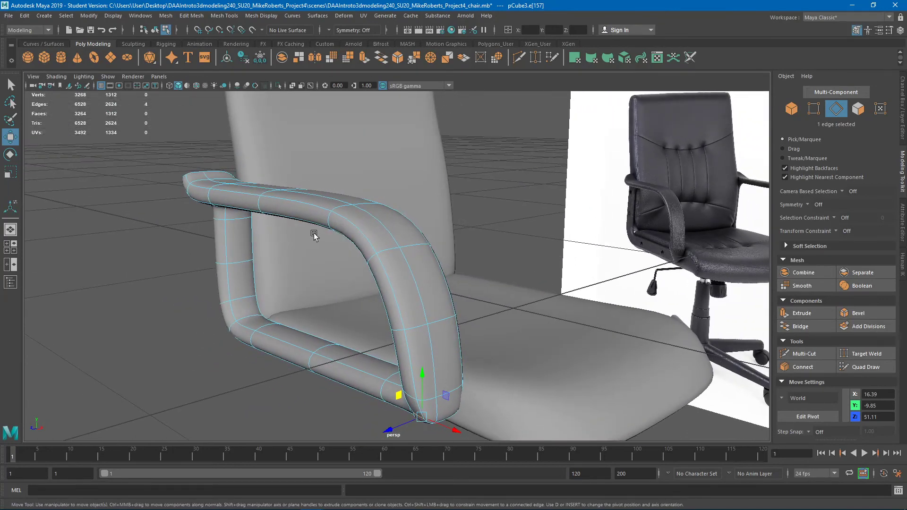
Step: Return to object mode and insert a lengthwise edge loop along the armrest frame through its rear post with Multi-Cut
right_click_drag(313, 212, 356, 192)
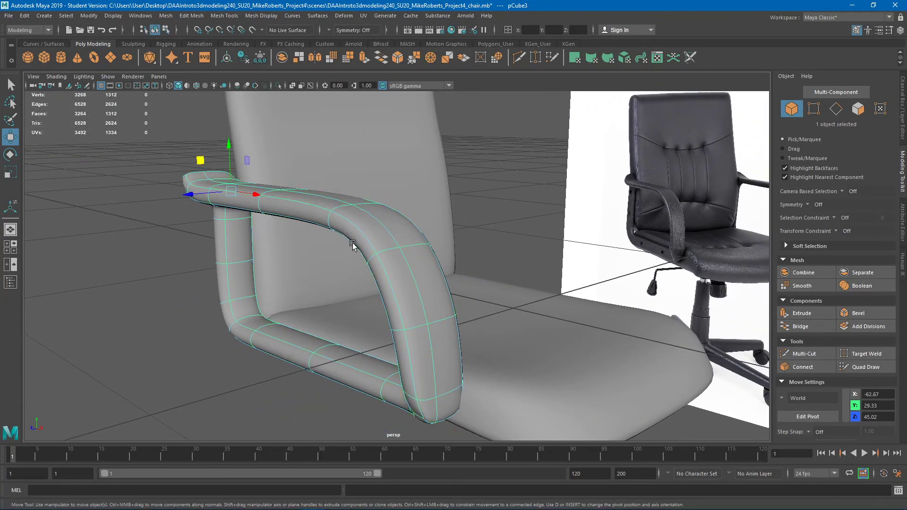
left_click_drag(352, 244, 372, 213, "alt")
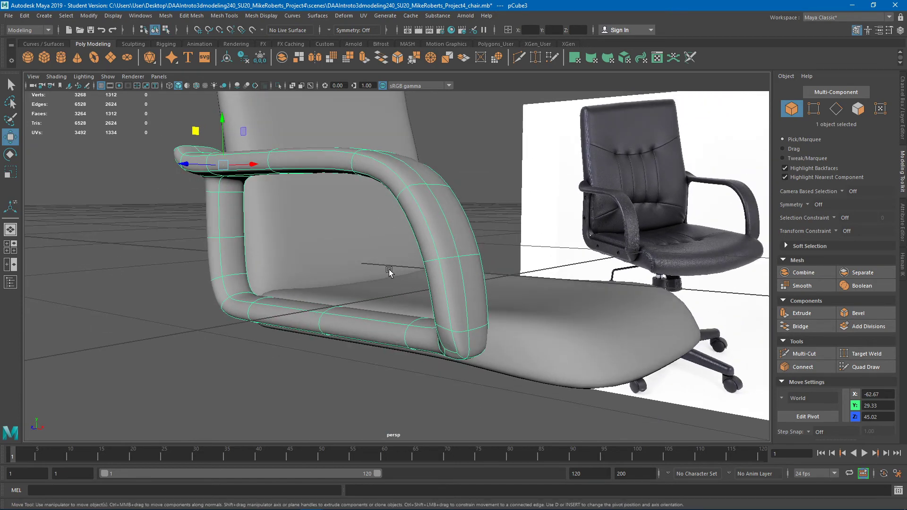
left_click_drag(389, 265, 358, 305, "alt")
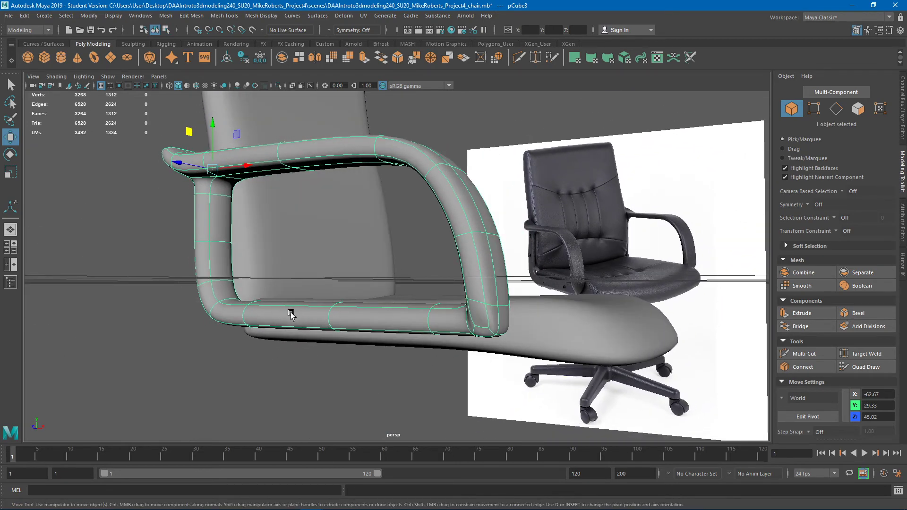
left_click_drag(291, 315, 282, 321, "alt")
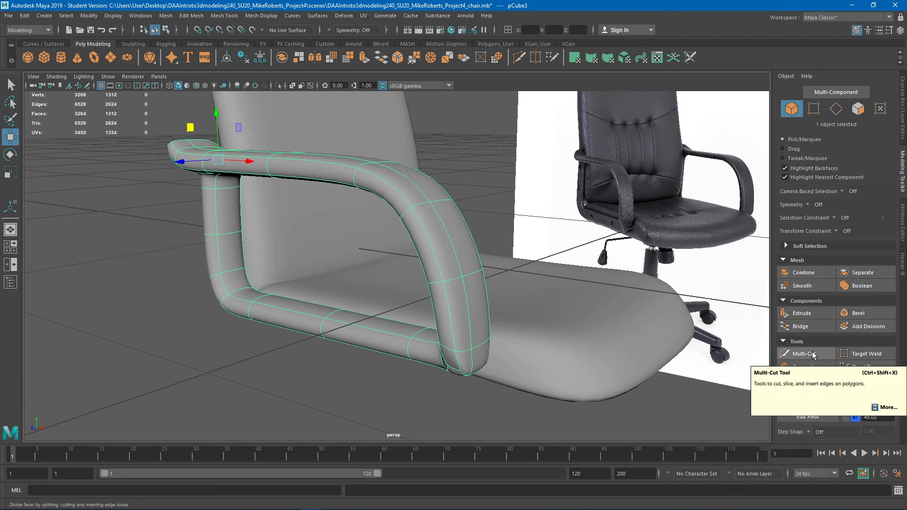
left_click_drag(423, 312, 385, 310, "alt")
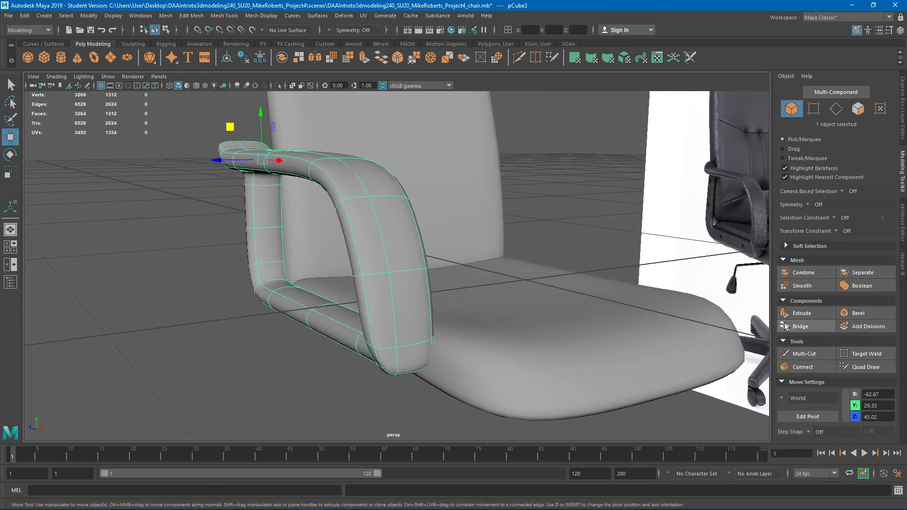
left_click(803, 353)
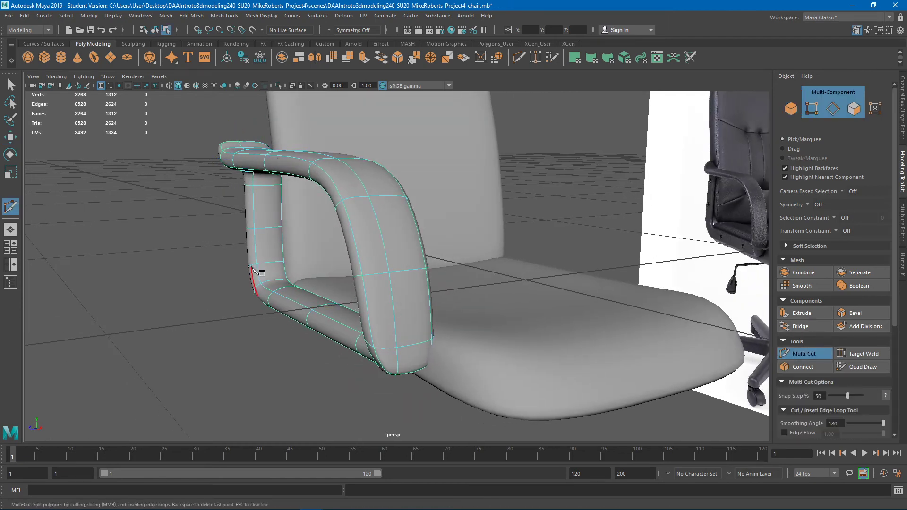
left_click(258, 229, "ctrl")
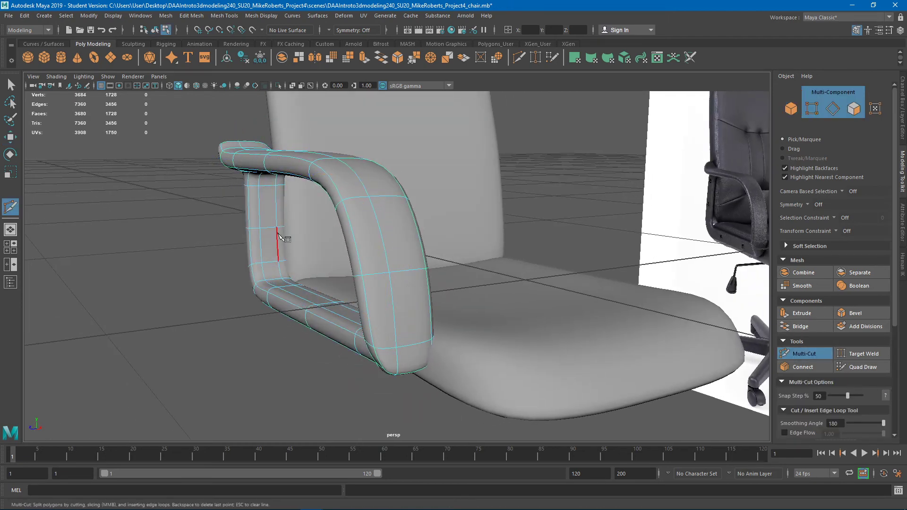
mouse_move(278, 235)
left_mouse_down("alt")
mouse_move(292, 257)
mouse_move(274, 237)
left_mouse_up("alt")
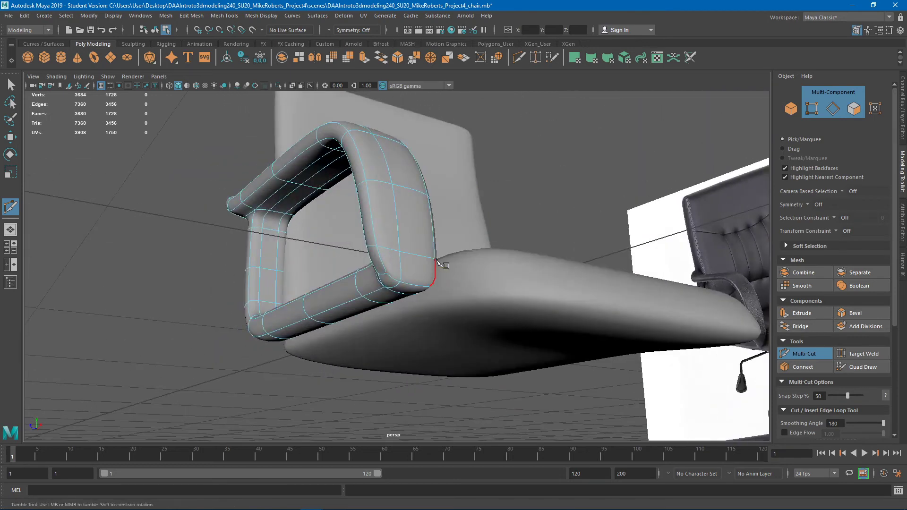
Step: Insert three more lengthwise edge loops along the armrest, including its top bar, and show the smooth preview together with its cage
left_click_drag(438, 262, 364, 247, "alt")
left_click(364, 247, "ctrl")
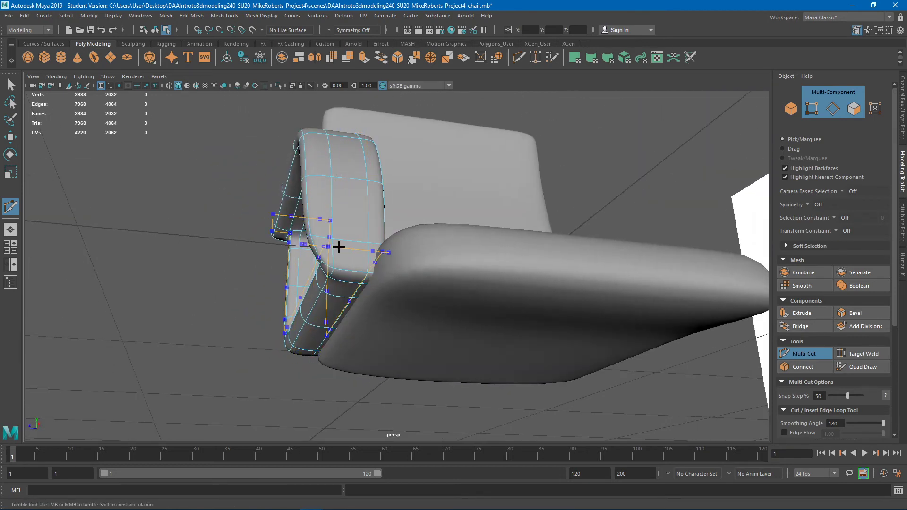
left_click(339, 246, "ctrl")
left_click_drag(339, 247, 389, 281, "alt")
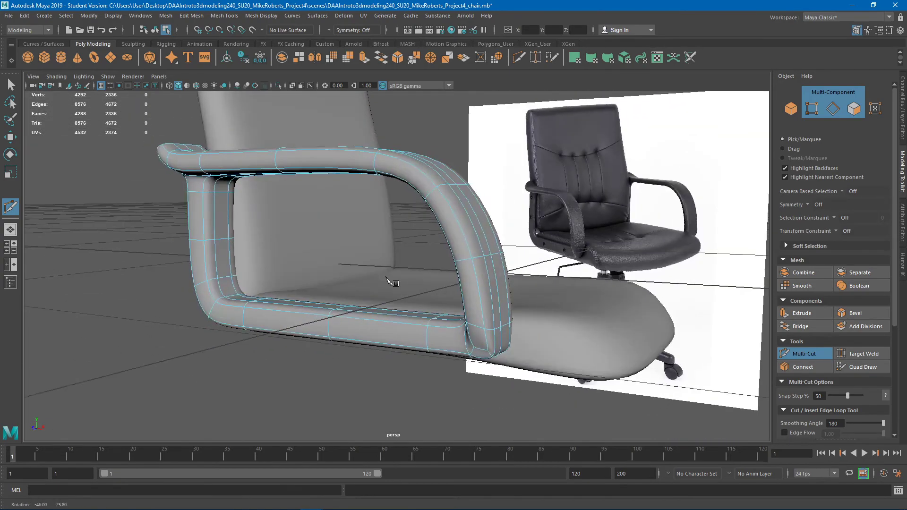
left_click(372, 156, "ctrl")
left_click_drag(372, 156, 356, 247, "alt")
right_click_drag(356, 247, 399, 281, "alt")
key("2")
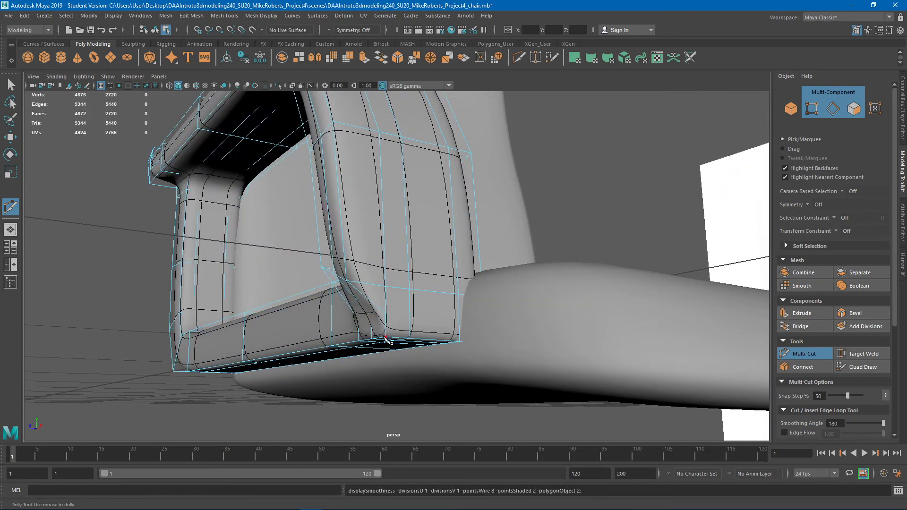
Step: Return to the plain smooth preview and move the two short edges where the lower bar meets the armrest's front post
key("q")
right_click_drag(373, 321, 374, 281)
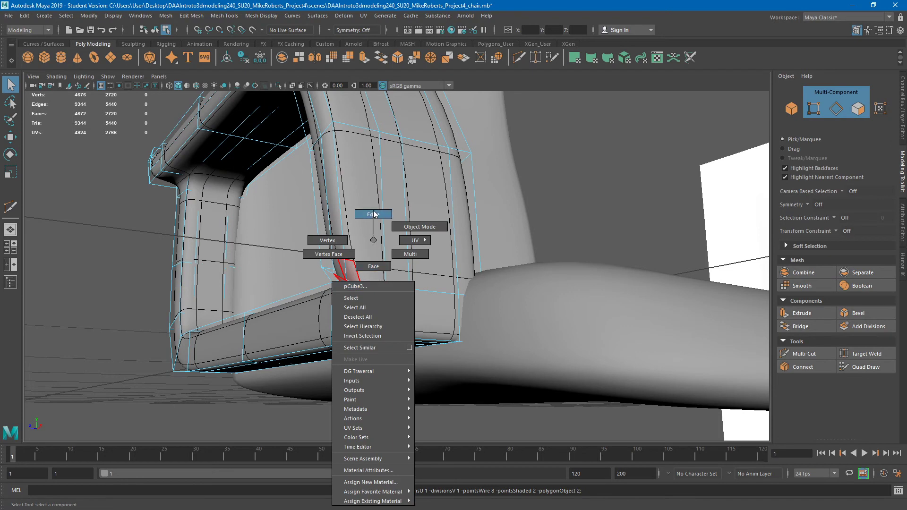
right_click_drag(374, 214, 374, 213)
double_click(357, 314)
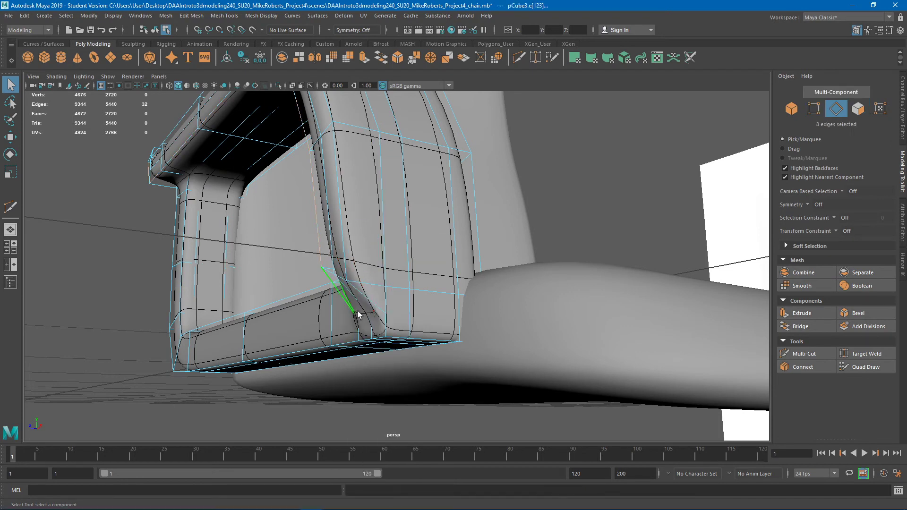
key("3")
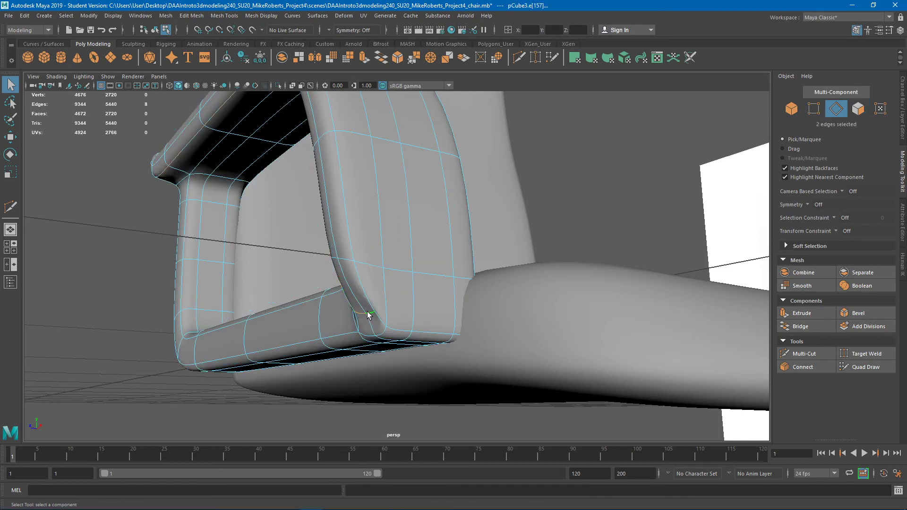
left_click_drag(368, 315, 323, 321, "alt")
key("w")
left_click_drag(259, 318, 435, 339)
left_click(735, 215)
scroll(661, 237, "down", 2)
left_click_drag(625, 243, 534, 244, "alt")
scroll(446, 213, "down", 3)
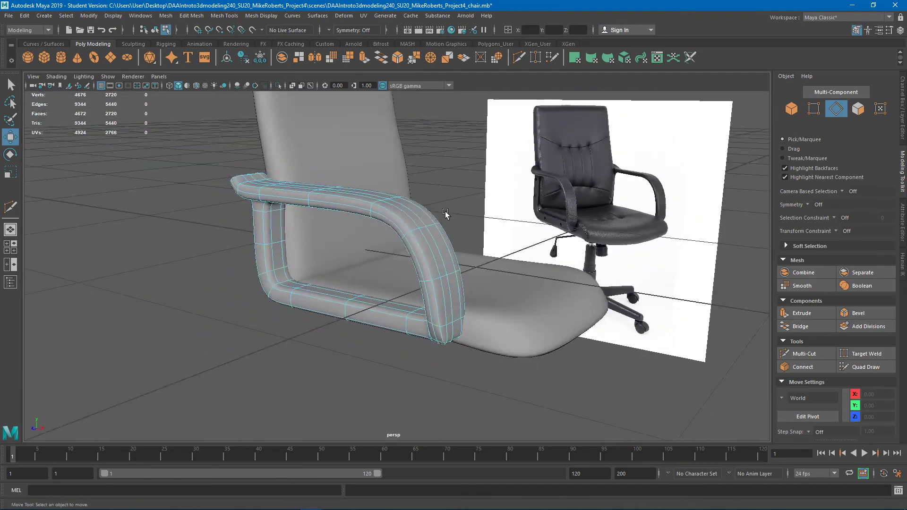
Step: Scale the whole armrest narrower across its width, move it sideways to about Z 44.29, and save the scene
left_click_drag(445, 213, 420, 243, "alt")
right_click_drag(370, 225, 395, 210)
left_click_drag(372, 230, 335, 238, "alt")
key("r")
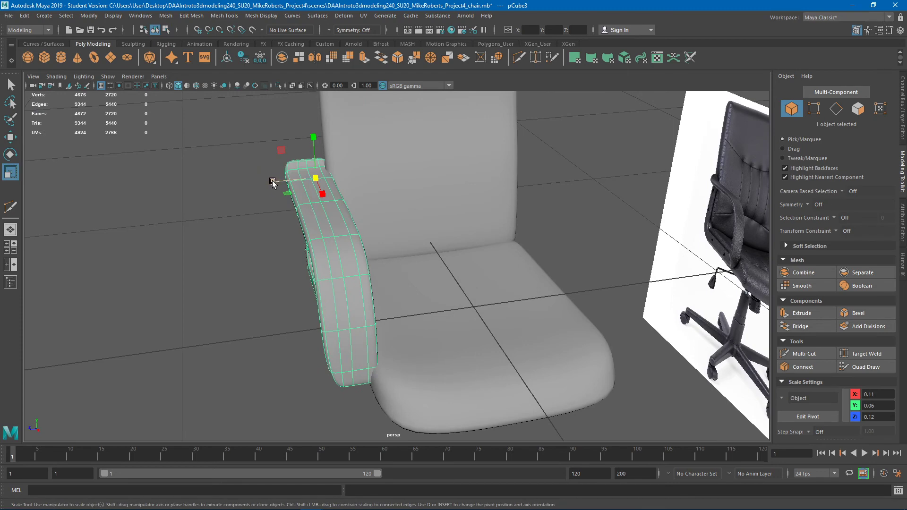
left_click_drag(272, 182, 337, 183)
key("w")
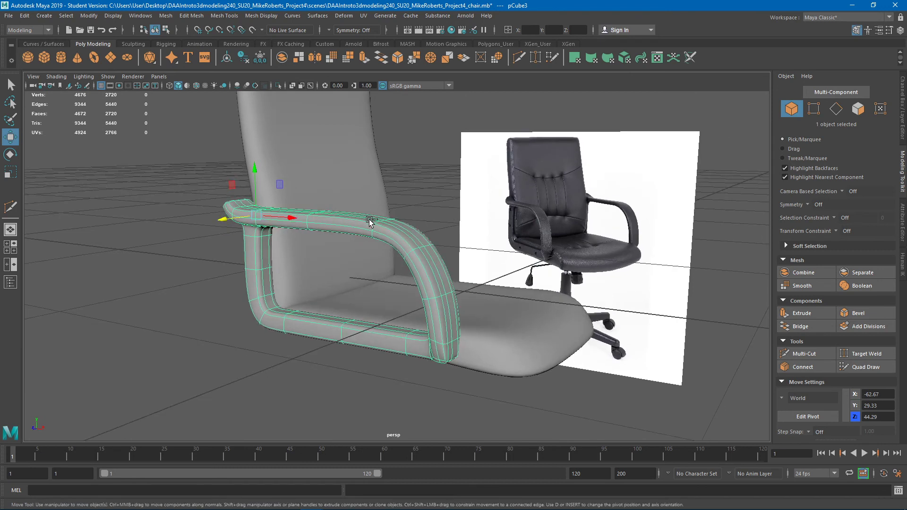
key("ctrl+s")
left_click(433, 266)
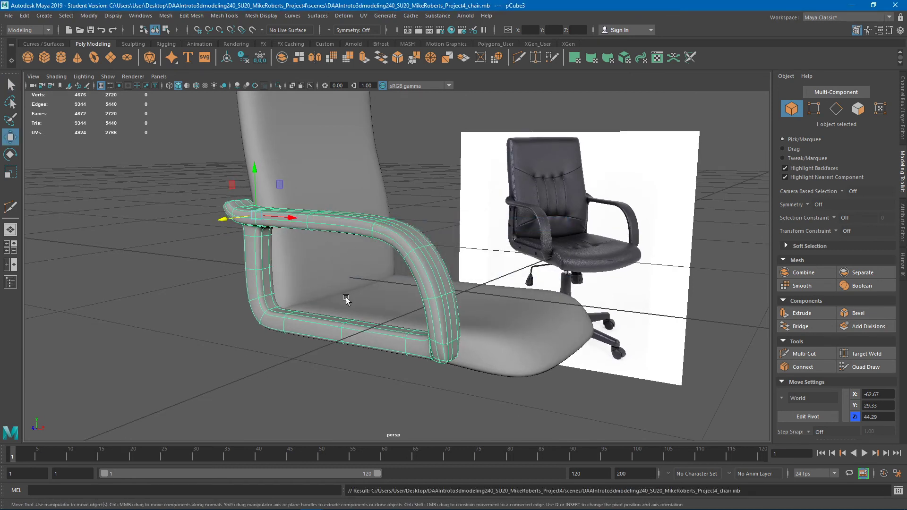
Step: Examine the armrest from the front, from underneath and from its outer side against the reference, and save the scene
left_click_drag(346, 298, 272, 297, "alt")
right_click_drag(272, 296, 316, 293, "alt")
left_click_drag(316, 292, 234, 263, "alt")
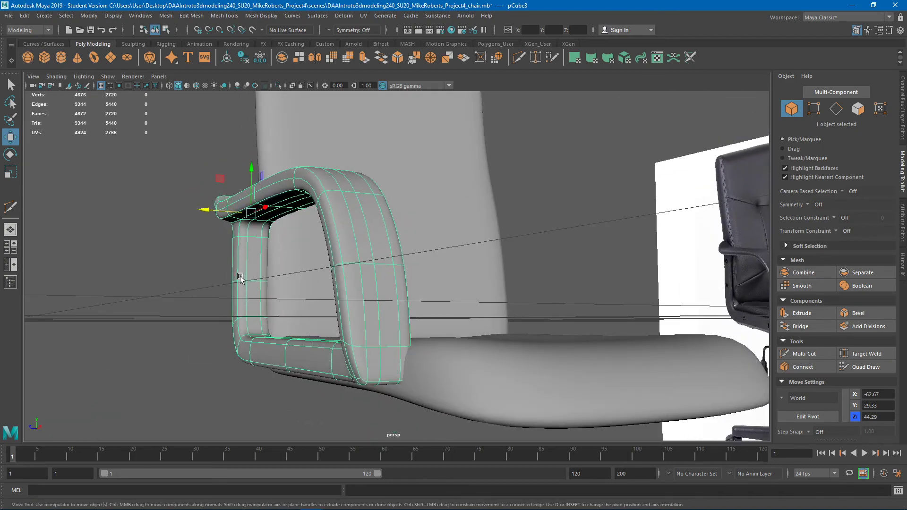
left_click_drag(240, 279, 271, 263, "alt")
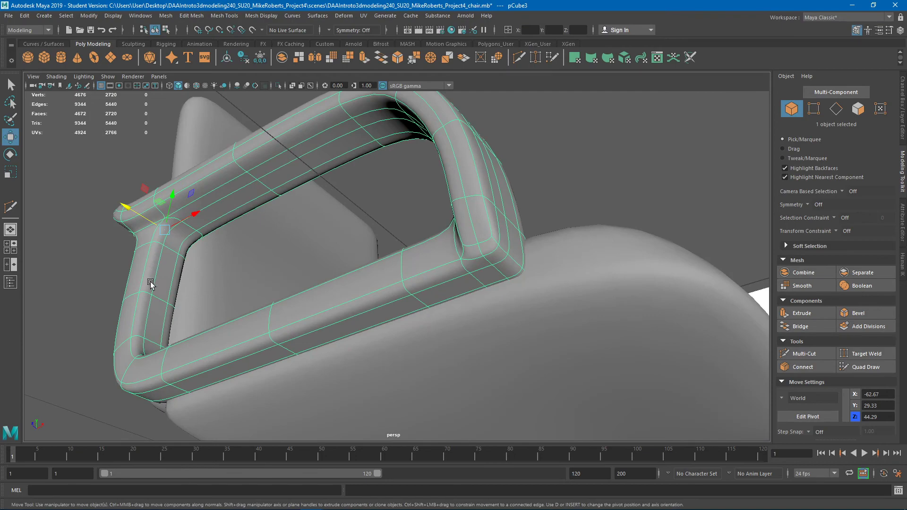
left_click_drag(183, 251, 175, 216, "alt")
left_click_drag(520, 233, 394, 281, "alt")
left_click_drag(320, 196, 500, 232, "alt")
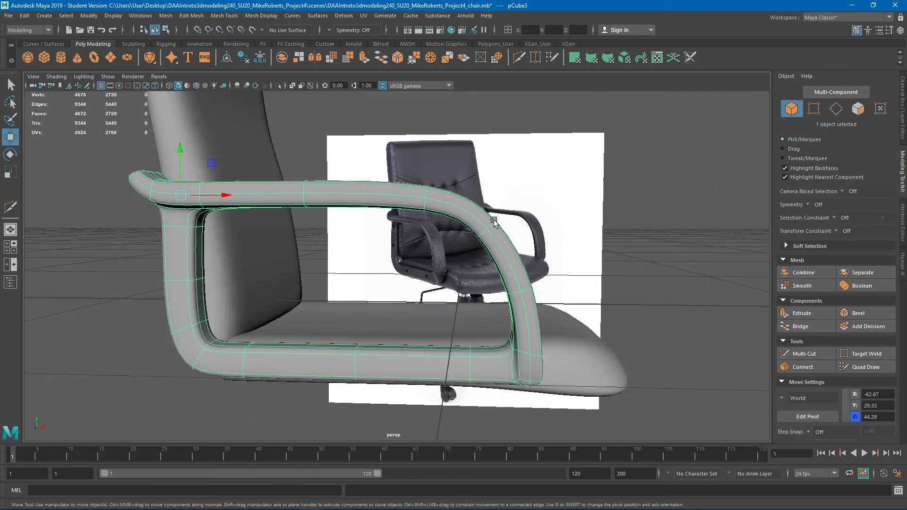
left_click_drag(533, 334, 425, 256, "alt")
key("ctrl+s")
left_click(429, 265)
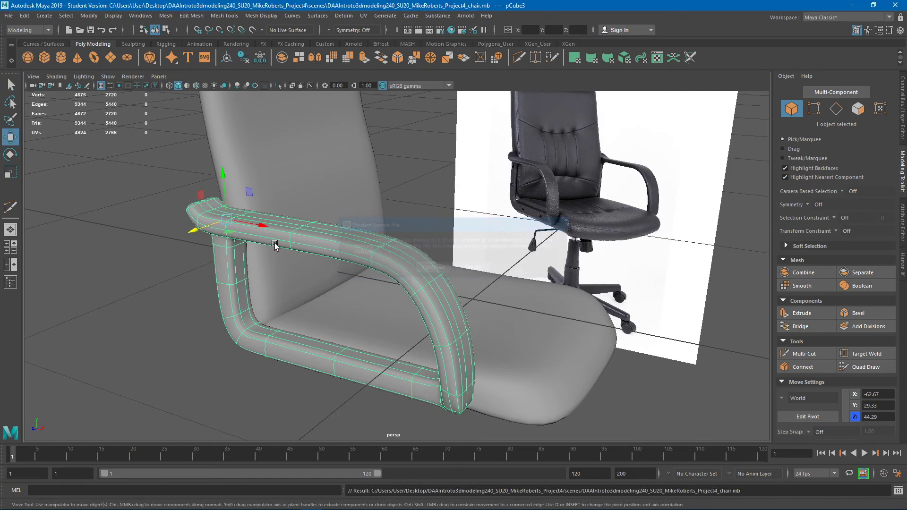
left_click_drag(497, 183, 352, 225, "alt")
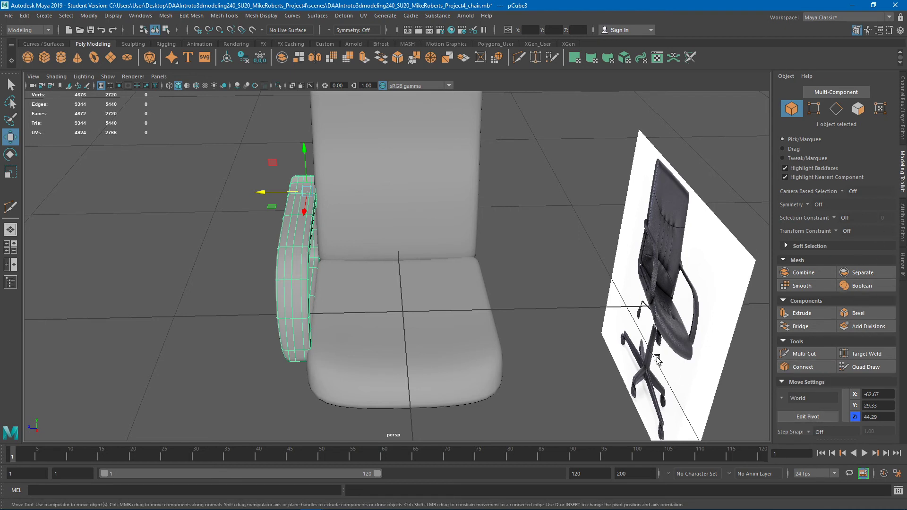
key("d")
key("d")
key("d")
key("d")
key("d")
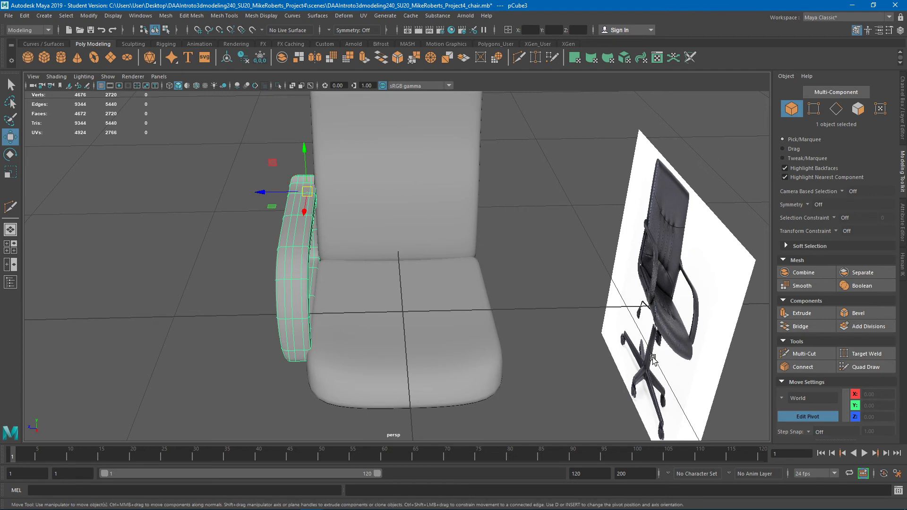
key("d")
key("d")
key("d")
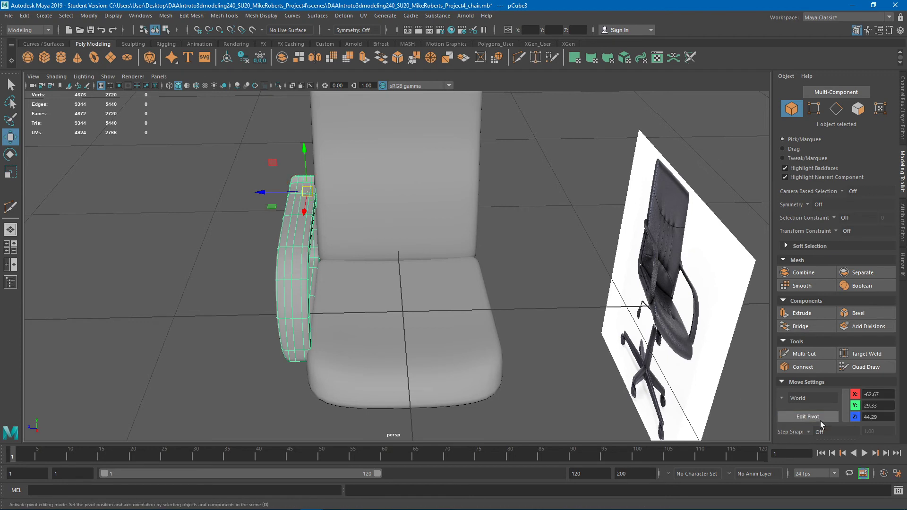
Step: Move the armrest's pivot sideways to the chair's centre line at Z 0 with grid snapping, and leave pivot editing and snapping
left_click(820, 419)
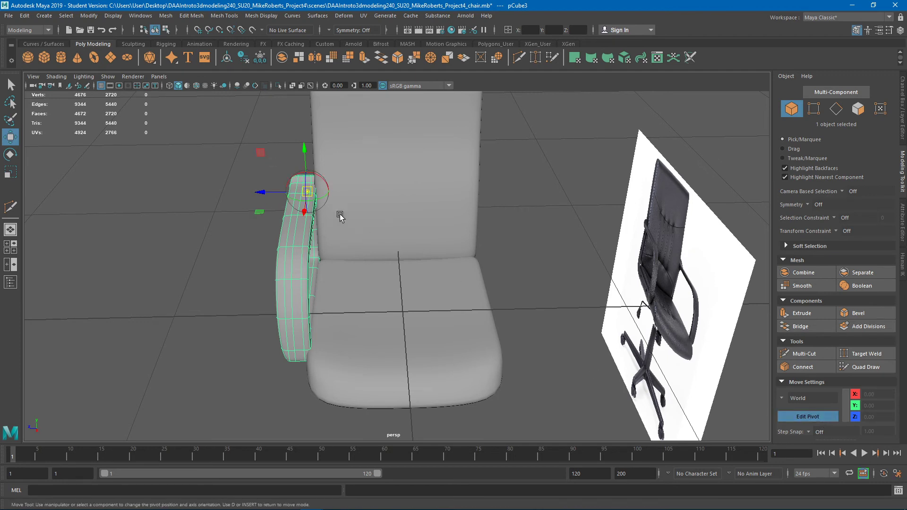
left_click_drag(267, 193, 316, 195)
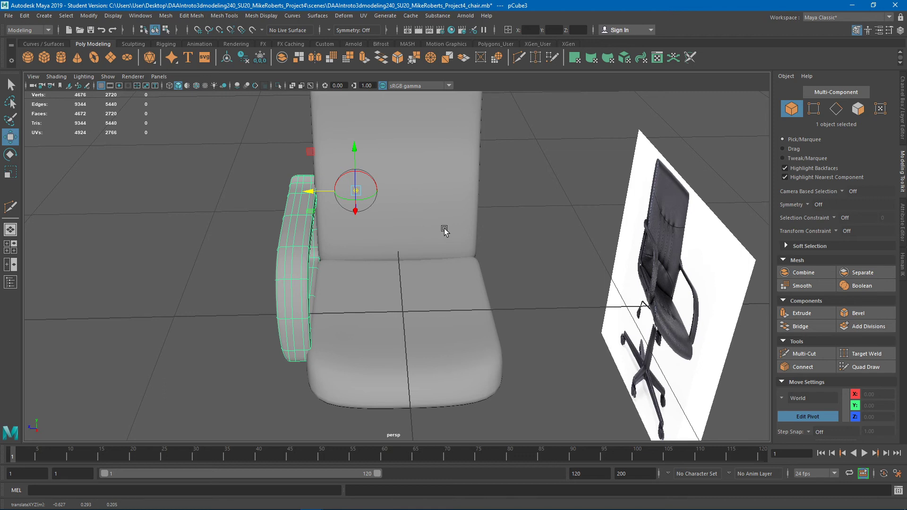
left_click_drag(324, 193, 314, 198)
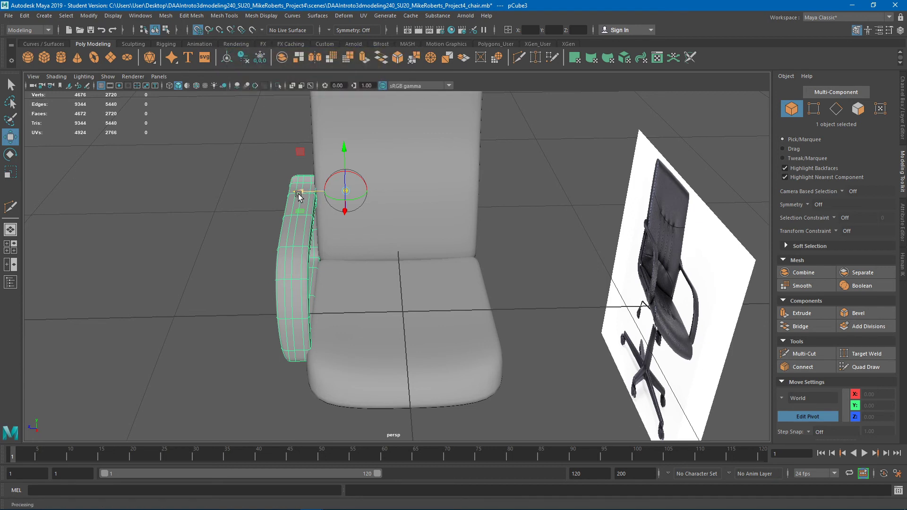
left_click_drag(298, 191, 355, 193)
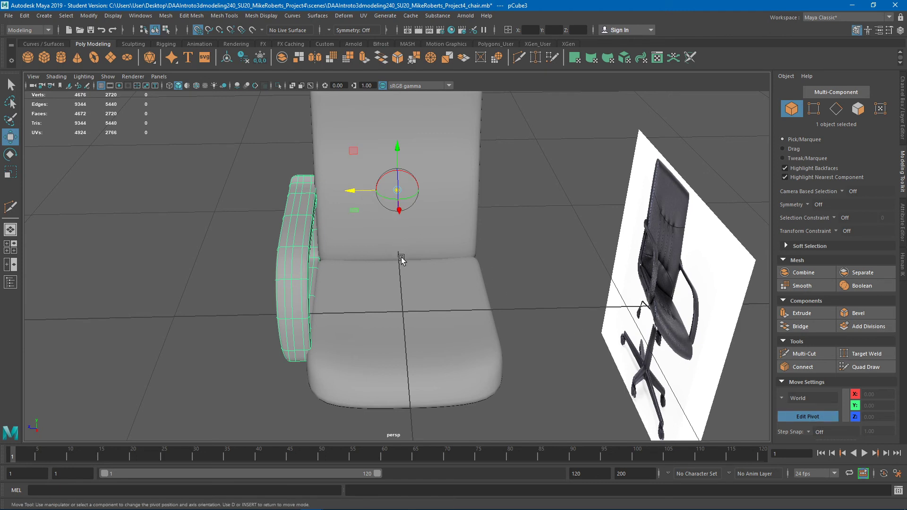
left_click_drag(419, 253, 389, 237, "alt")
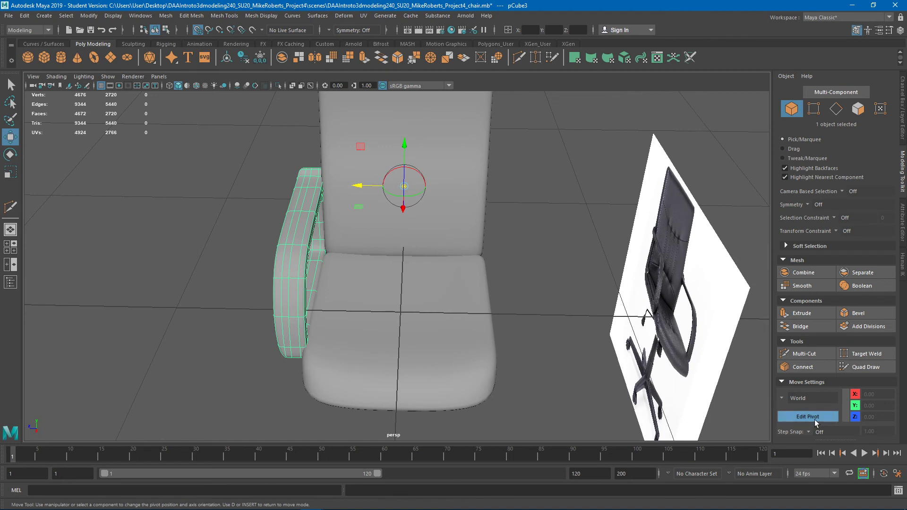
left_click(816, 417)
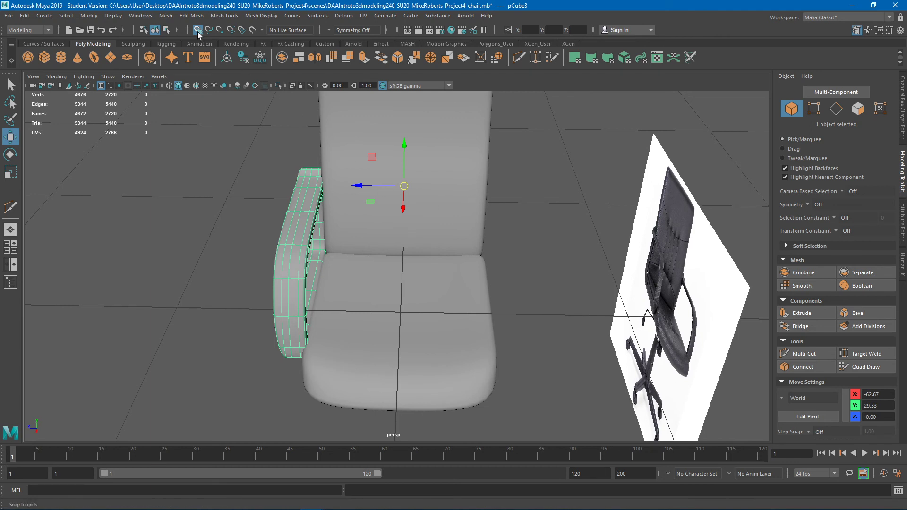
left_click_drag(376, 186, 462, 202, "alt")
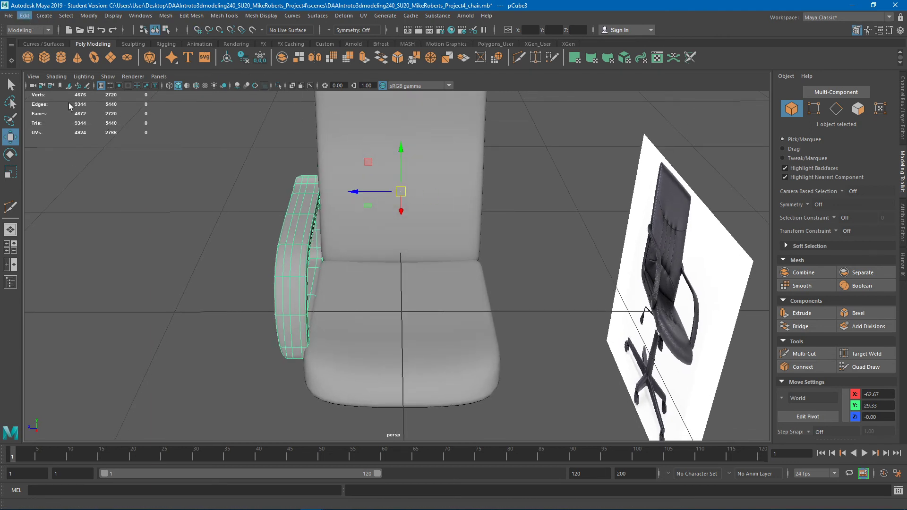
left_click(24, 16)
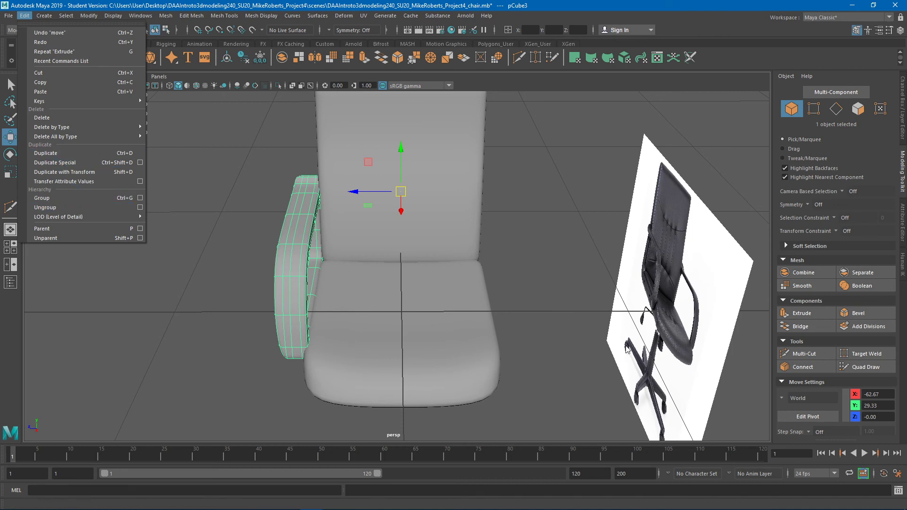
left_click(349, 257)
left_click_drag(435, 263, 439, 267, "alt")
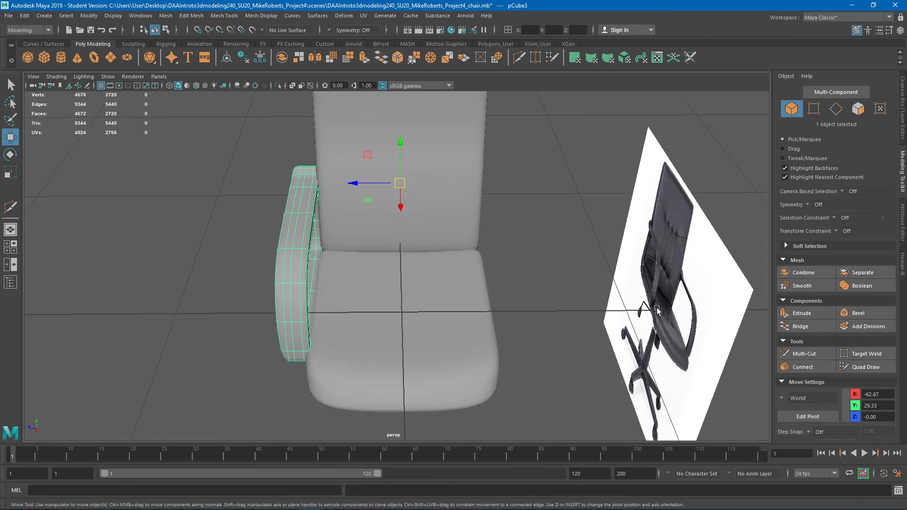
left_click_drag(597, 339, 538, 300, "alt")
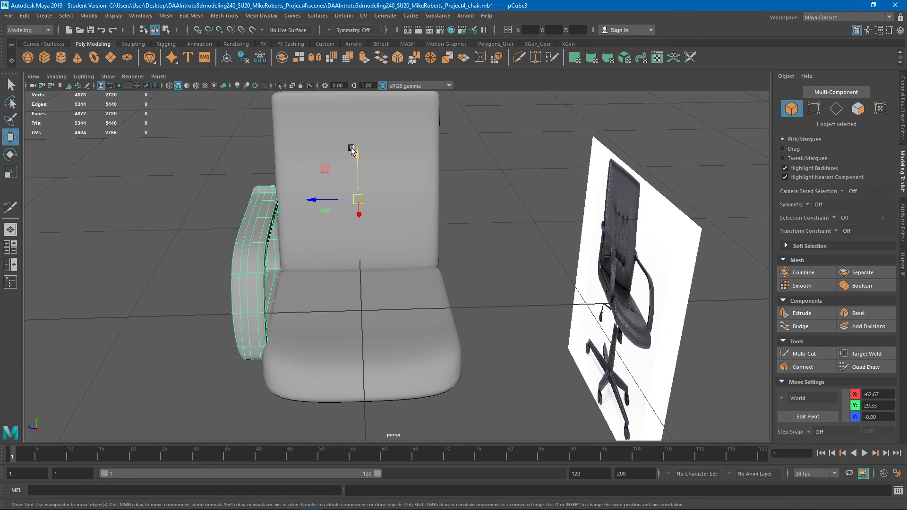
Step: Mirror the armrest as a copy across the world Z axis with zero offset, combined with the original
left_click(167, 16)
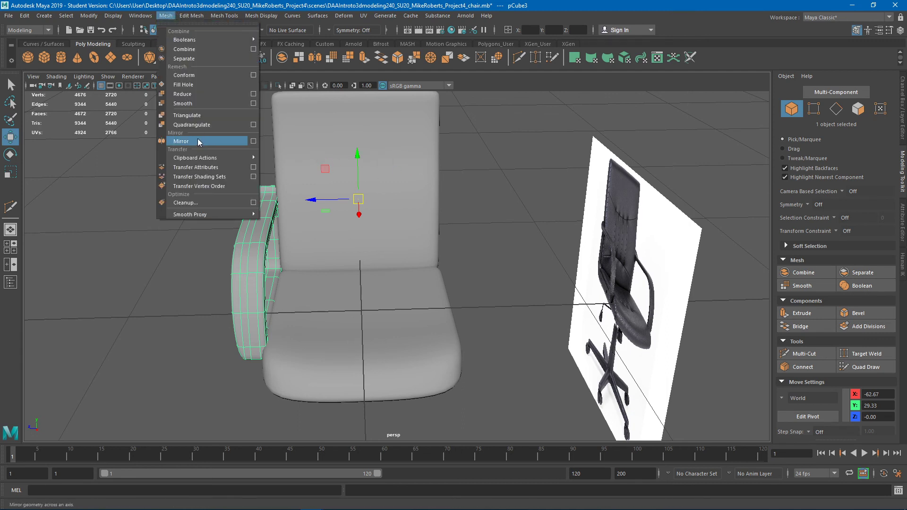
left_click(254, 141)
left_click_drag(561, 147, 609, 129)
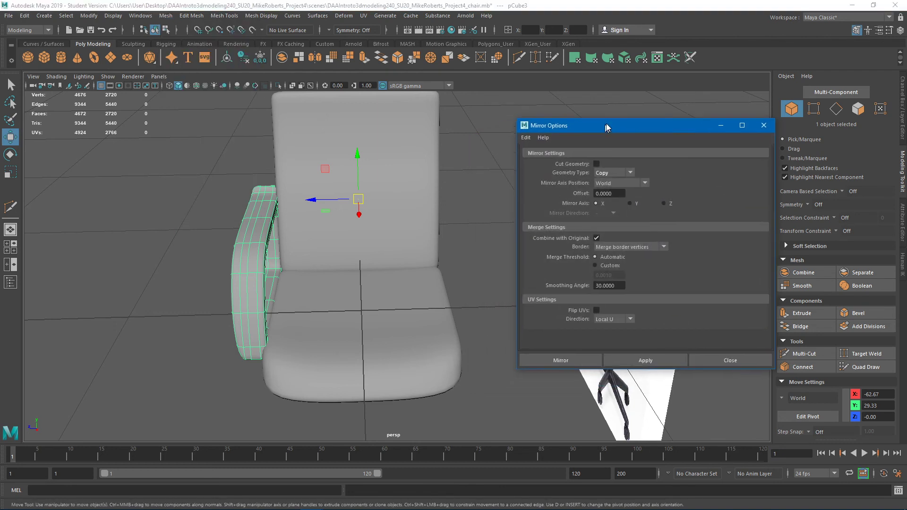
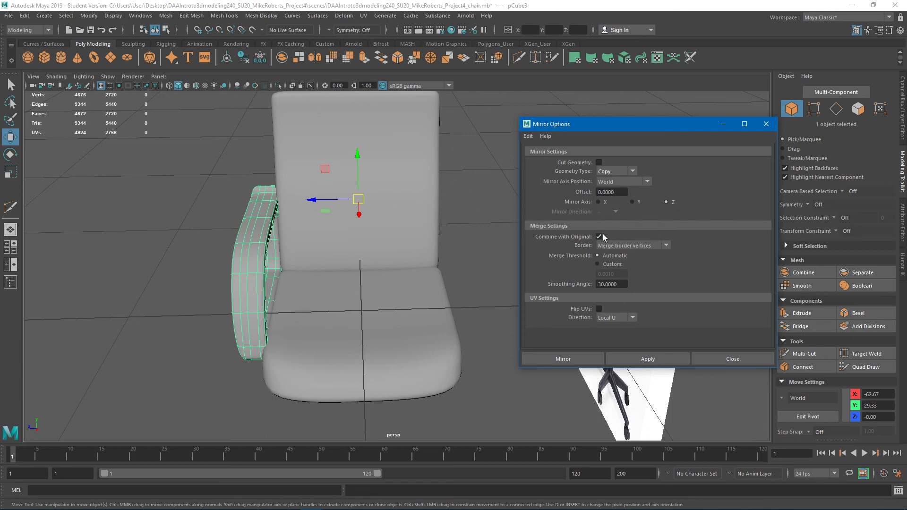
left_click(560, 359)
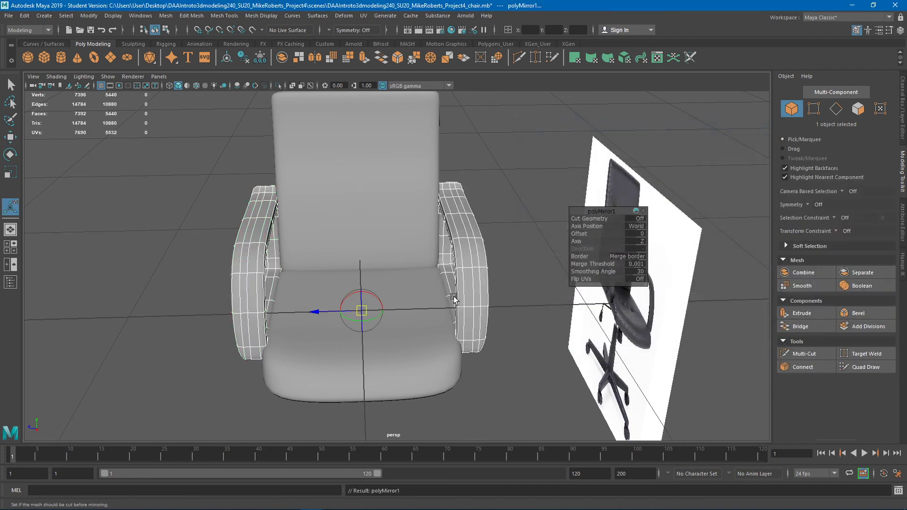
key("q")
Step: Select the mirrored armrest pair and set the modeling symmetry to World Z
left_click(481, 212)
left_click_drag(481, 212, 426, 251, "alt")
left_click(453, 246)
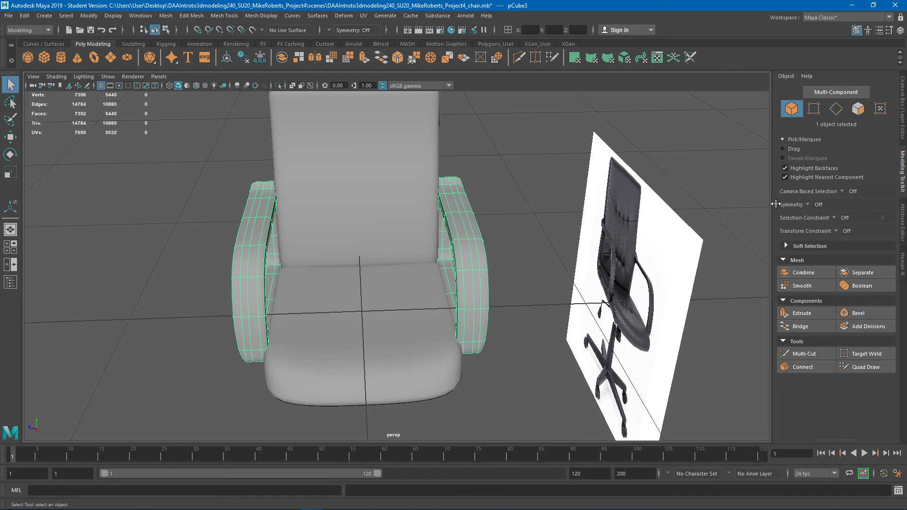
left_click(808, 204)
left_click(828, 265)
Step: Try moving a side face on the armrest's front curve with symmetry on, and undo the move
right_click_drag(485, 223, 456, 222)
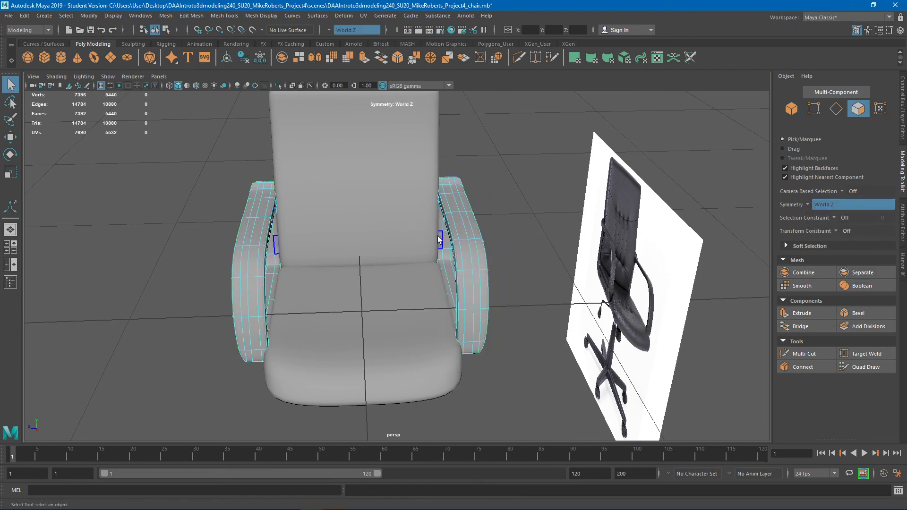
left_click_drag(448, 266, 491, 251, "alt")
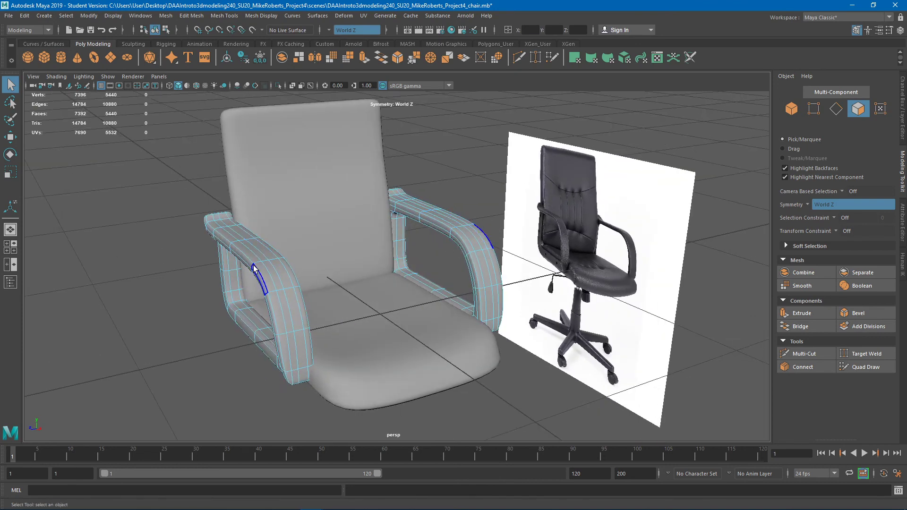
left_click(264, 274)
key("w")
left_click_drag(264, 274, 230, 243)
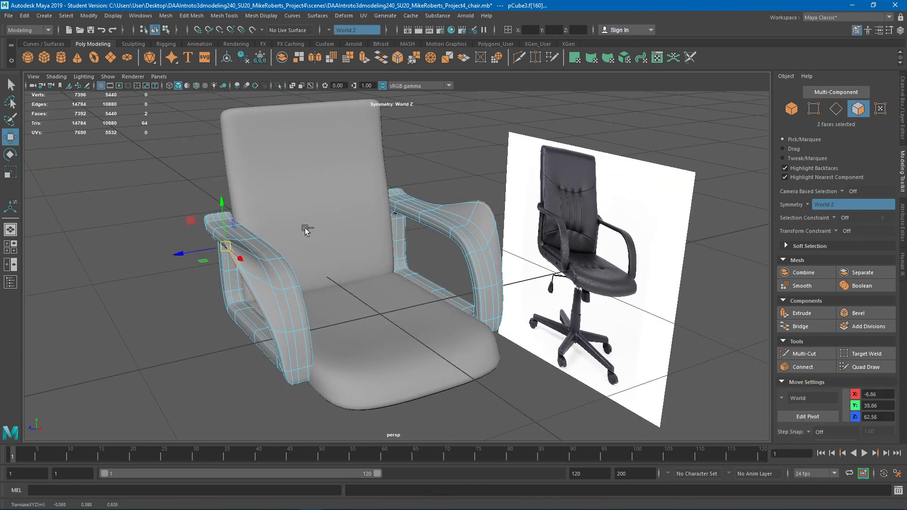
key("ctrl+z")
Step: Try inserting a symmetric edge loop on the armrests' front curve with Multi-Cut, and undo it
left_click(816, 355)
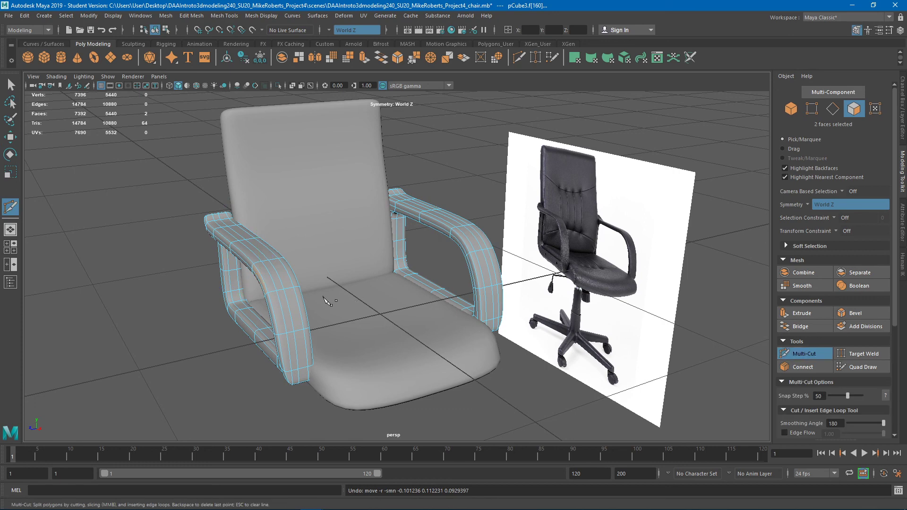
left_click(304, 302, "ctrl")
key("ctrl+z")
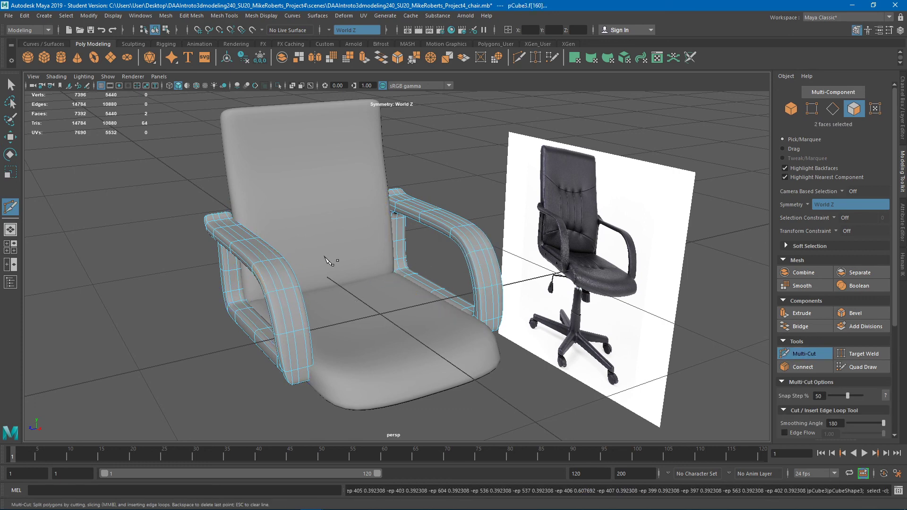
Step: Leave Multi-Cut, return to object selection, and select the armrest pair as a whole object
key("q")
right_click_drag(239, 235, 270, 217)
left_click(347, 258)
left_click_drag(348, 259, 257, 236, "alt")
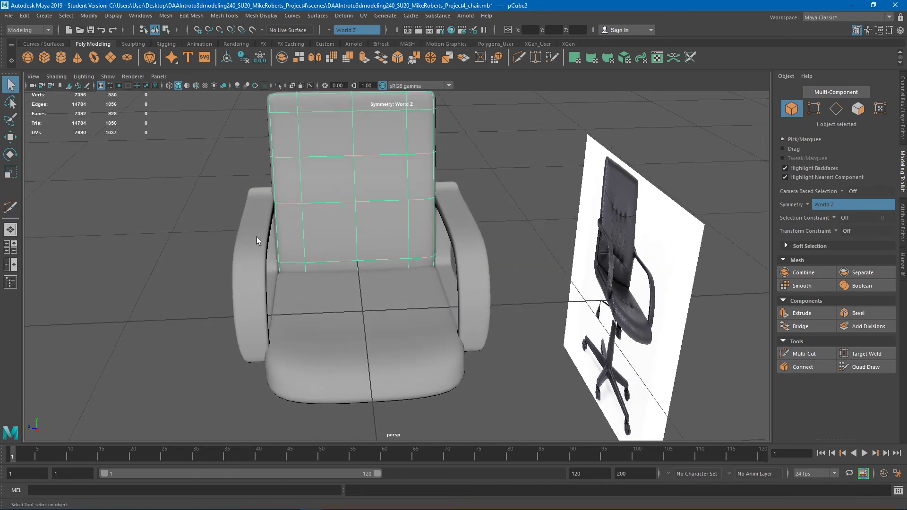
left_click(277, 239)
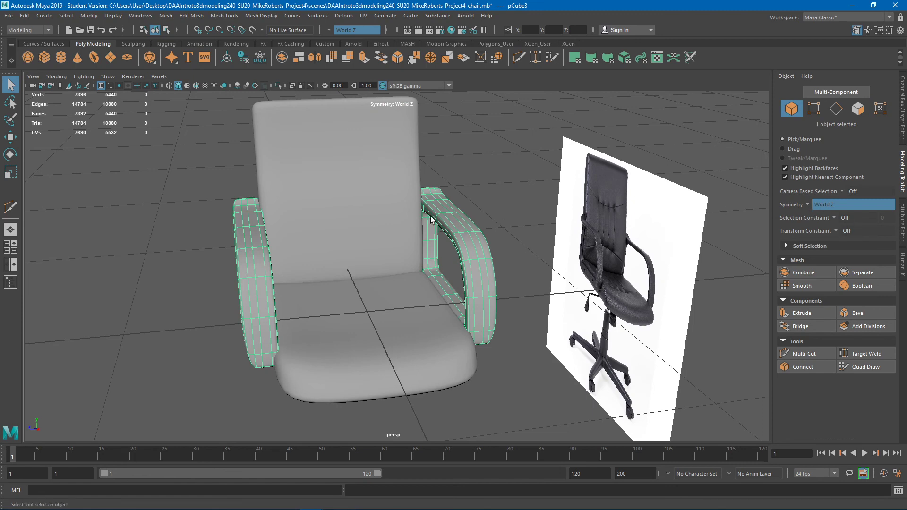
left_click_drag(360, 220, 375, 225, "alt")
middle_click_drag(375, 225, 392, 234, "alt")
left_click(806, 202)
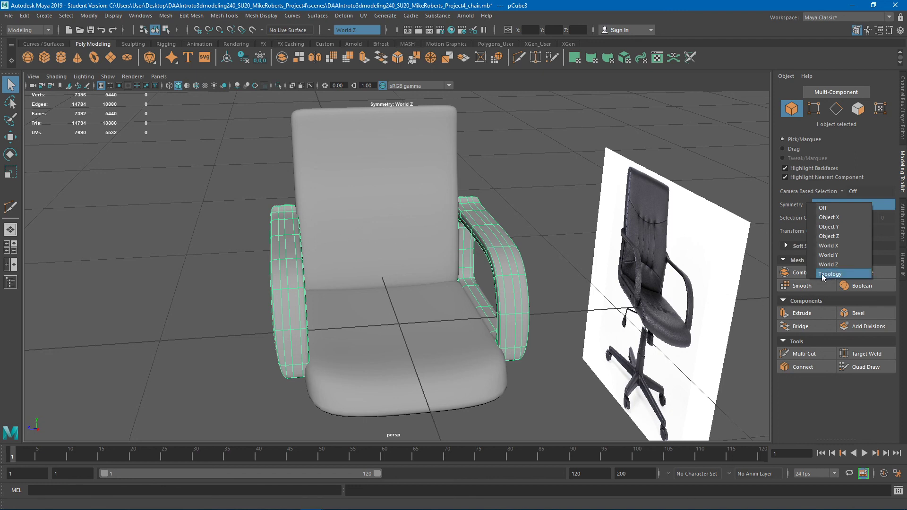
left_click_drag(469, 272, 417, 262, "alt")
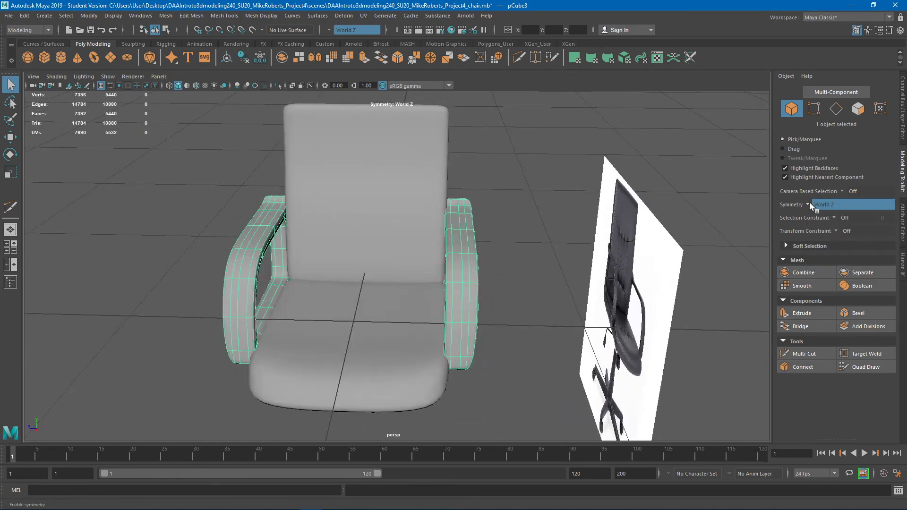
left_click_drag(453, 236, 294, 230, "alt")
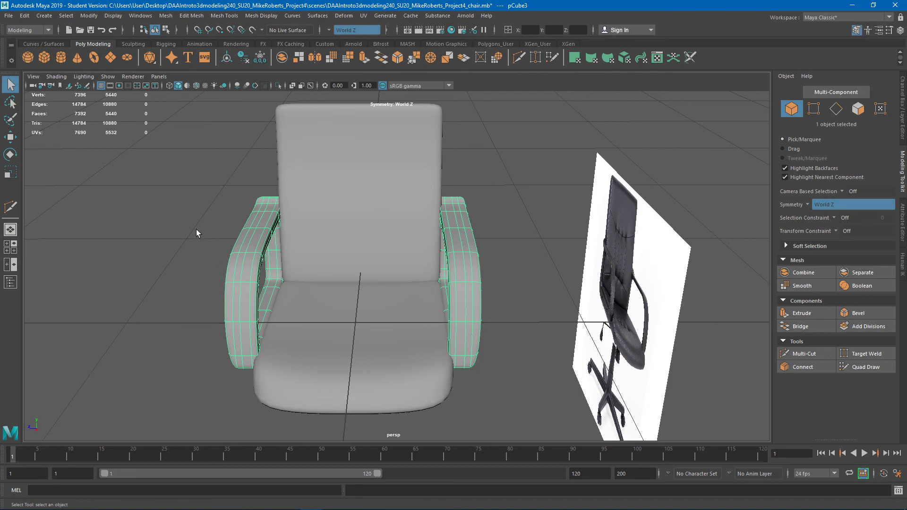
left_click_drag(361, 257, 430, 230, "alt")
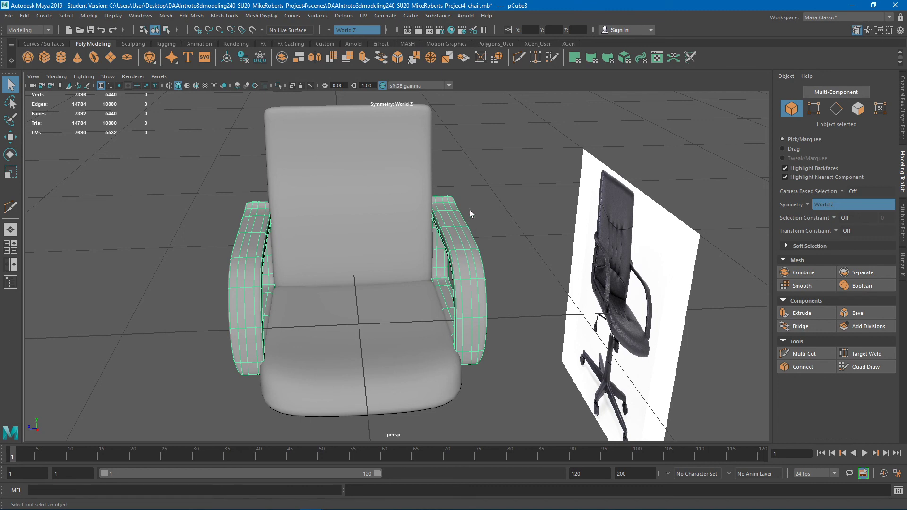
left_click(804, 203)
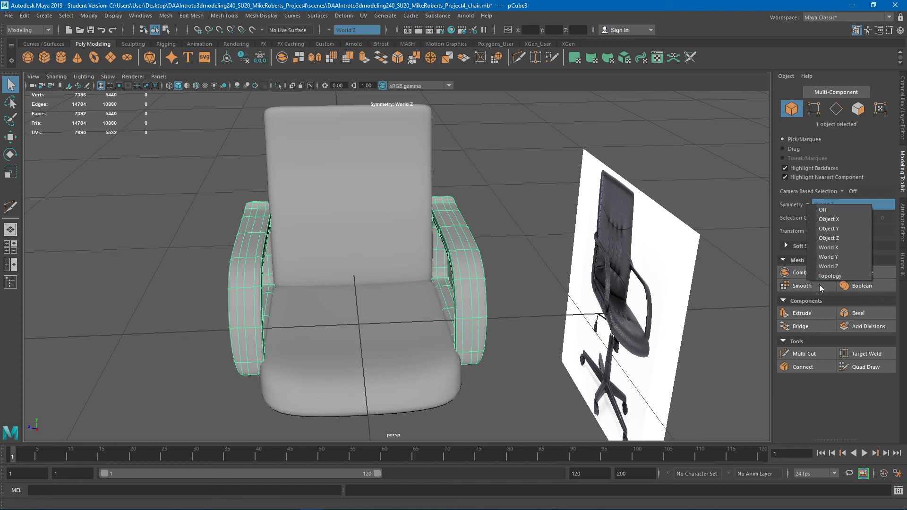
Step: Save the scene with the mirrored armrests and bring the chair into view beside the reference
left_click_drag(380, 232, 445, 223, "alt")
key("ctrl+s")
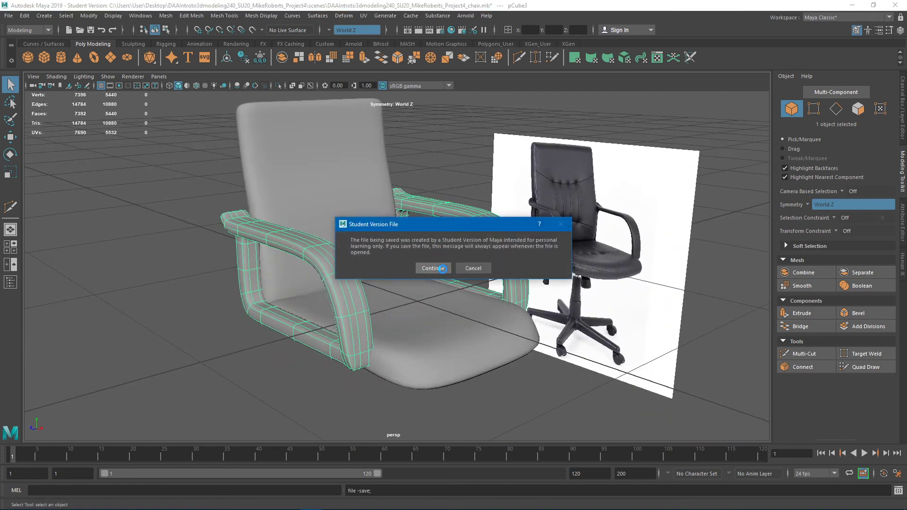
left_click(442, 267)
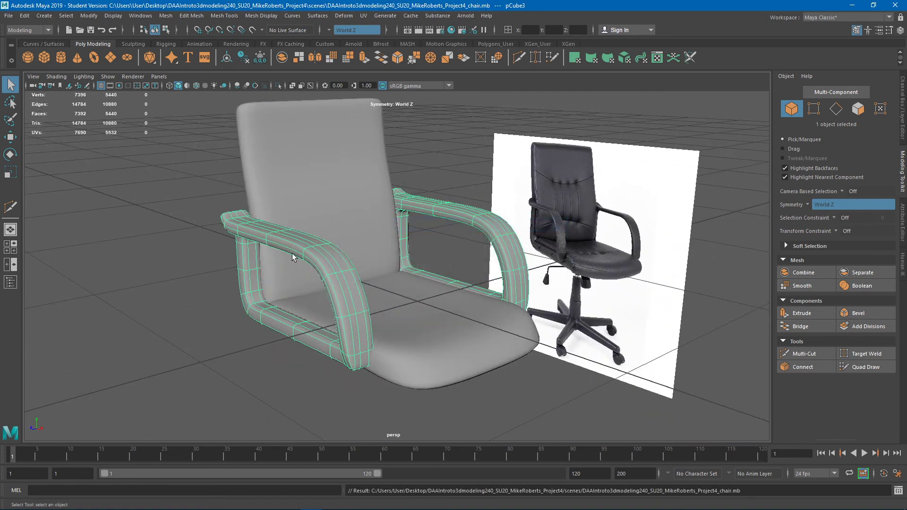
middle_click_drag(437, 330, 408, 287, "alt")
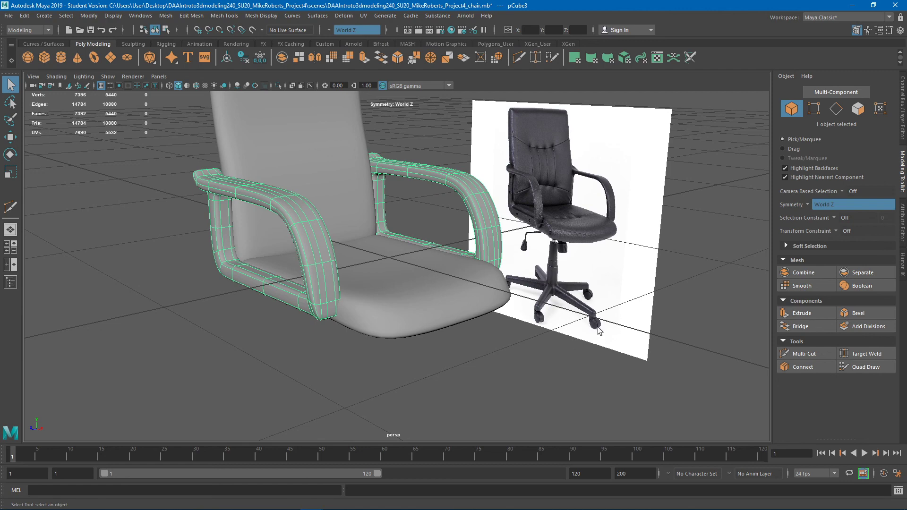
mouse_move(481, 492)
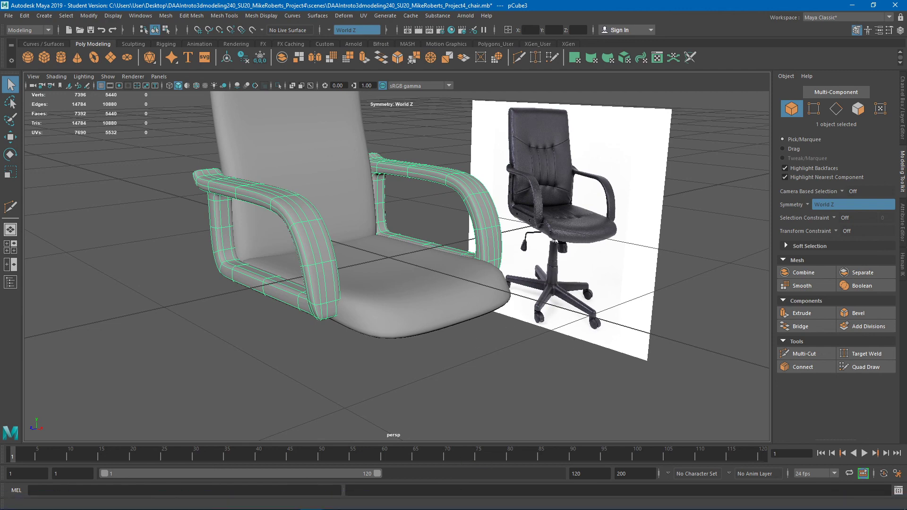